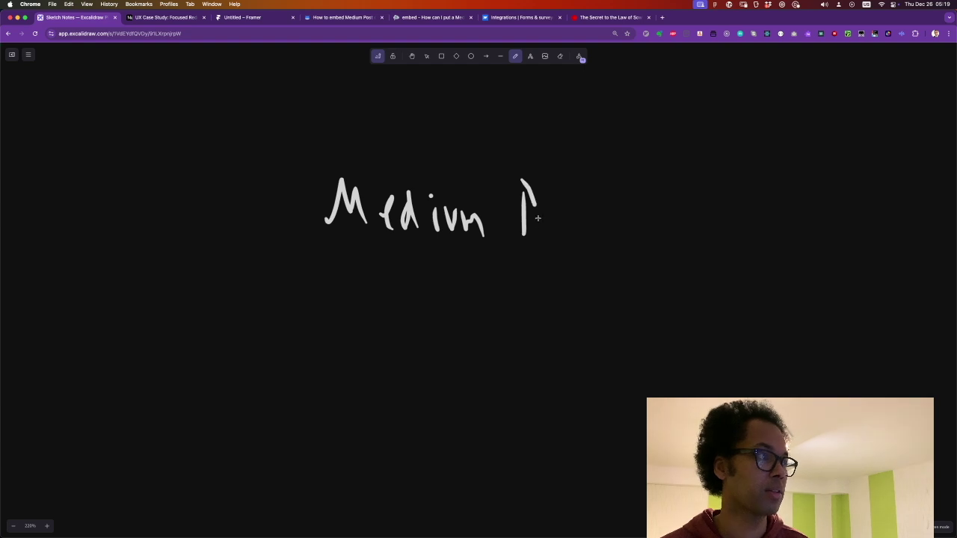
Step: Finish handwriting the heading "Medium Article" by completing the word "Article" on the canvas
drag(568, 176, 567, 218)
mouse_move(559, 206)
mouse_down()
mouse_move(586, 197)
mouse_move(586, 220)
mouse_up()
click(587, 193)
drag(603, 211, 609, 222)
mouse_move(617, 171)
mouse_down()
mouse_move(620, 219)
mouse_move(649, 221)
mouse_up()
Step: Draw a downward arrow below "Medium Article" and handwrite "Frame" beneath it
mouse_move(460, 256)
mouse_down()
mouse_move(470, 337)
mouse_move(485, 321)
mouse_up()
mouse_move(380, 388)
mouse_down()
mouse_move(388, 432)
mouse_move(398, 386)
mouse_up()
mouse_move(386, 412)
mouse_down()
mouse_move(417, 405)
mouse_move(441, 416)
mouse_move(494, 400)
mouse_up()
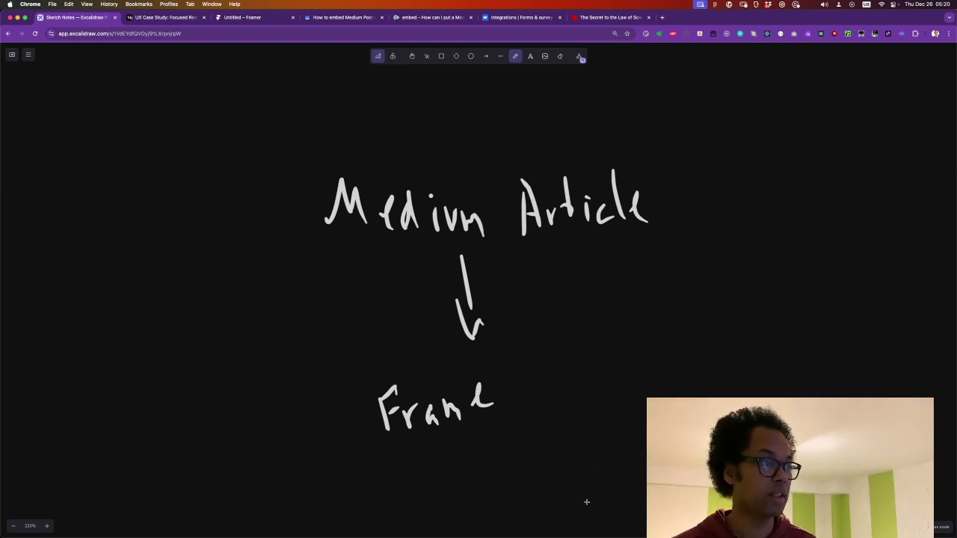
Step: Handwrite the bullet "> iframe - embed" in the empty area beside the heading and underline the end of "embed" twice
scroll(583, 506, down, 5)
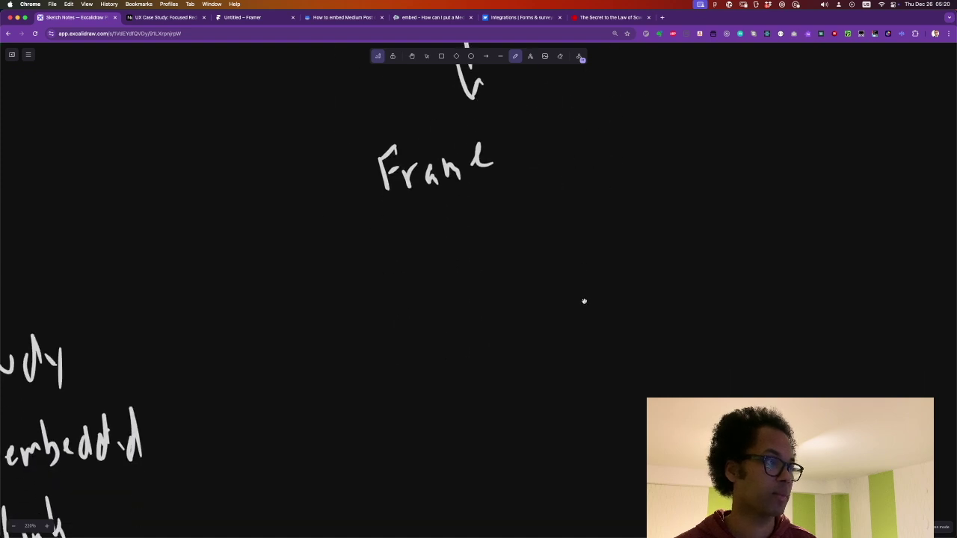
scroll(583, 298, up, 3)
scroll(556, 399, right, 3)
scroll(455, 416, right, 10)
scroll(454, 416, up, 3)
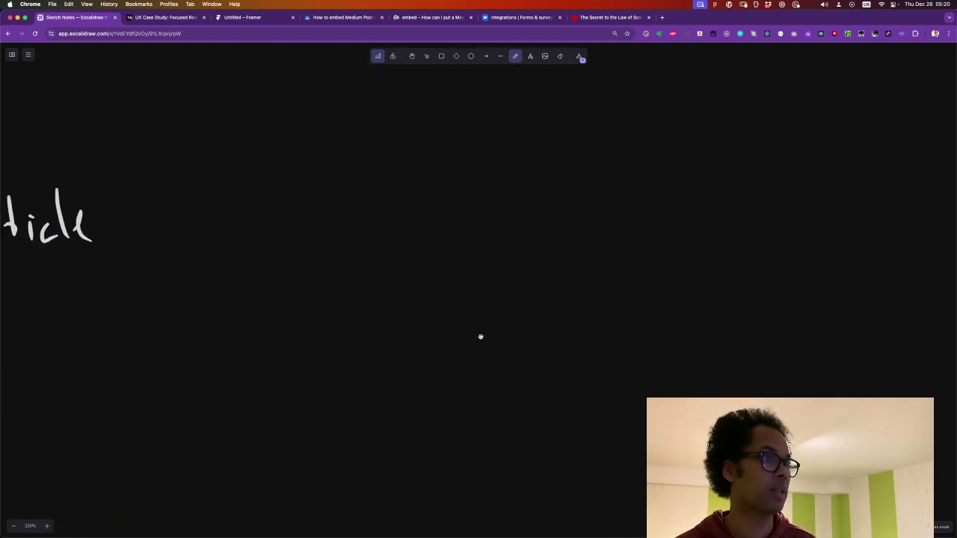
drag(326, 158, 337, 198)
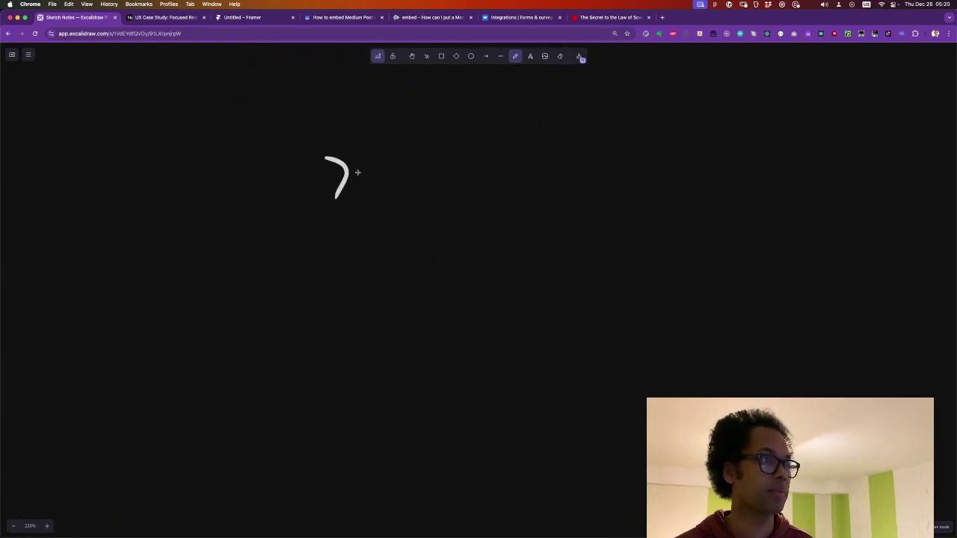
drag(375, 164, 377, 189)
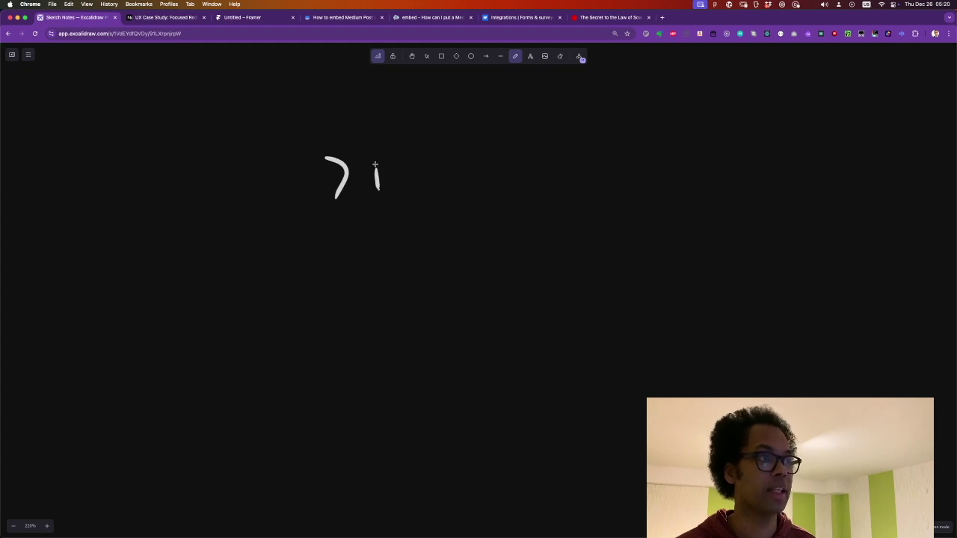
mouse_move(390, 147)
mouse_down()
mouse_move(395, 172)
mouse_move(407, 149)
mouse_up()
mouse_move(395, 181)
mouse_down()
mouse_move(451, 175)
mouse_move(466, 159)
mouse_move(498, 176)
mouse_move(534, 154)
mouse_up()
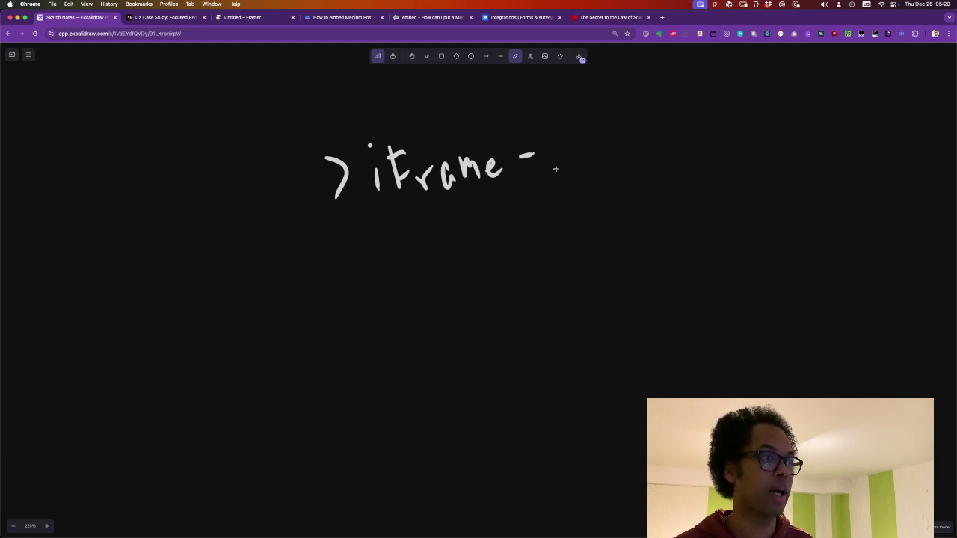
drag(557, 163, 604, 172)
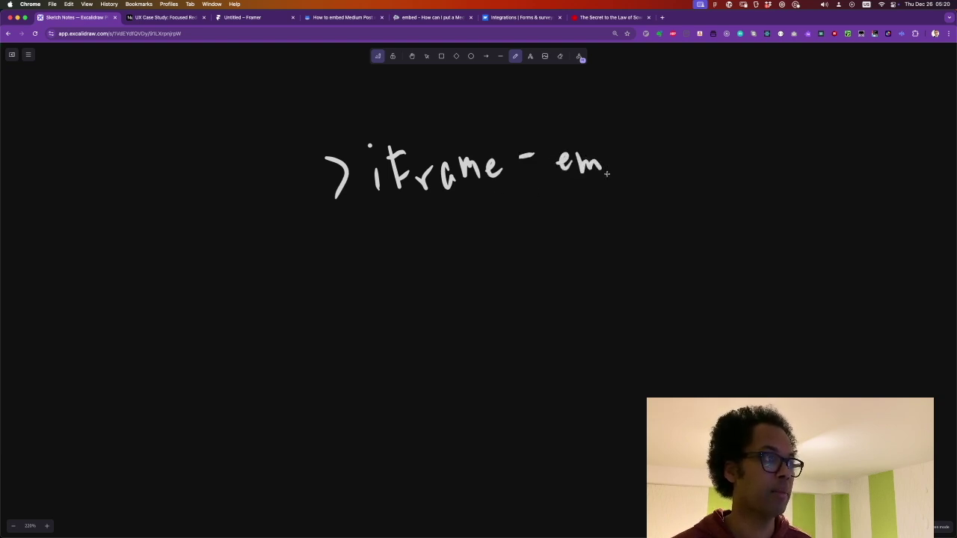
mouse_move(603, 128)
mouse_down()
mouse_move(603, 170)
mouse_move(631, 142)
mouse_move(641, 166)
mouse_up()
mouse_move(649, 154)
mouse_down()
mouse_move(650, 115)
mouse_move(654, 166)
mouse_up()
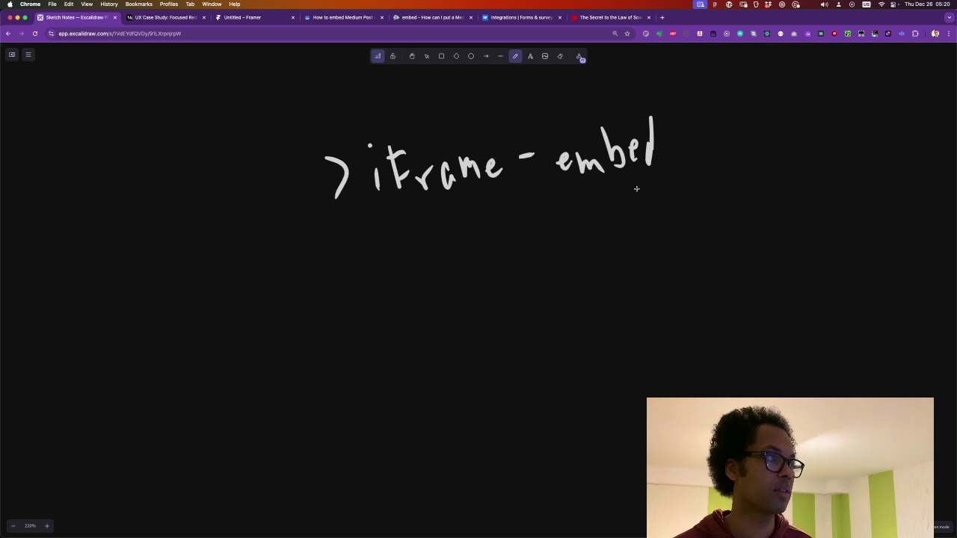
mouse_move(616, 192)
mouse_down()
mouse_move(647, 181)
mouse_move(623, 184)
mouse_up()
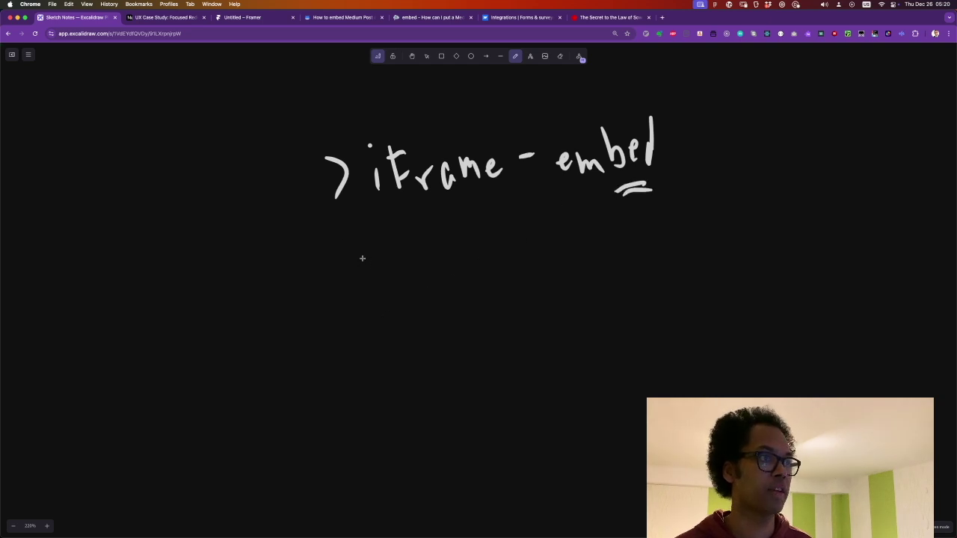
Step: Handwrite a second bullet reading "> external link" below the iframe line
drag(337, 249, 347, 293)
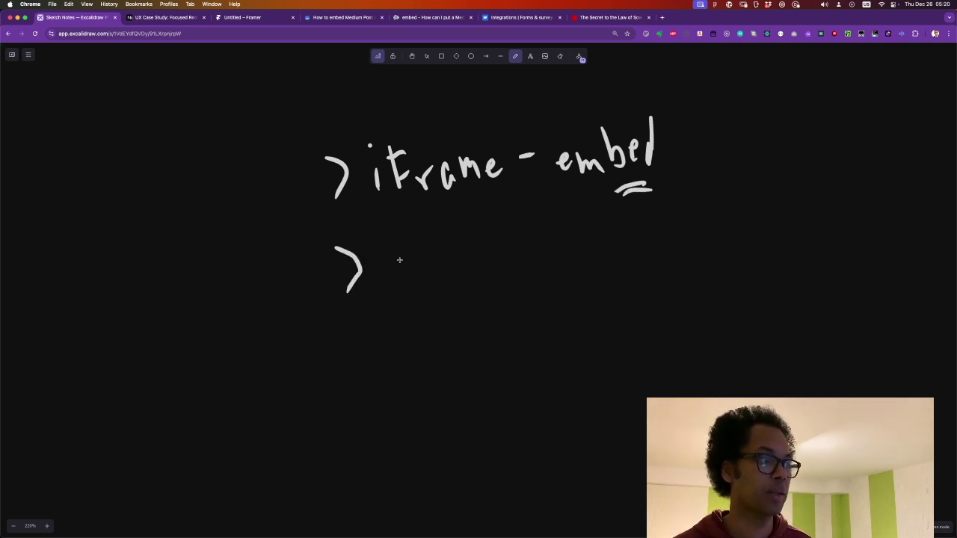
mouse_move(397, 268)
mouse_down()
mouse_move(391, 273)
mouse_move(411, 289)
mouse_move(427, 282)
mouse_move(411, 291)
mouse_up()
drag(438, 238, 441, 278)
drag(432, 263, 453, 260)
mouse_move(451, 268)
mouse_down()
mouse_move(461, 281)
mouse_move(466, 274)
mouse_up()
mouse_move(472, 277)
mouse_down()
mouse_move(482, 254)
mouse_move(499, 278)
mouse_move(519, 278)
mouse_up()
drag(522, 226, 529, 281)
mouse_move(566, 217)
mouse_down()
mouse_move(585, 260)
mouse_move(591, 241)
mouse_move(595, 256)
mouse_move(626, 240)
mouse_move(637, 263)
mouse_up()
click(582, 238)
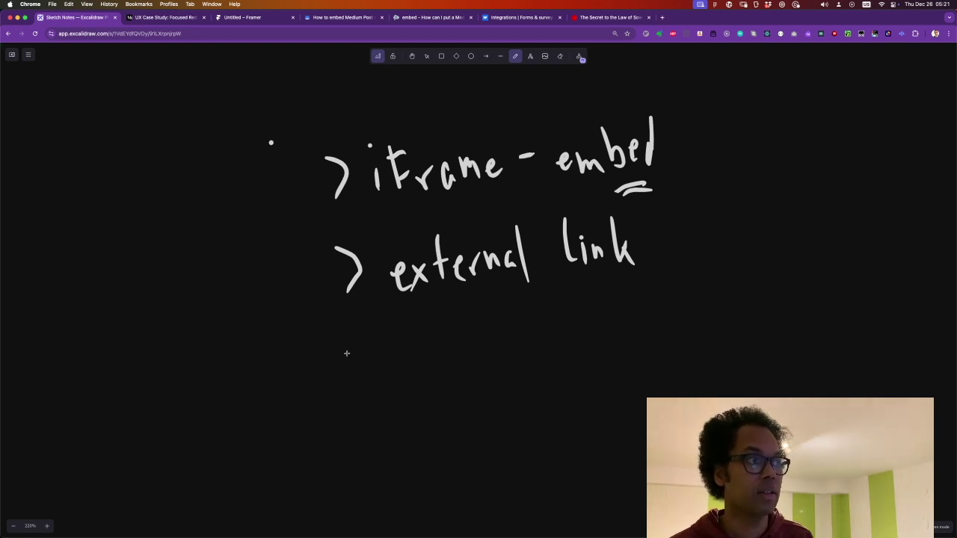
Step: Handwrite a third bullet reading "> integrate" below the external link line
mouse_move(344, 337)
mouse_down()
mouse_move(357, 360)
mouse_move(344, 389)
mouse_up()
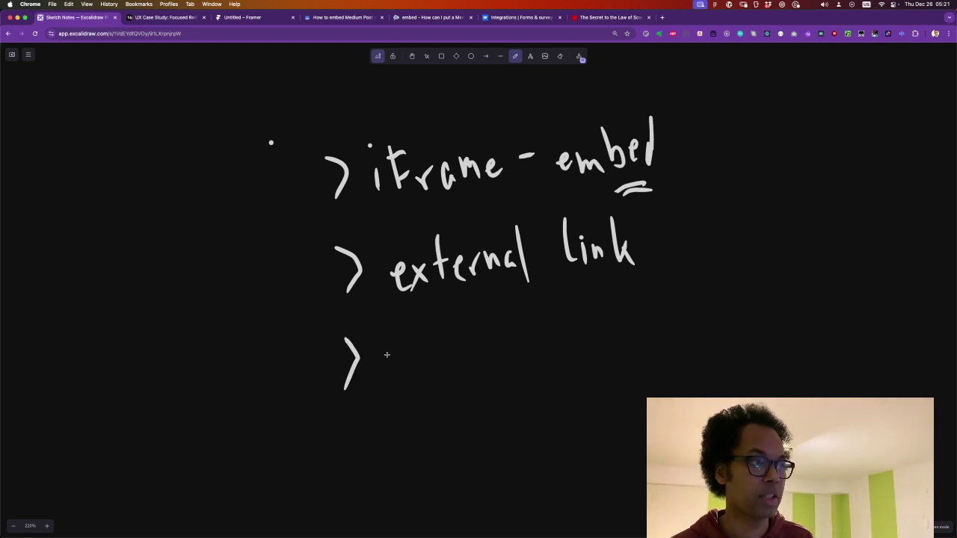
mouse_move(380, 358)
mouse_down()
mouse_move(383, 378)
mouse_move(397, 355)
mouse_move(407, 372)
mouse_up()
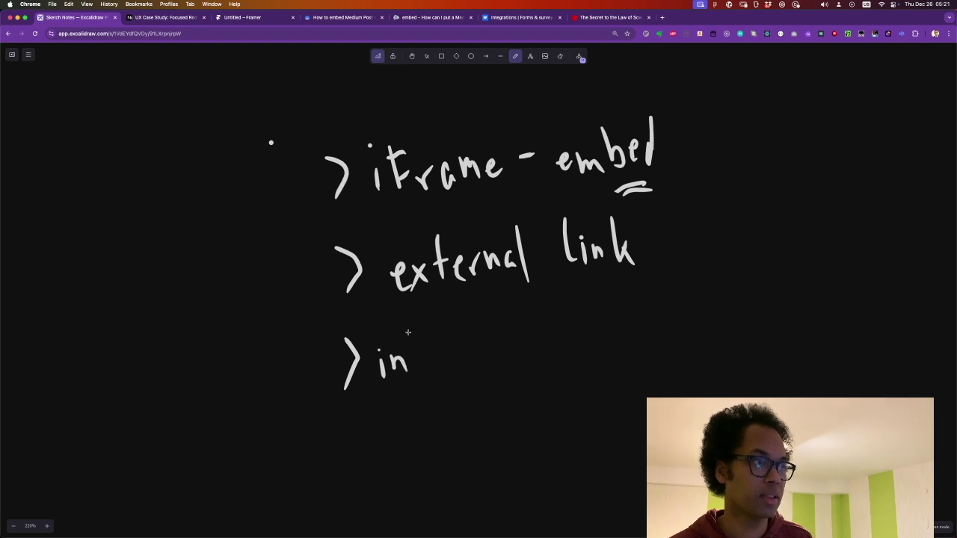
drag(408, 330, 413, 371)
mouse_move(408, 353)
mouse_down()
mouse_move(440, 361)
mouse_move(452, 382)
mouse_move(472, 345)
mouse_move(491, 359)
mouse_up()
mouse_move(494, 302)
mouse_down()
mouse_move(496, 355)
mouse_move(502, 335)
mouse_up()
mouse_move(513, 341)
mouse_down()
mouse_move(526, 332)
mouse_move(533, 352)
mouse_up()
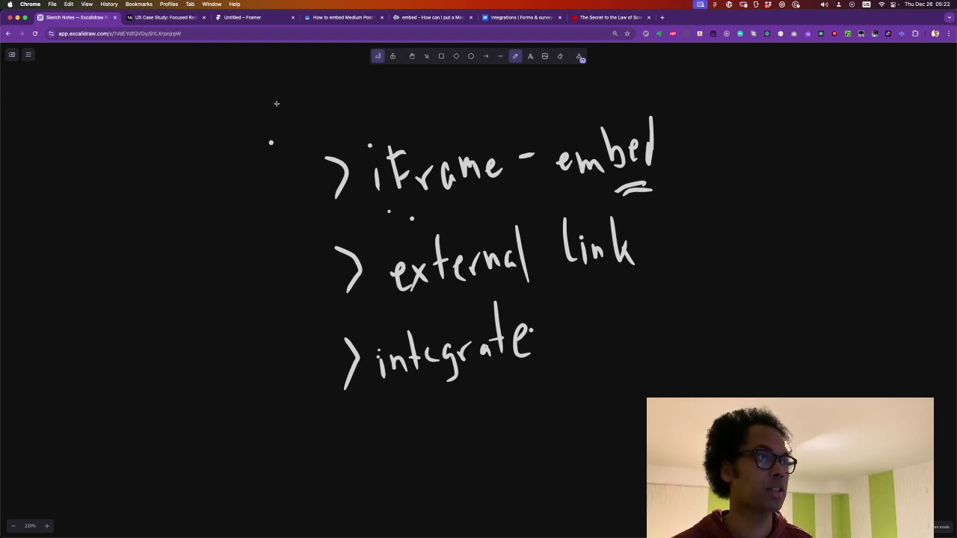
Step: Switch to the Medium article "UX Case Study: Focused Redesign of OmniFocus for iOS" and skim its opening sections
click(165, 17)
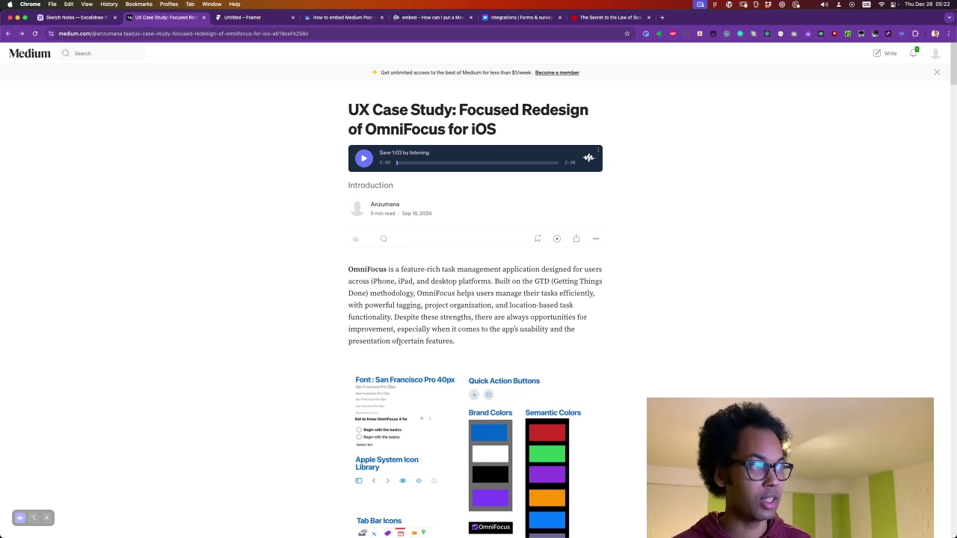
scroll(399, 341, down, 10)
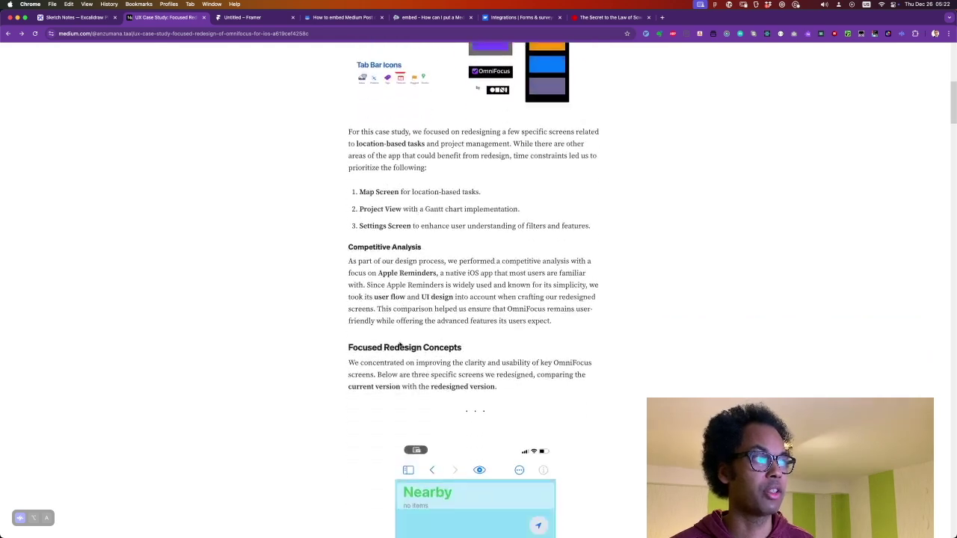
scroll(399, 343, down, 1)
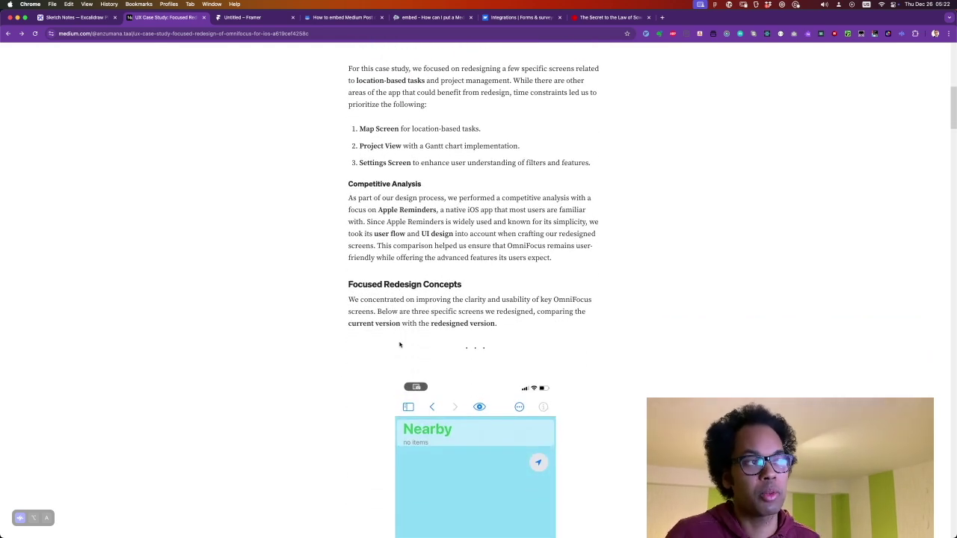
scroll(399, 345, up, 12)
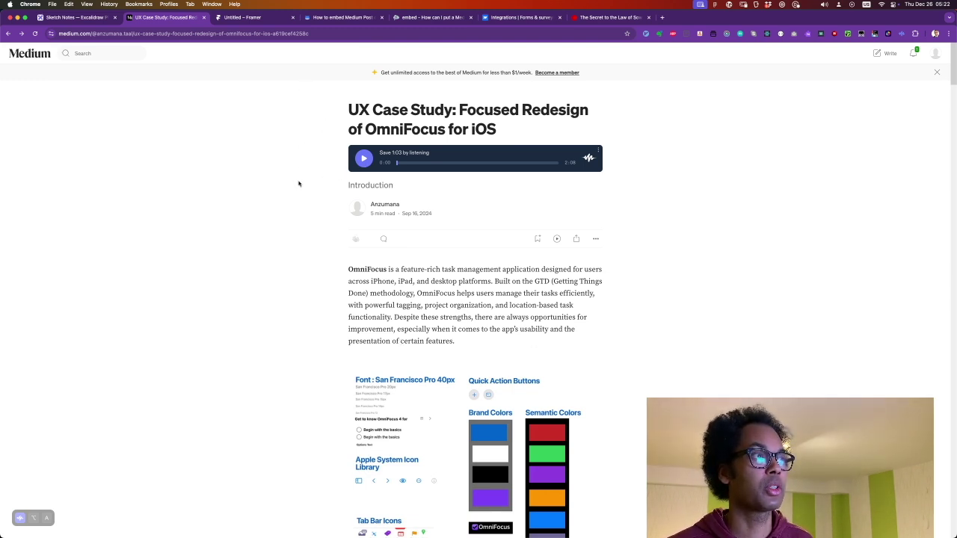
Step: Switch to the Framer project and open its Home page
click(248, 23)
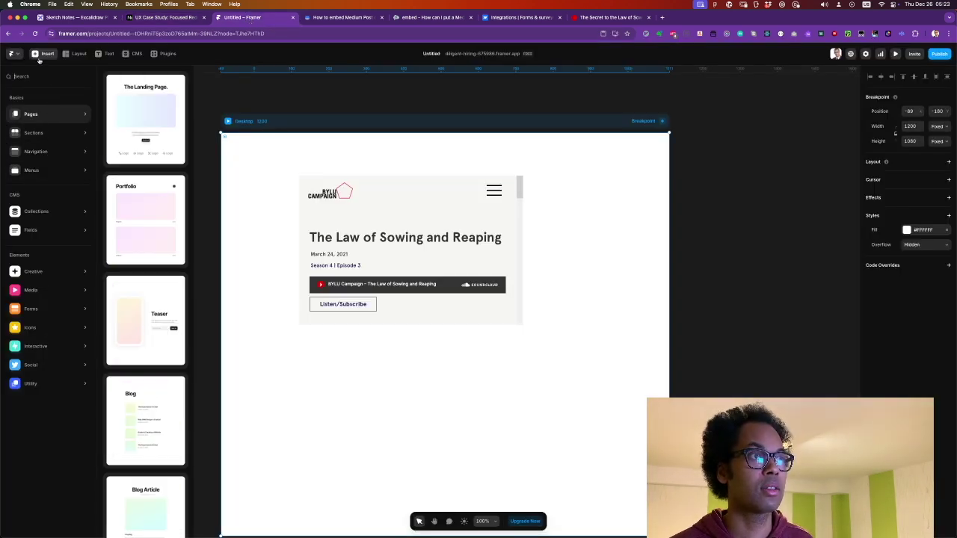
click(201, 100)
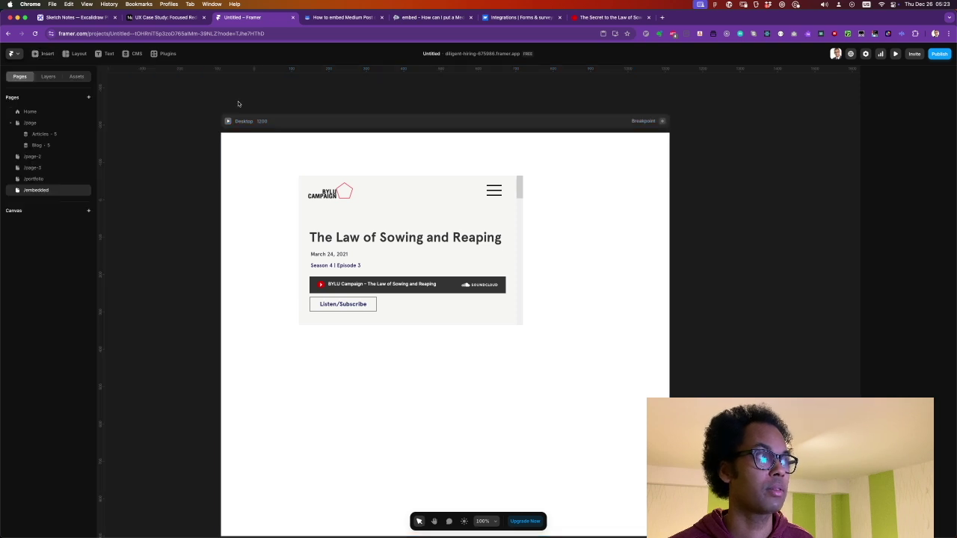
click(30, 111)
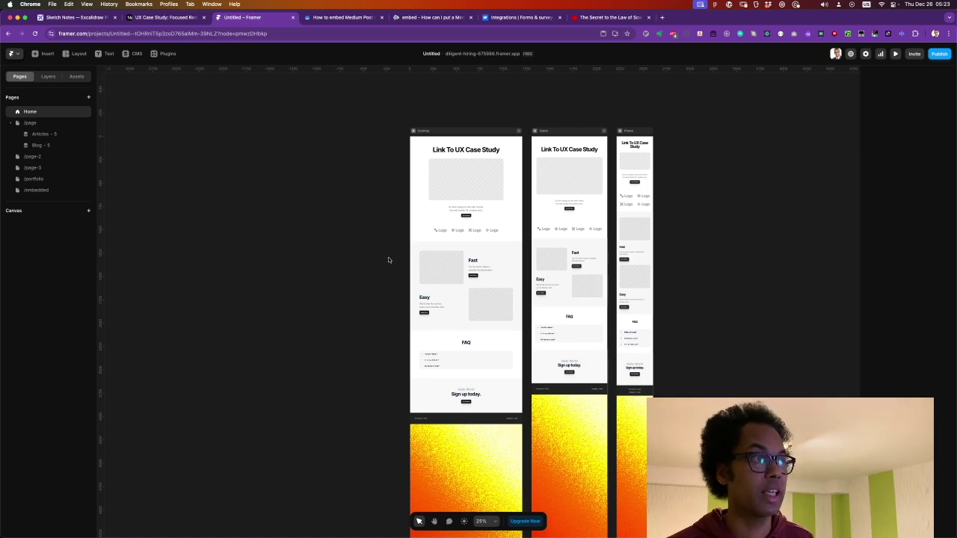
Step: Preview the Home page's Desktop breakpoint and return to the canvas
click(421, 142)
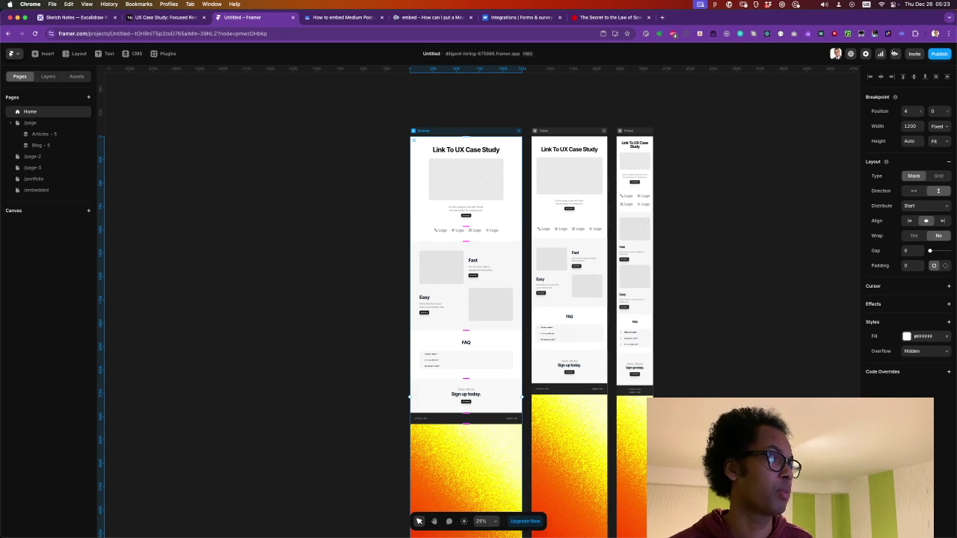
click(895, 54)
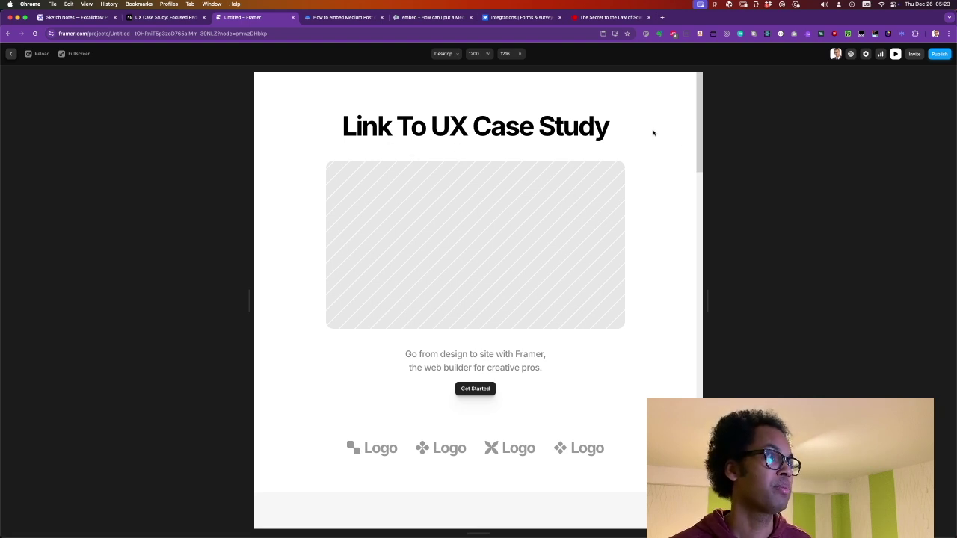
click(11, 53)
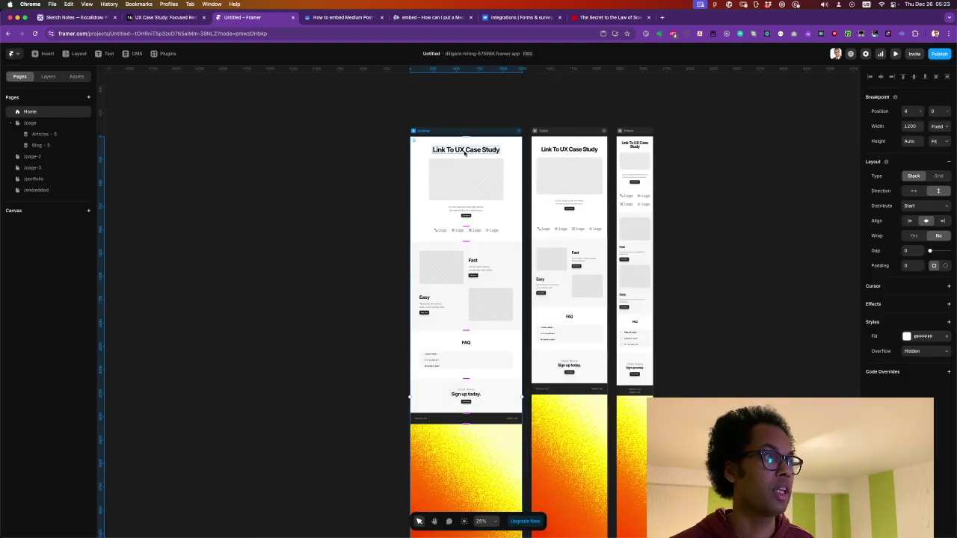
Step: Remove the existing link from the "Link To UX Case Study" heading in the Desktop breakpoint
key(super+equal)
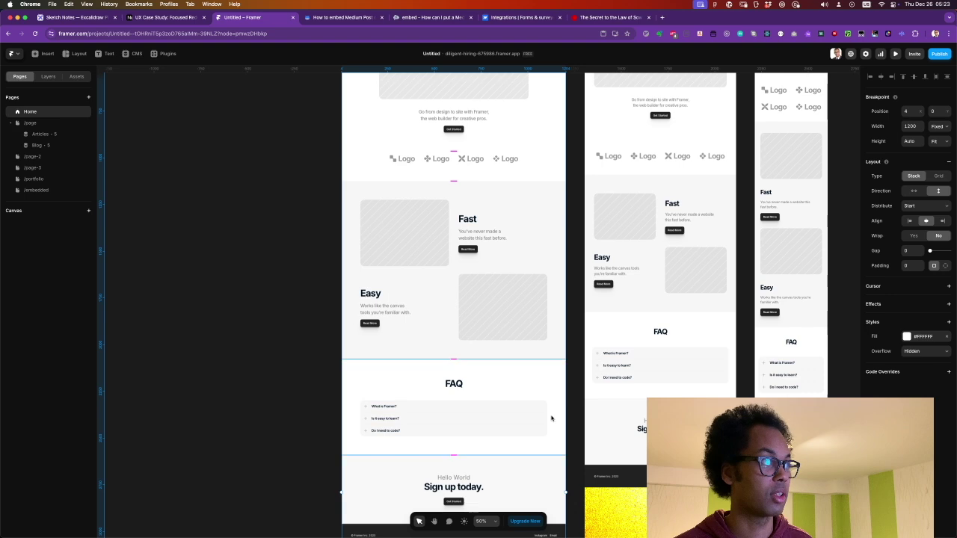
scroll(350, 254, up, 1)
scroll(349, 254, up, 10)
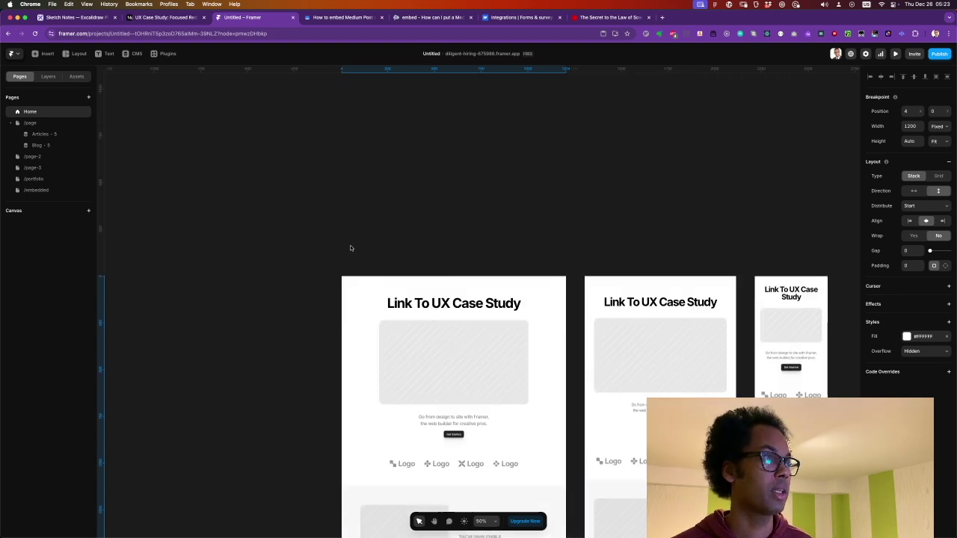
click(430, 297)
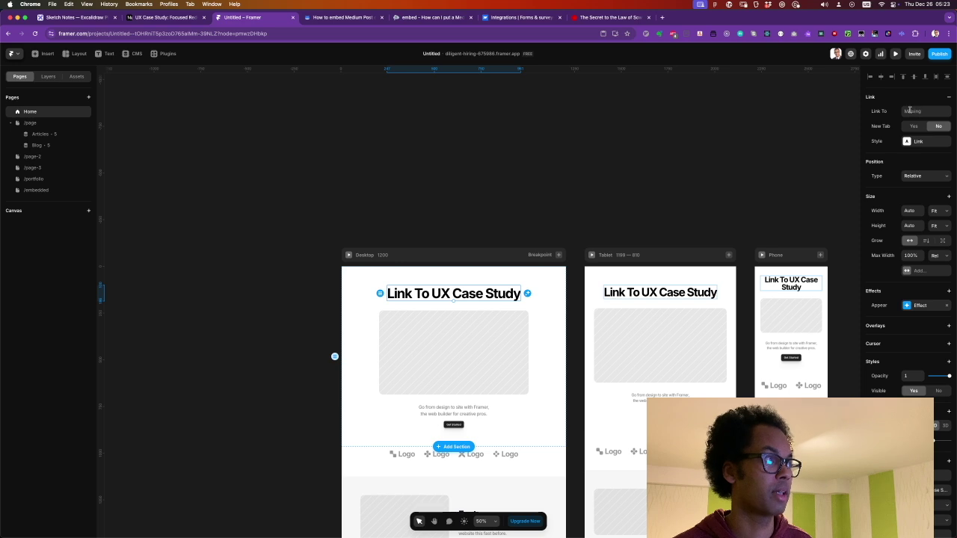
click(909, 111)
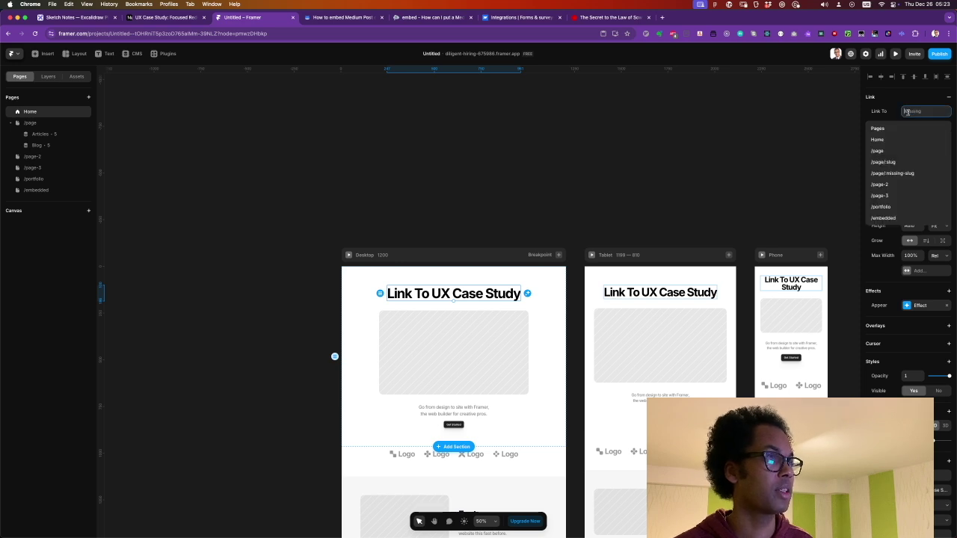
click(881, 98)
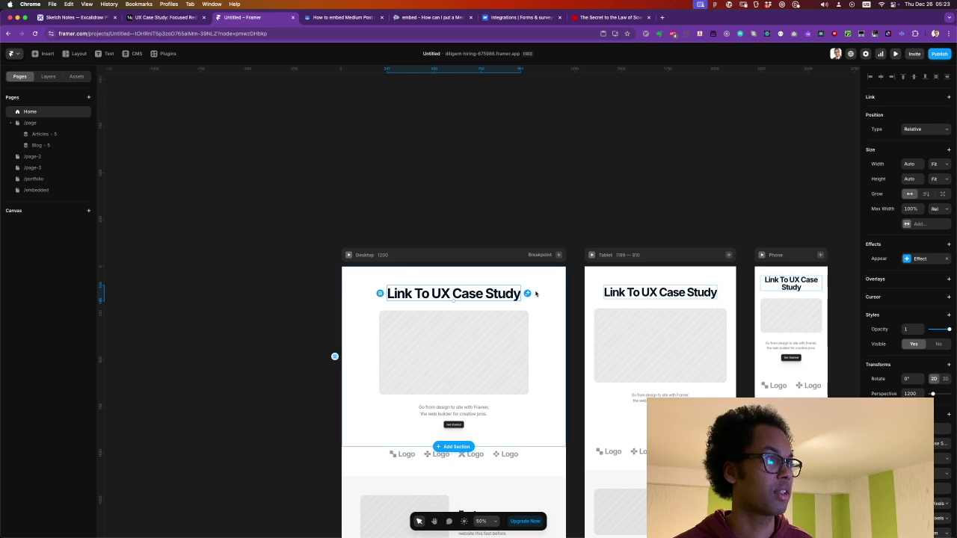
key(Return)
key(Escape)
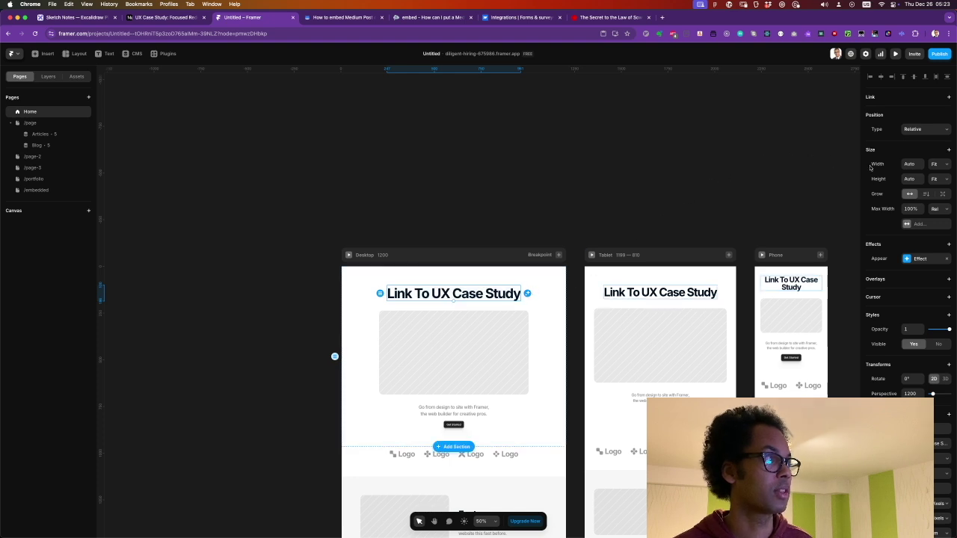
Step: Link the "Link To UX Case Study" heading in the Desktop breakpoint to the URL of the OmniFocus Medium article
click(946, 98)
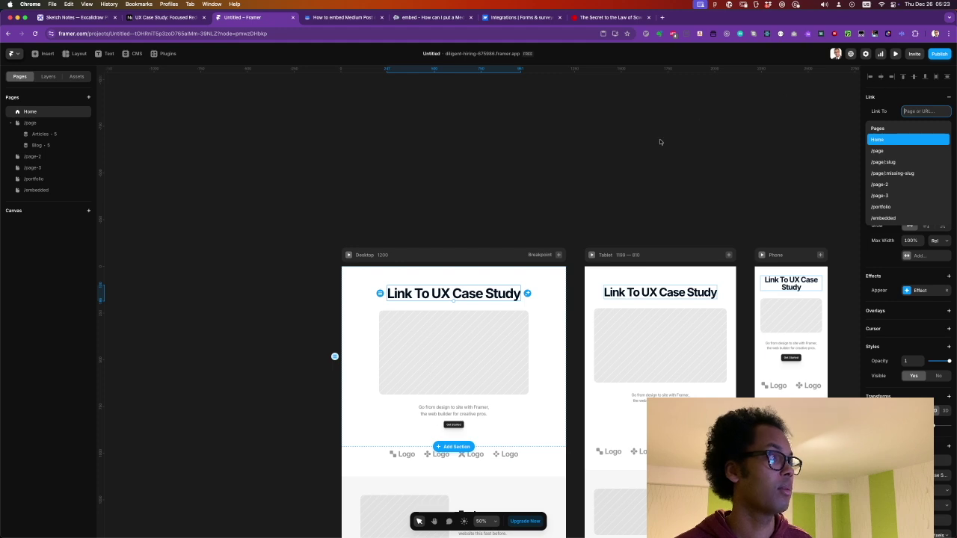
click(156, 17)
click(156, 34)
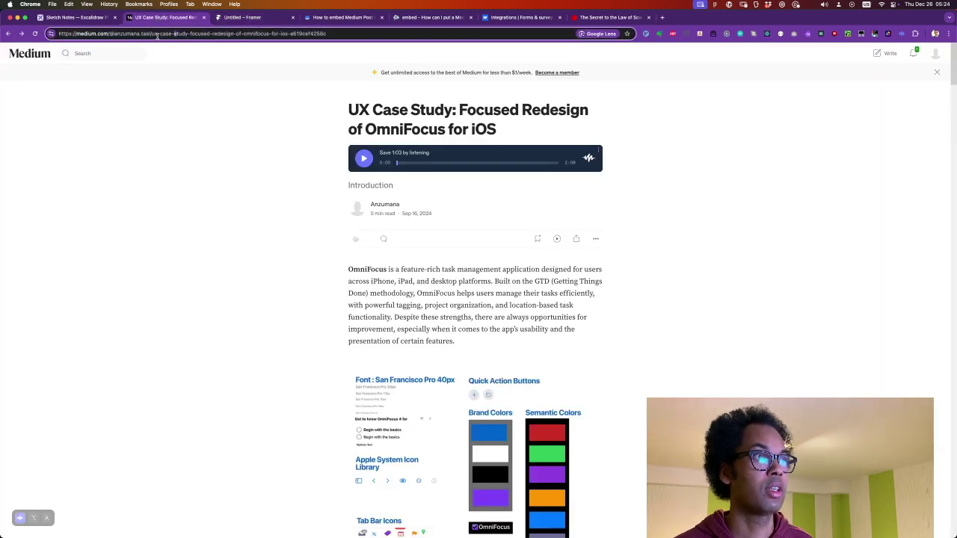
key(super+a)
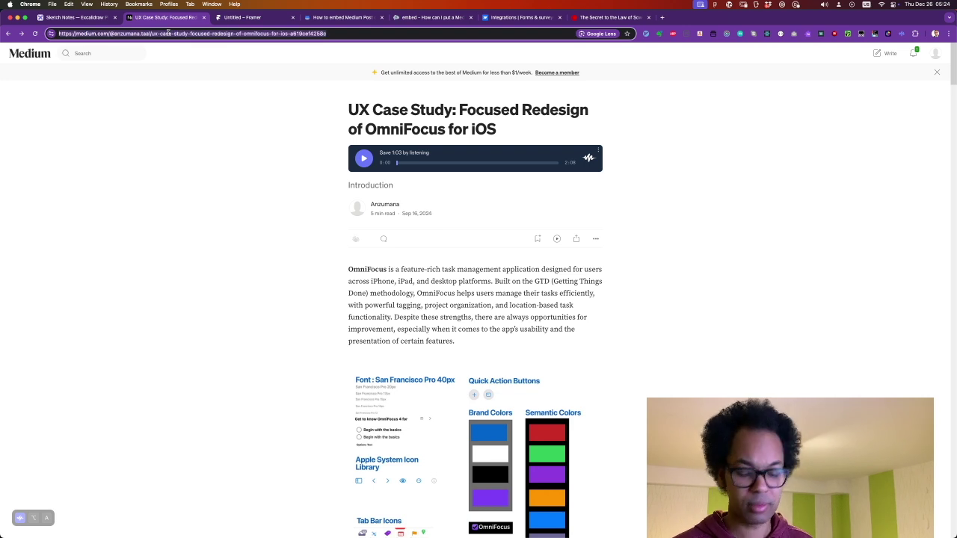
click(169, 33)
key(super+a)
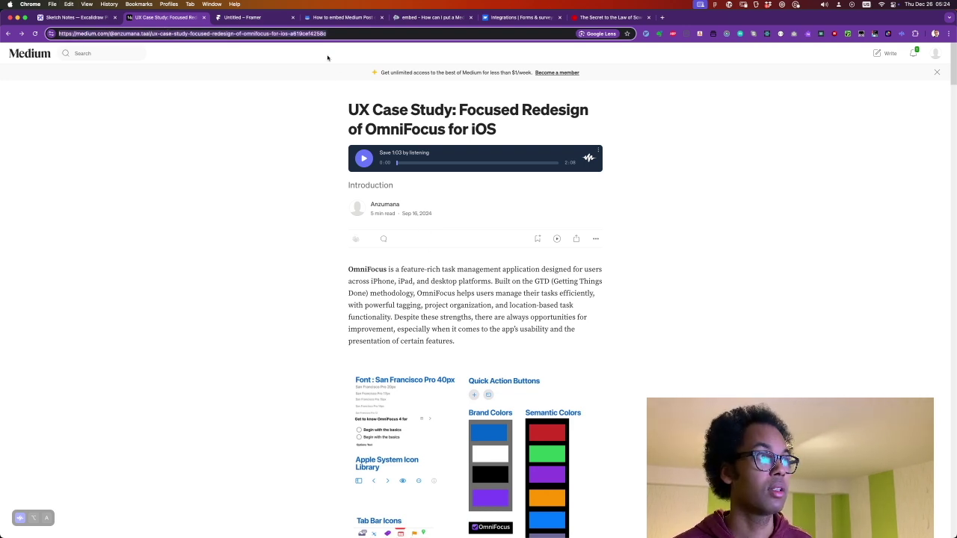
click(247, 16)
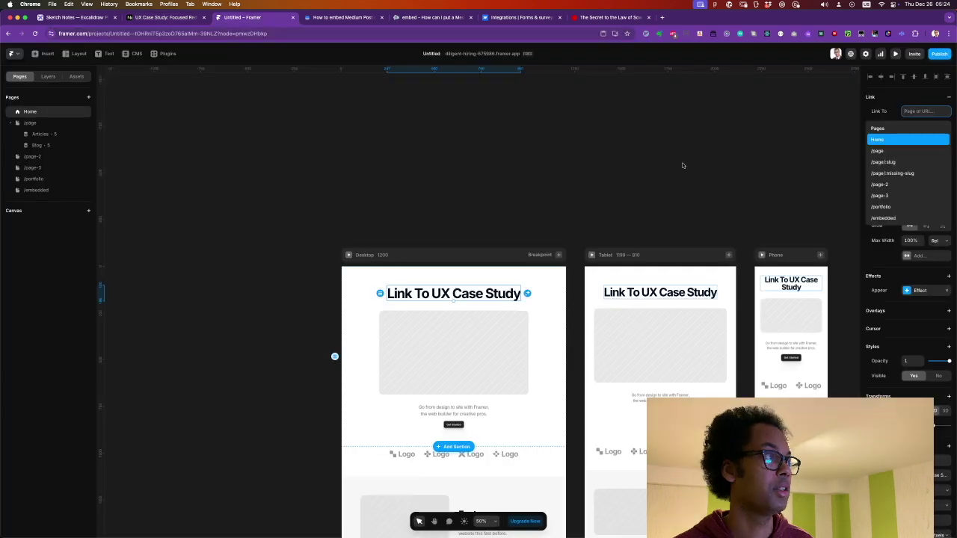
key(super+v)
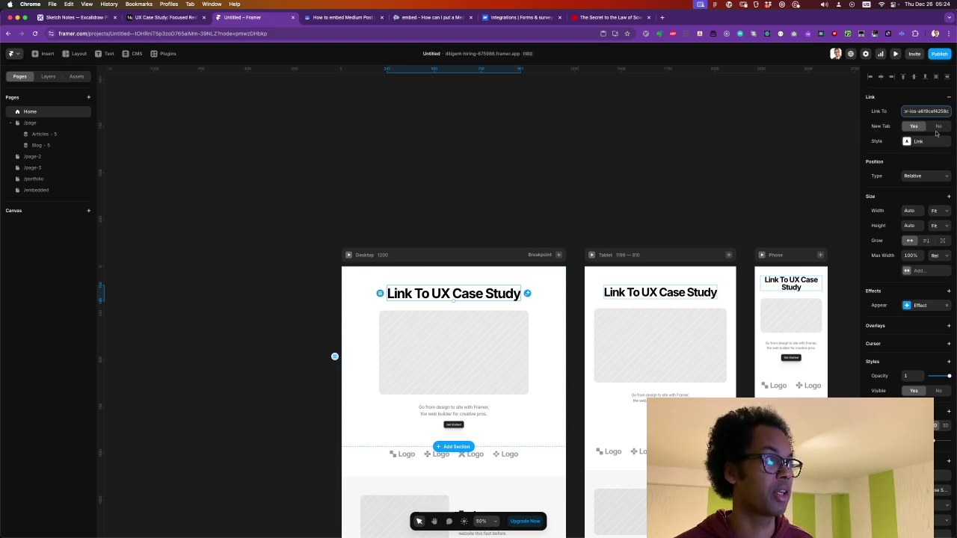
click(888, 127)
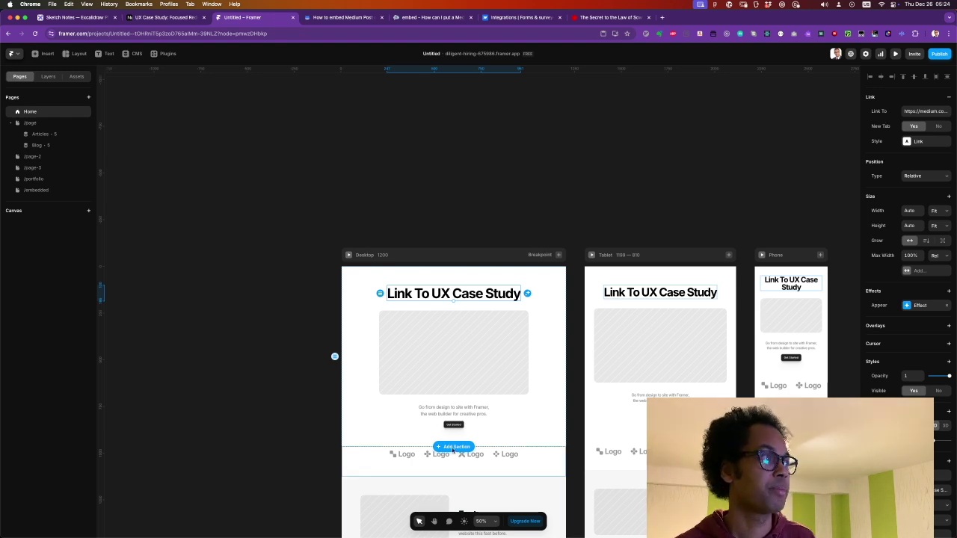
click(538, 149)
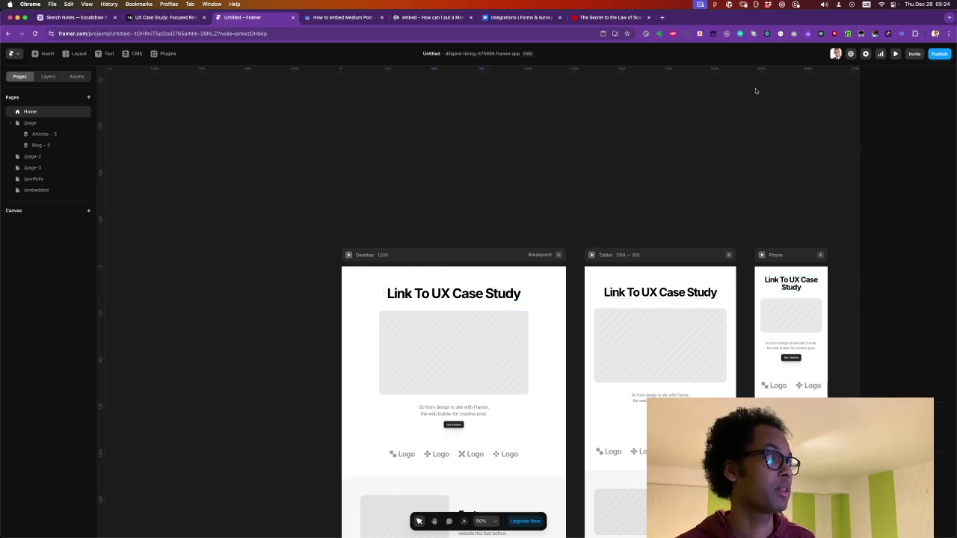
Step: Preview the Desktop breakpoint, test the heading's link, close the opened article and return to the canvas
click(483, 264)
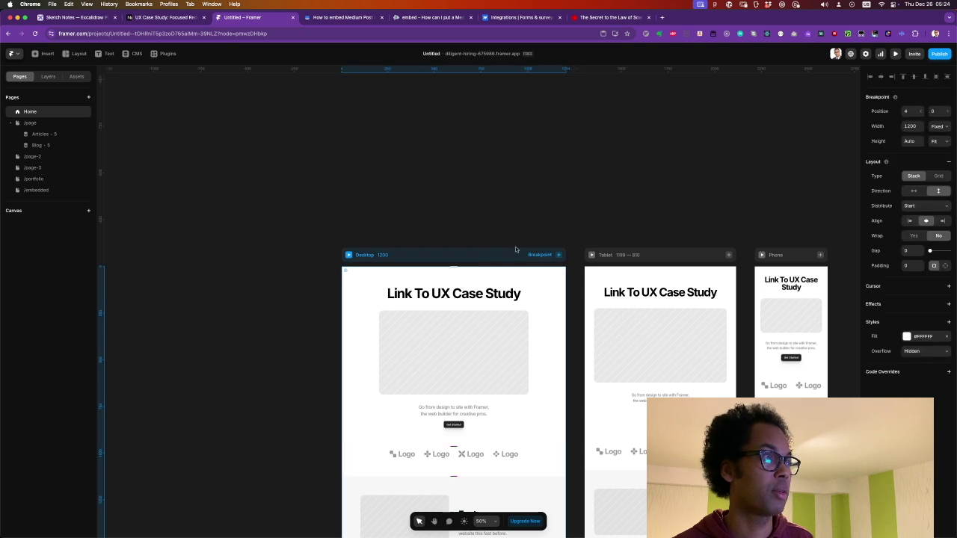
click(895, 54)
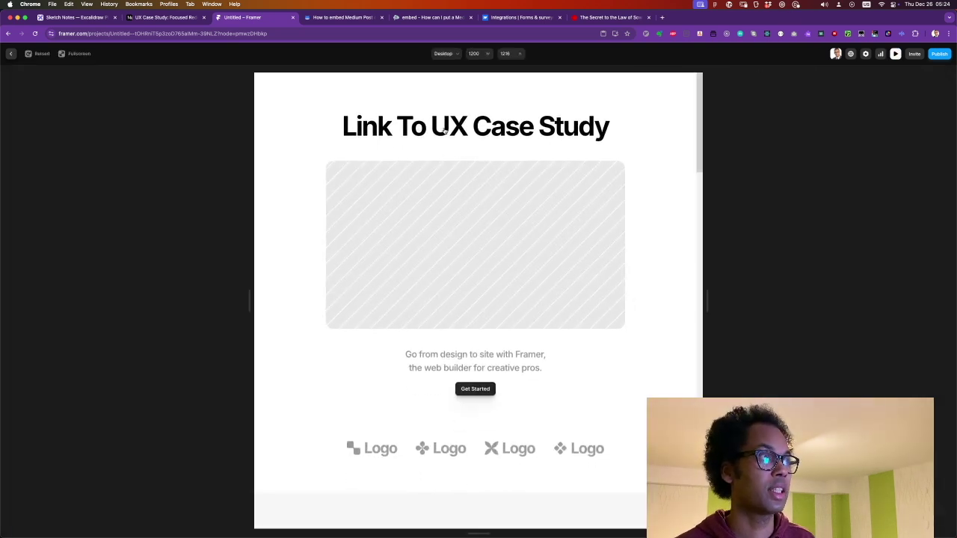
click(444, 139)
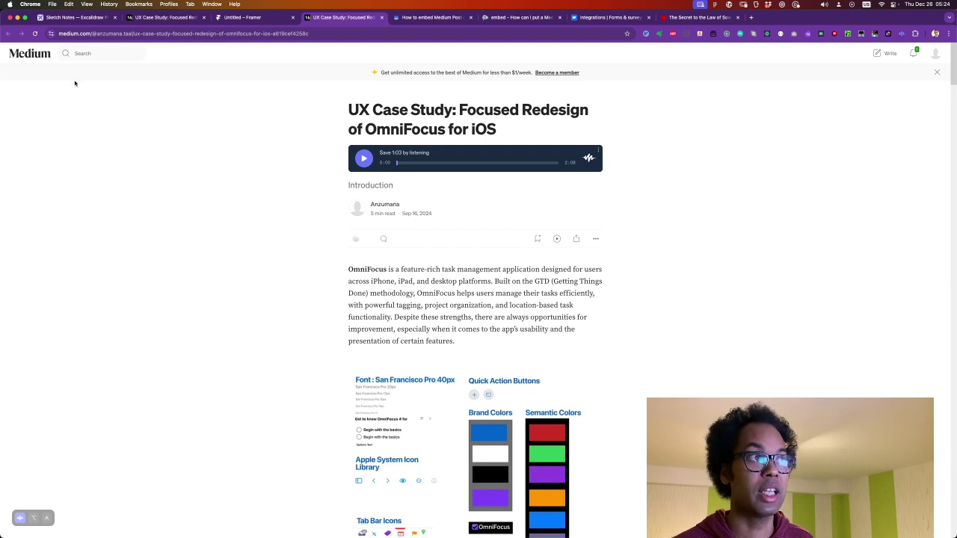
click(382, 17)
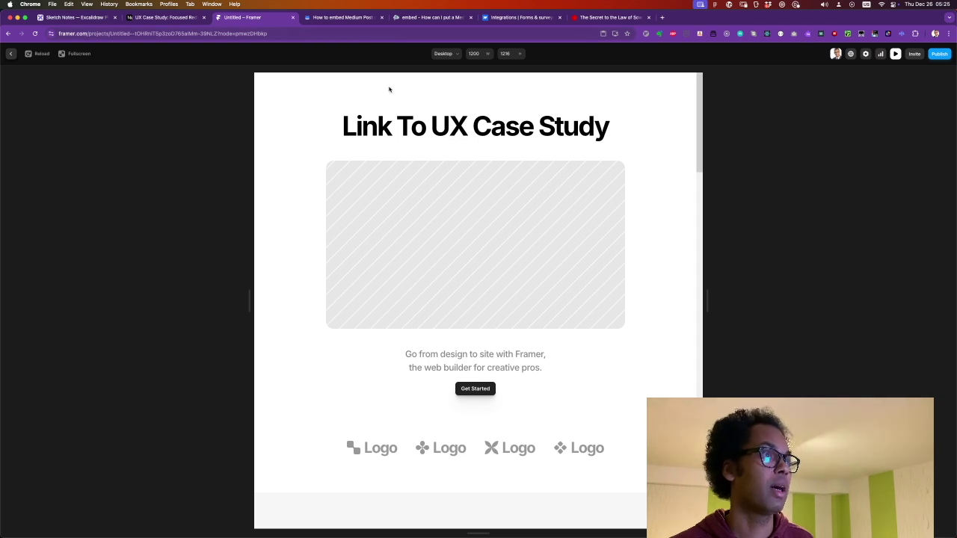
click(11, 54)
click(354, 201)
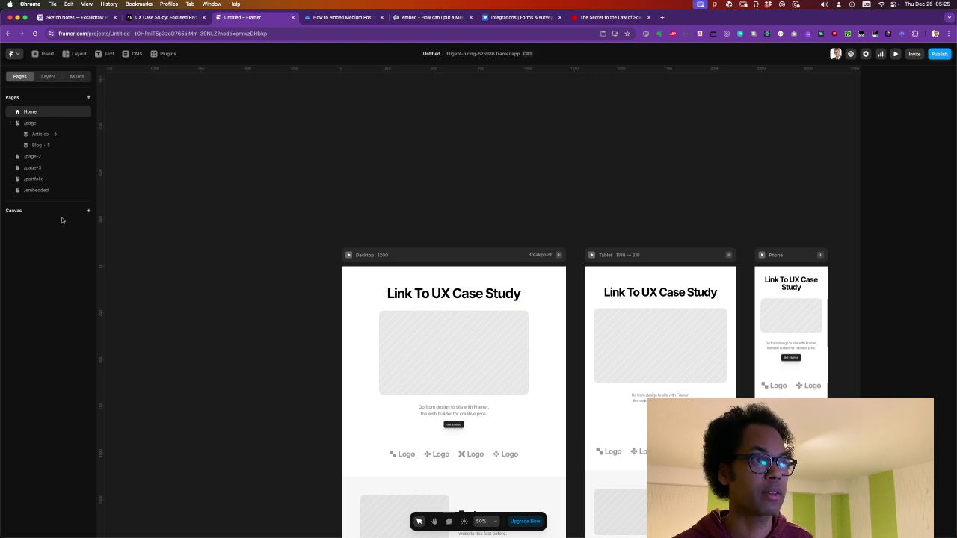
Step: Open the /embedded page and move "The Law of Sowing and Reaping" embed up and right to about X 572, Y -5
click(31, 192)
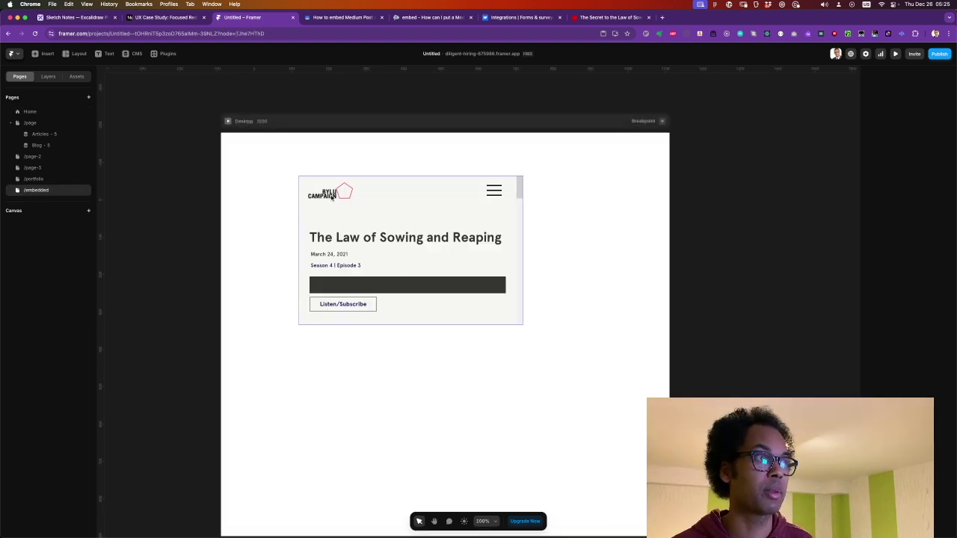
click(346, 237)
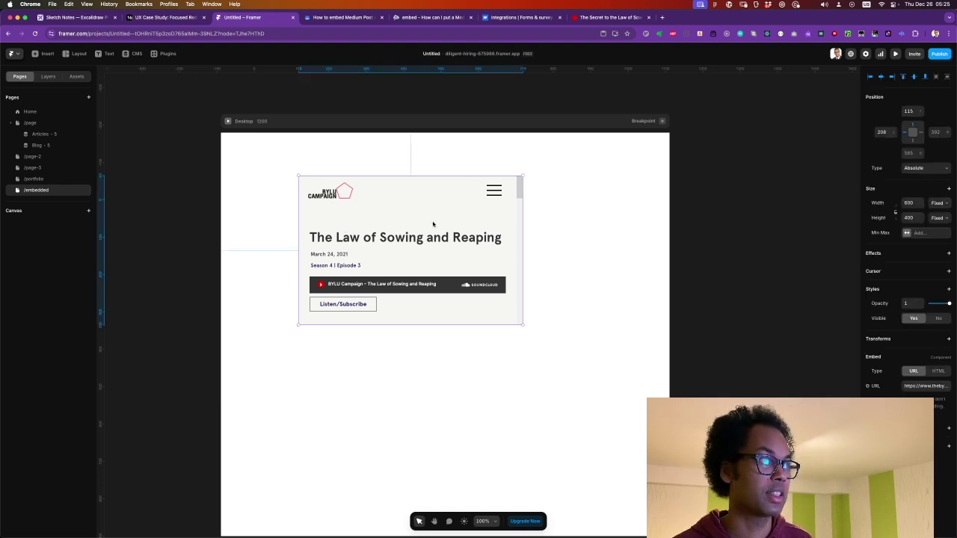
drag(433, 224, 479, 112)
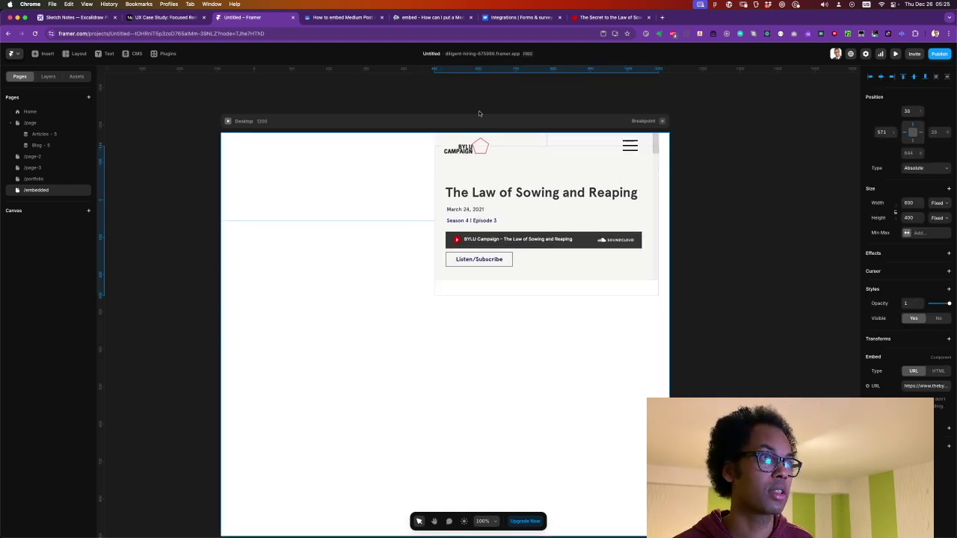
Step: Find the Embed element and place one below the existing embed in the Desktop breakpoint, at about X 224, Y 498
click(42, 54)
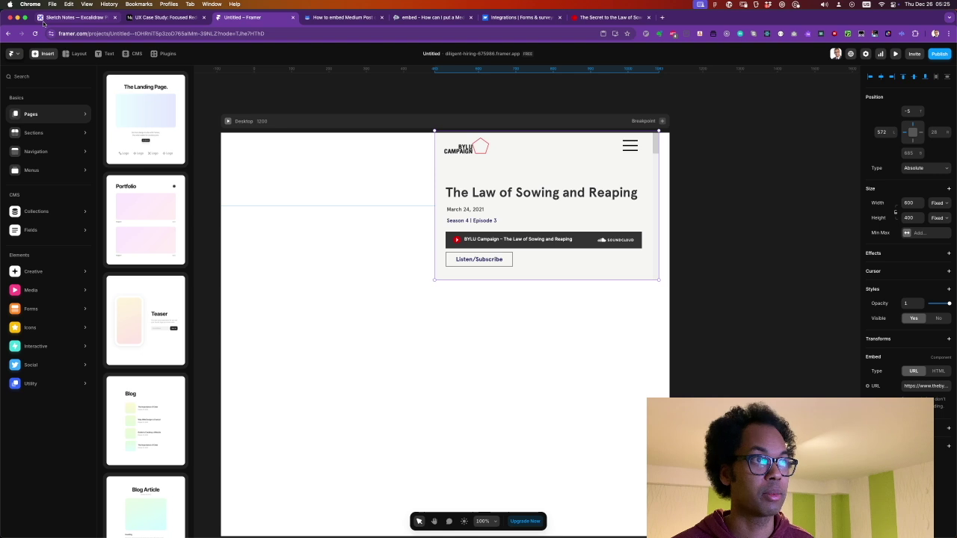
click(21, 75)
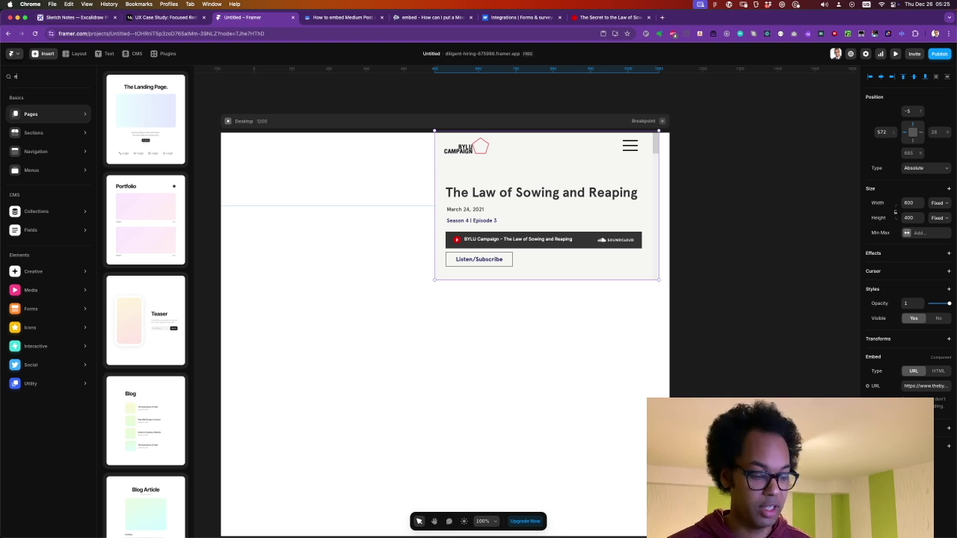
text(e)
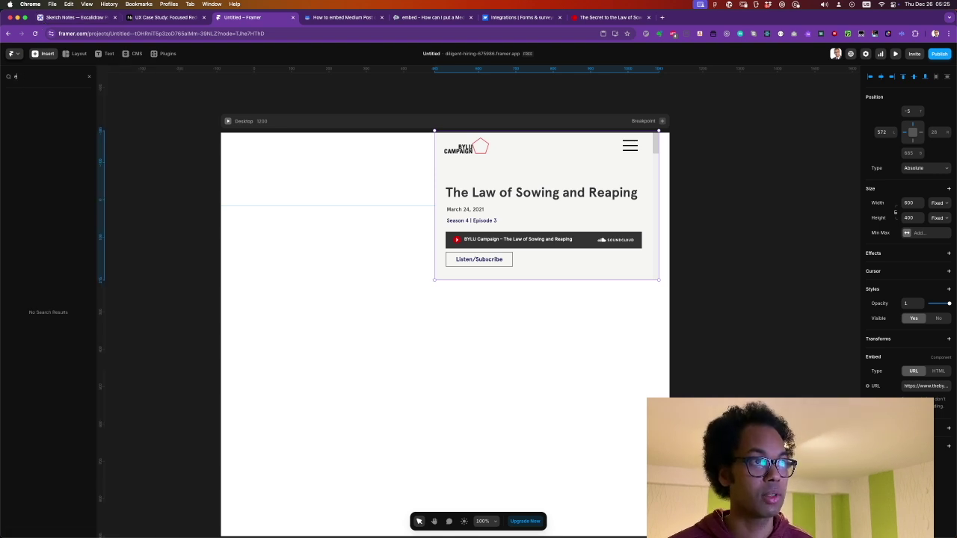
key(BackSpace)
text(embe)
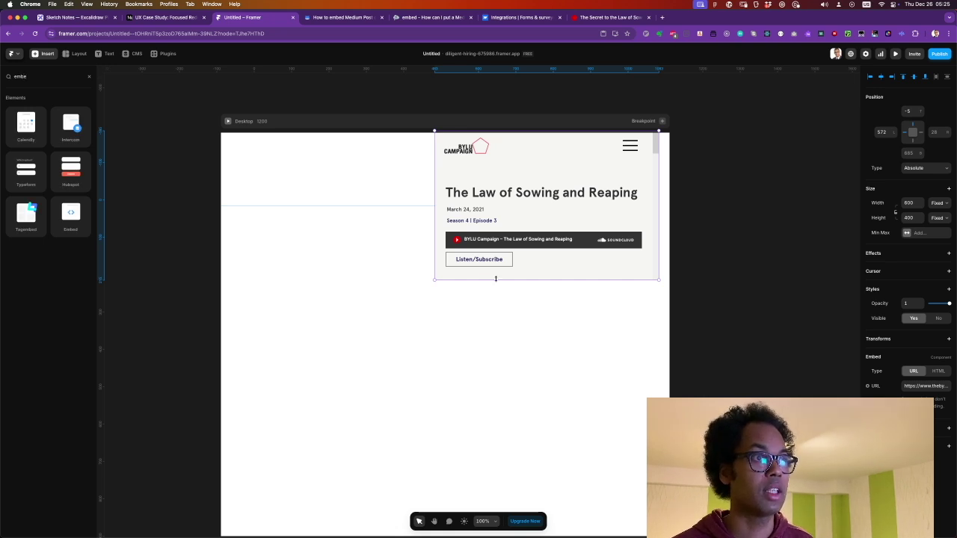
drag(67, 216, 414, 396)
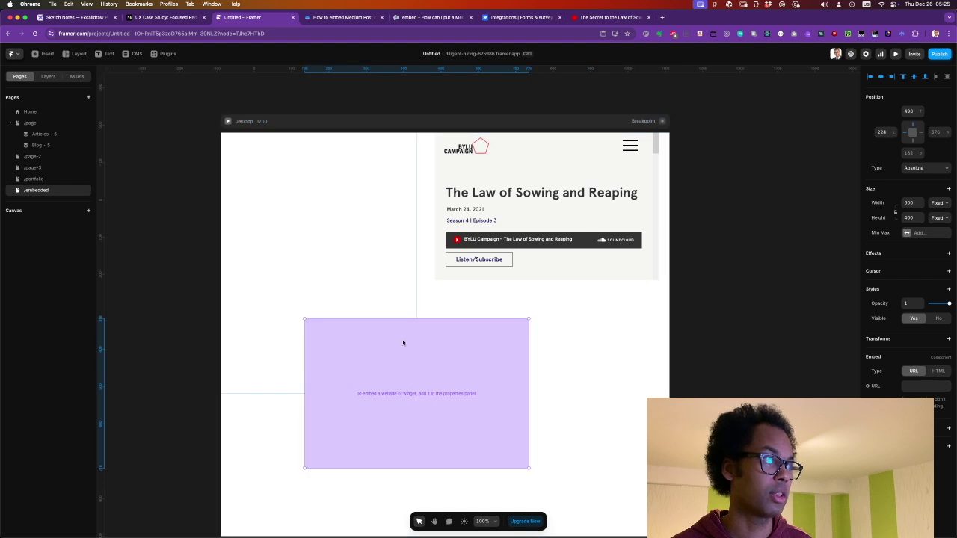
drag(556, 366, 440, 404)
key(Escape)
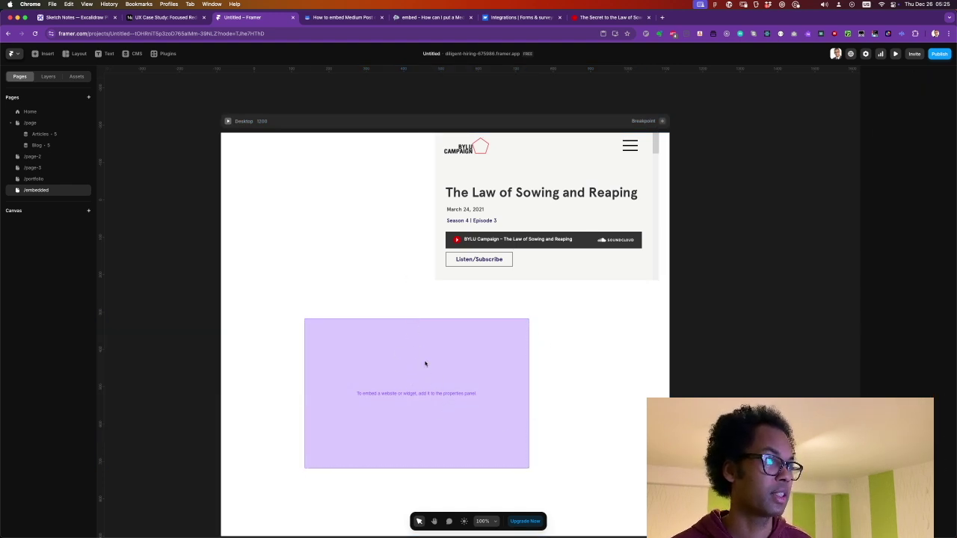
click(391, 359)
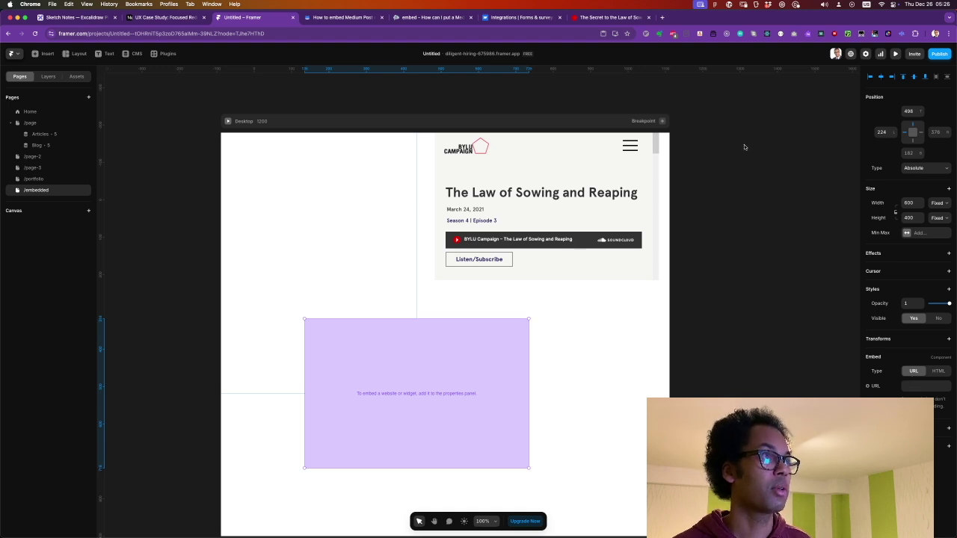
Step: Try to embed the OmniFocus Medium article by entering its copied address as the new Embed element's URL
click(734, 188)
drag(736, 189, 186, 67)
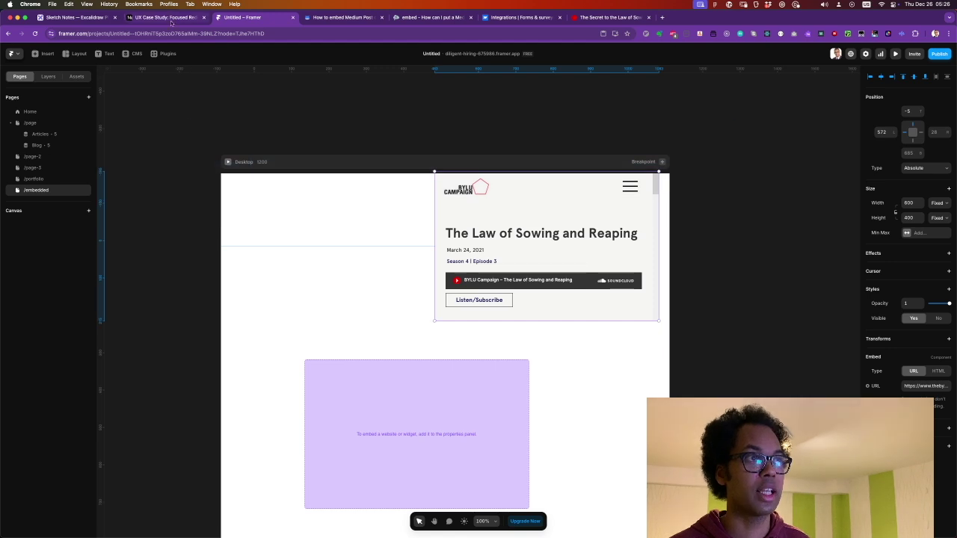
click(165, 18)
click(177, 33)
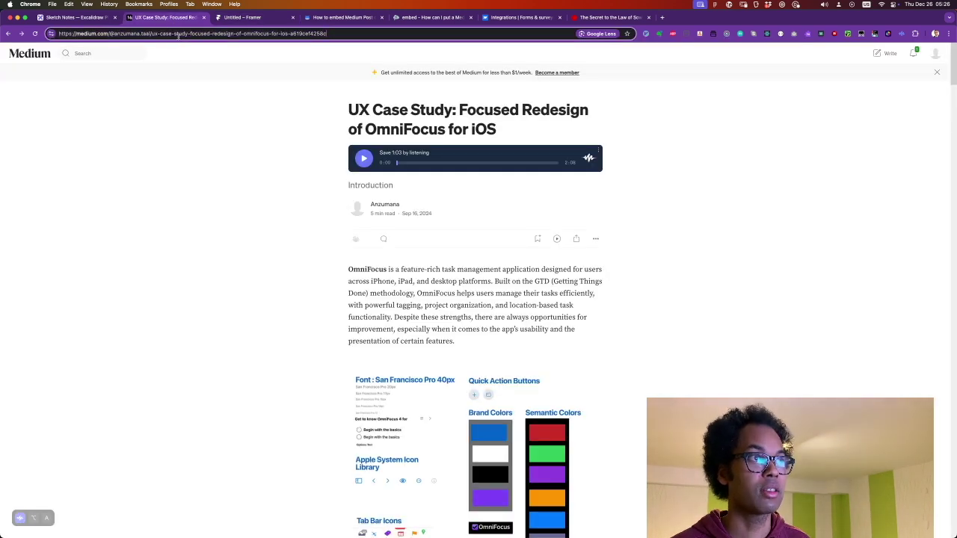
click(178, 33)
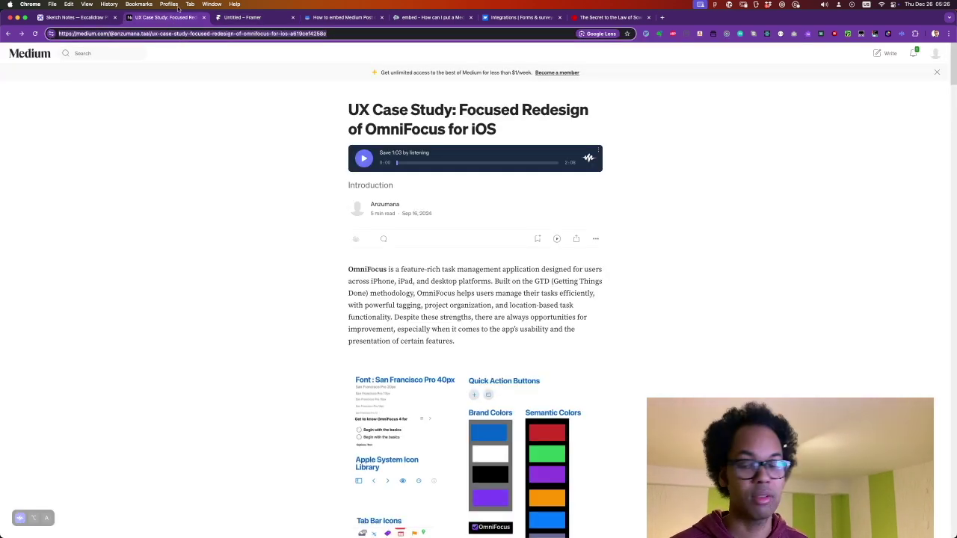
click(252, 17)
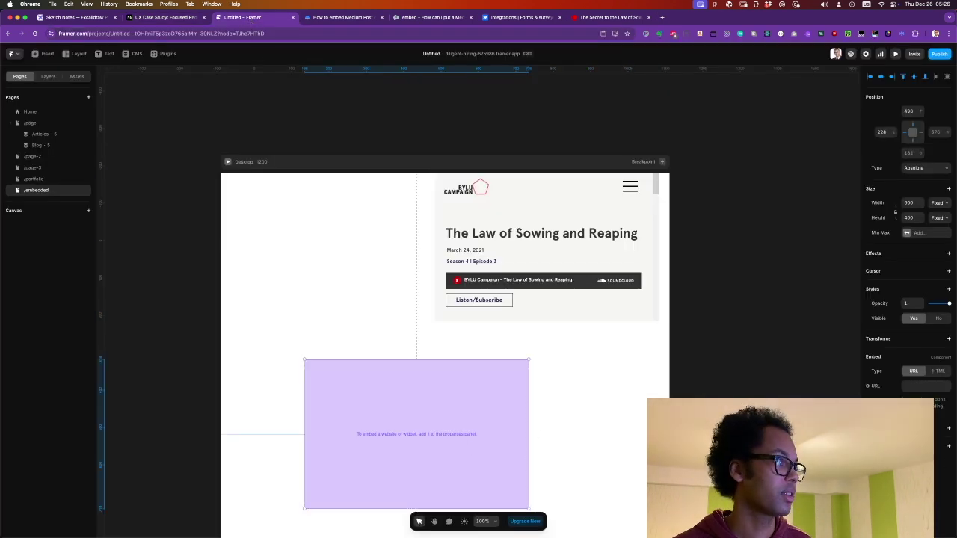
click(911, 386)
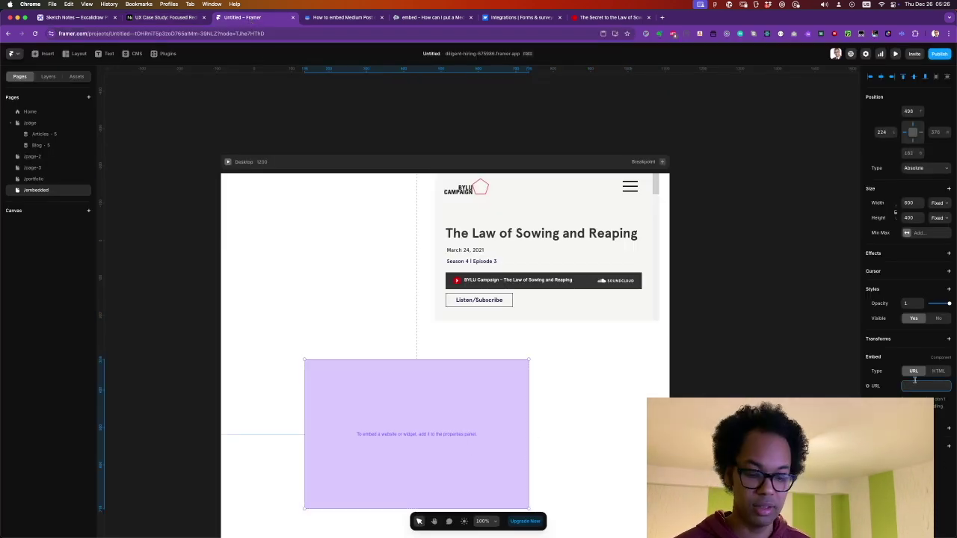
key(super+v)
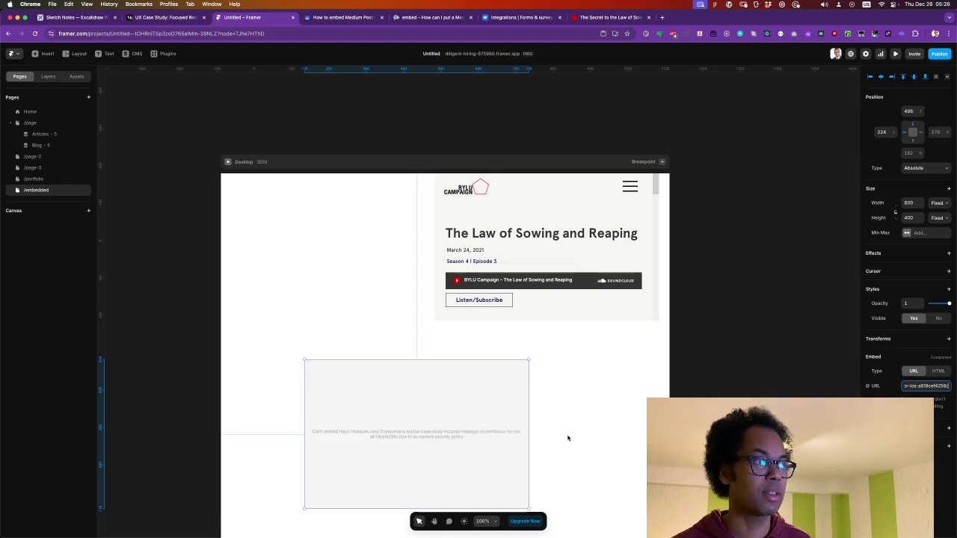
key(Escape)
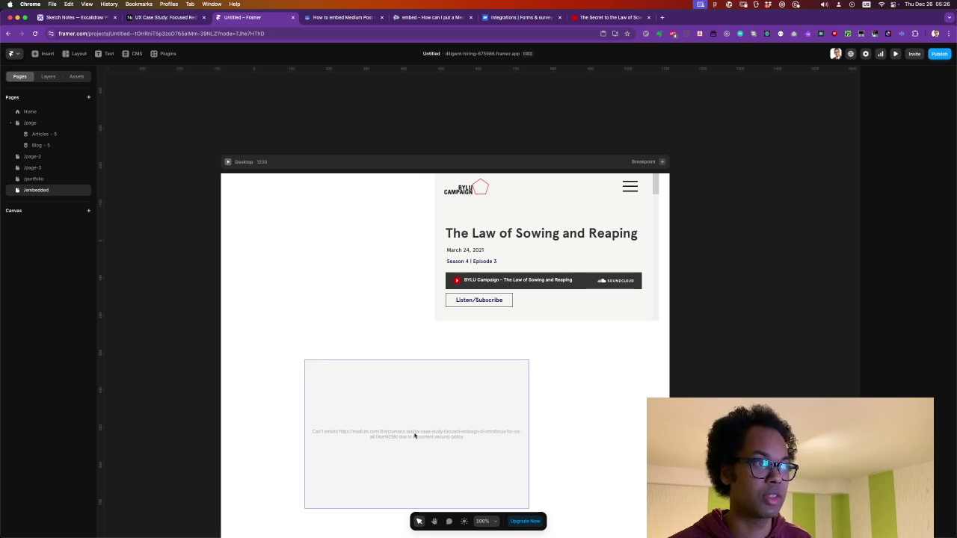
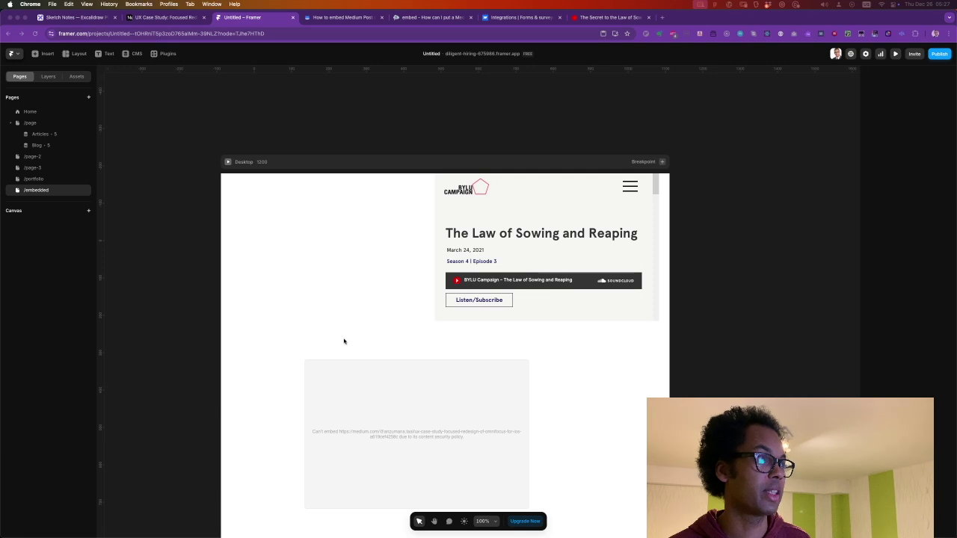
Step: Move "The Law of Sowing and Reaping" embed up and left to about X 392, Y -58
click(489, 219)
drag(489, 219, 422, 199)
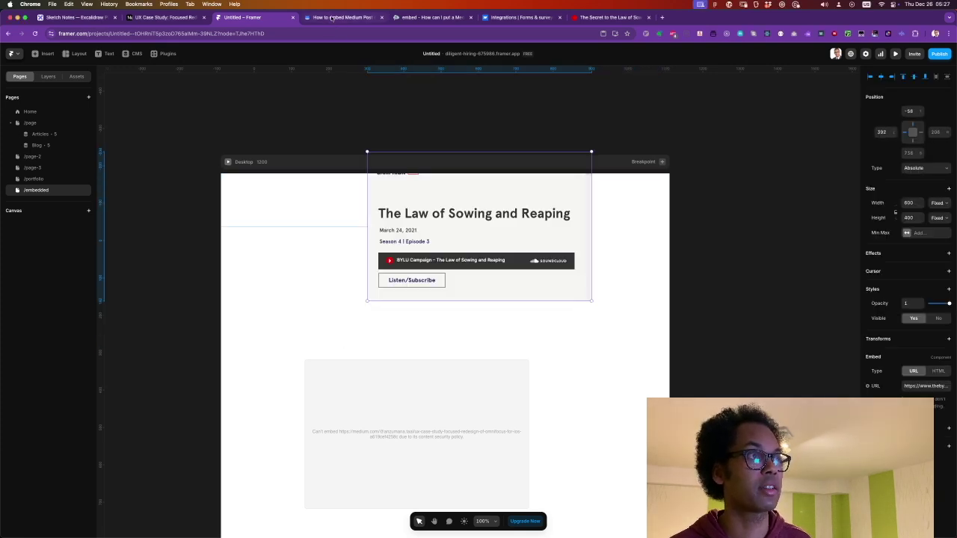
Step: Check the SociableKIT tutorial on embedding Medium posts, then close it and view the Stack Exchange question on Medium articles
click(334, 18)
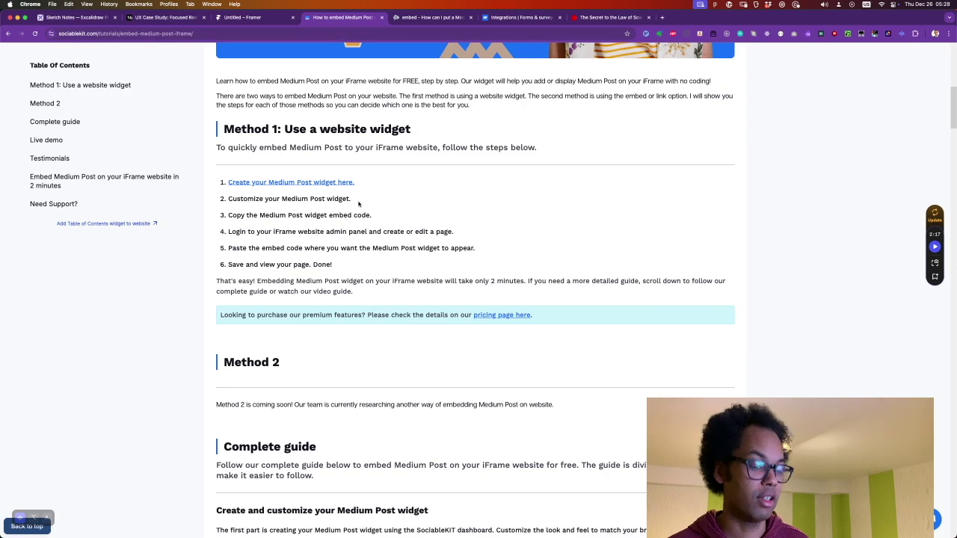
mouse_move(353, 37)
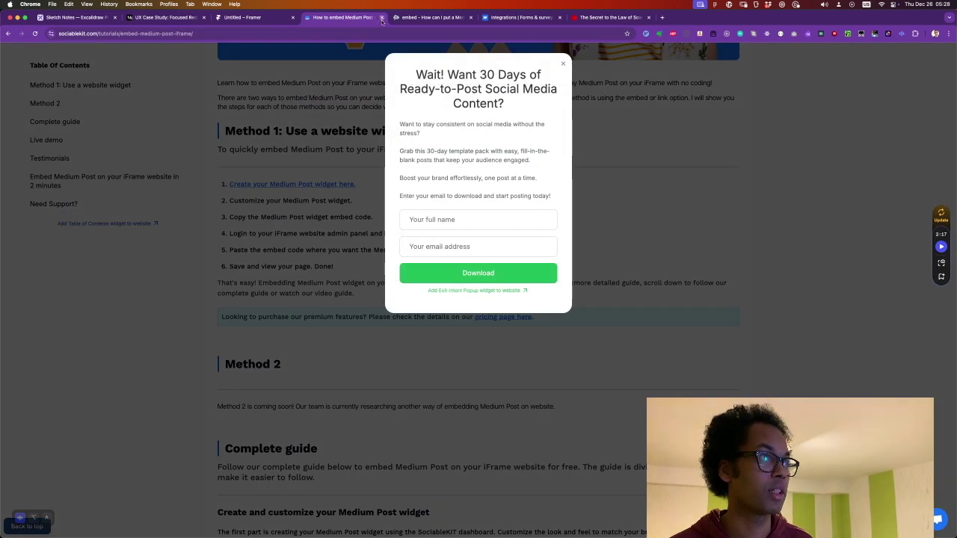
click(381, 17)
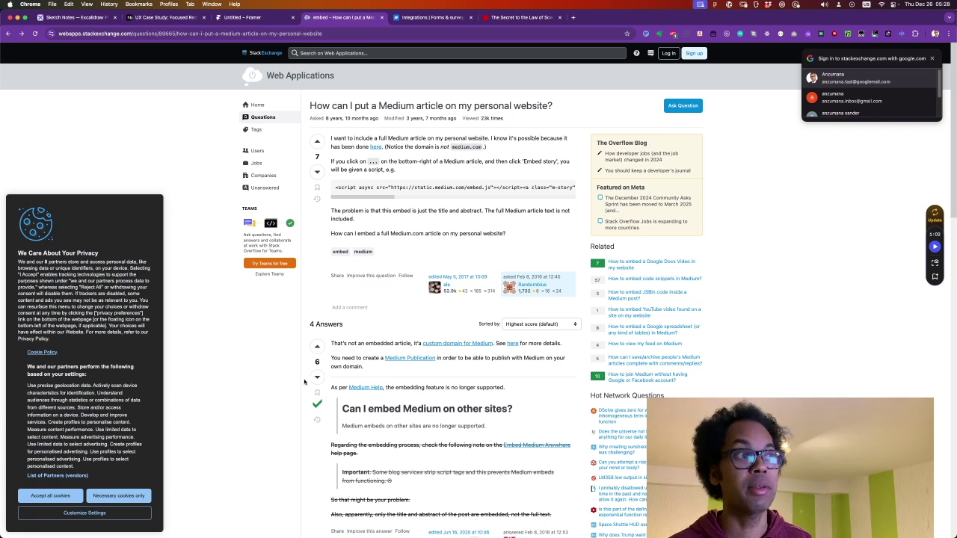
Step: Close the Stack Exchange question and search Google for "framer embed" from the Webflow integrations page
click(381, 17)
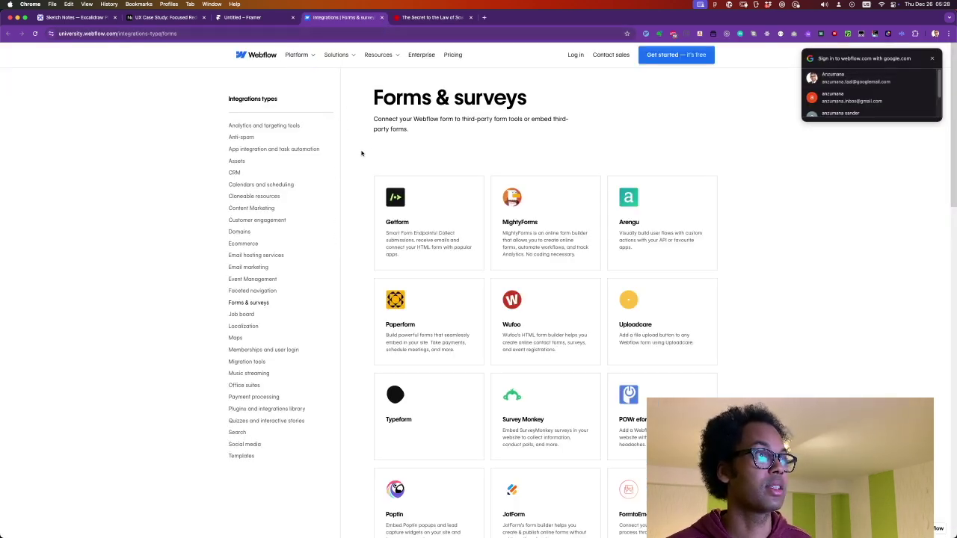
click(255, 32)
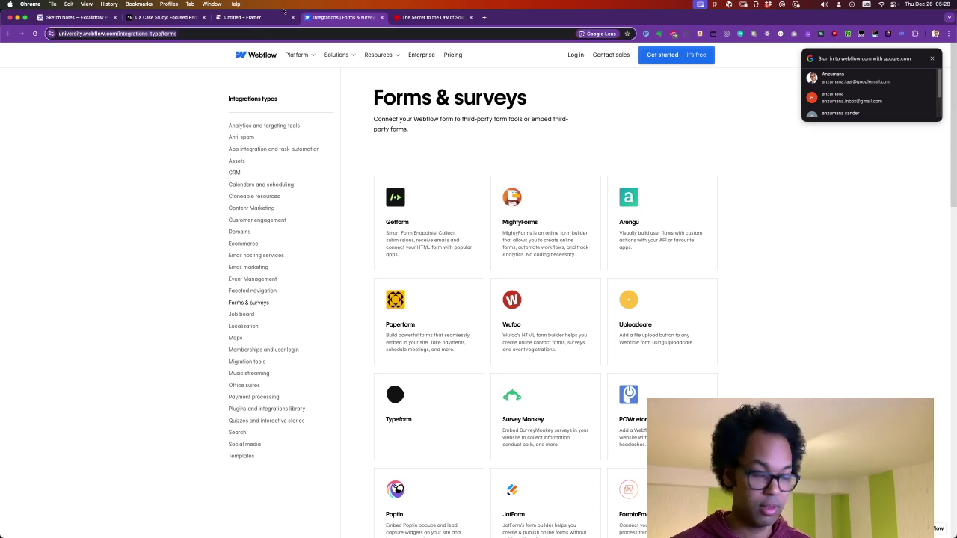
text(framer embe)
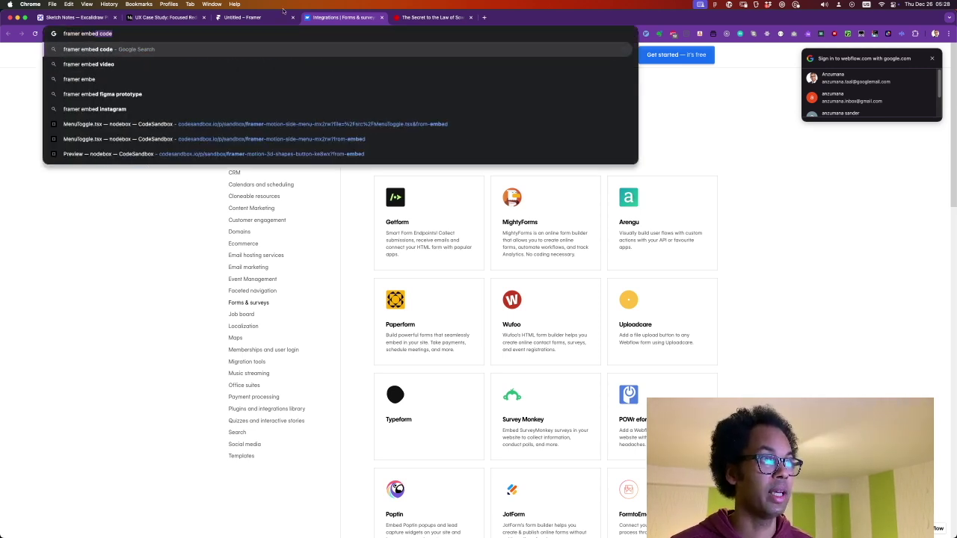
text(dd)
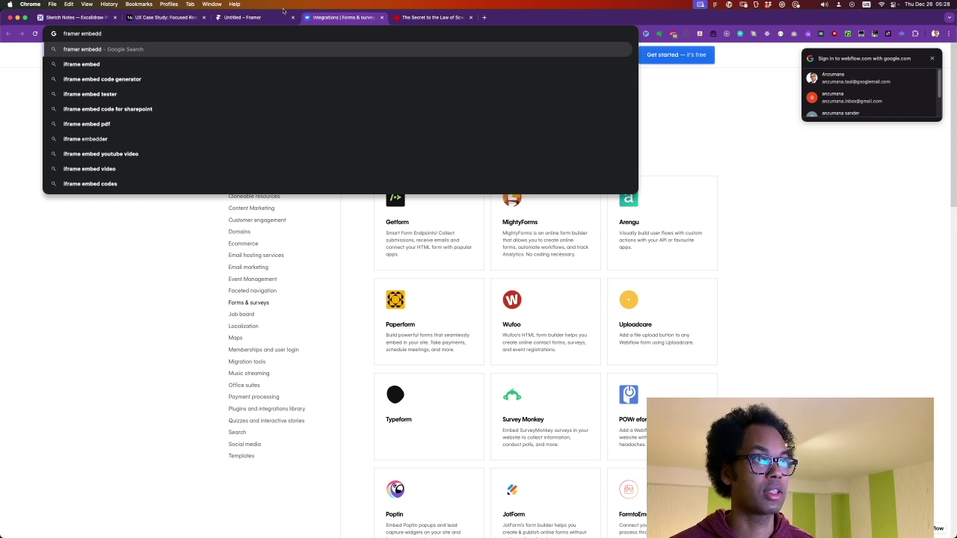
key(BackSpace)
key(Return)
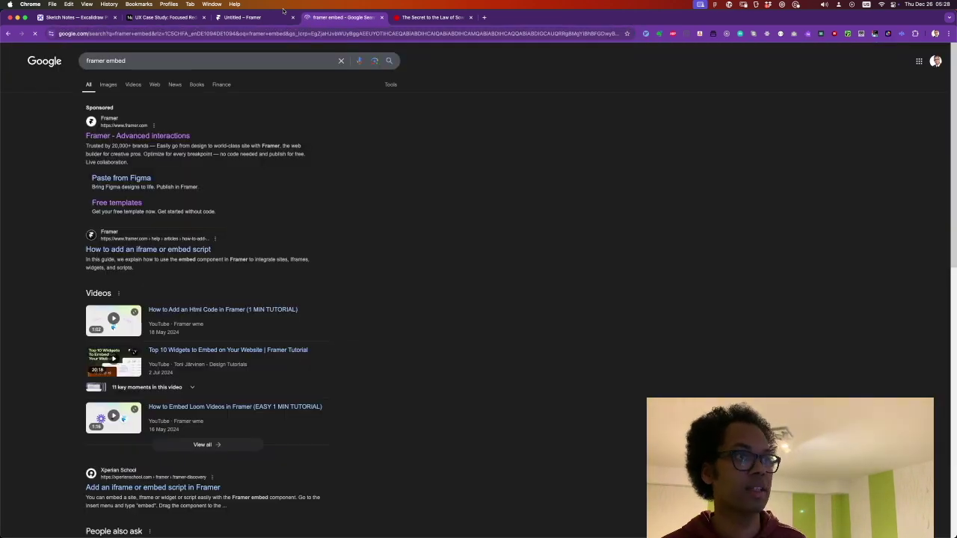
Step: Search Google for "webflow embed code" and look through the results
click(86, 34)
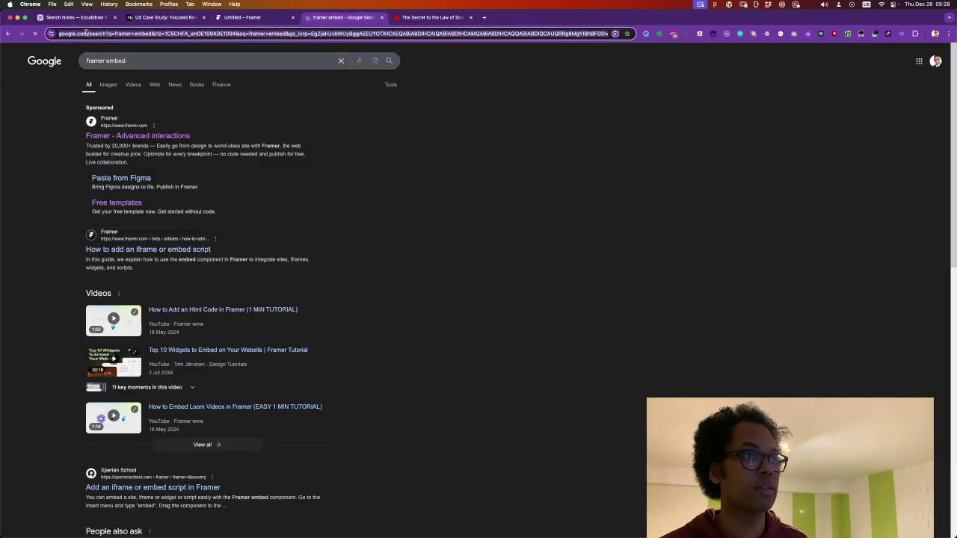
text(webflow embed code)
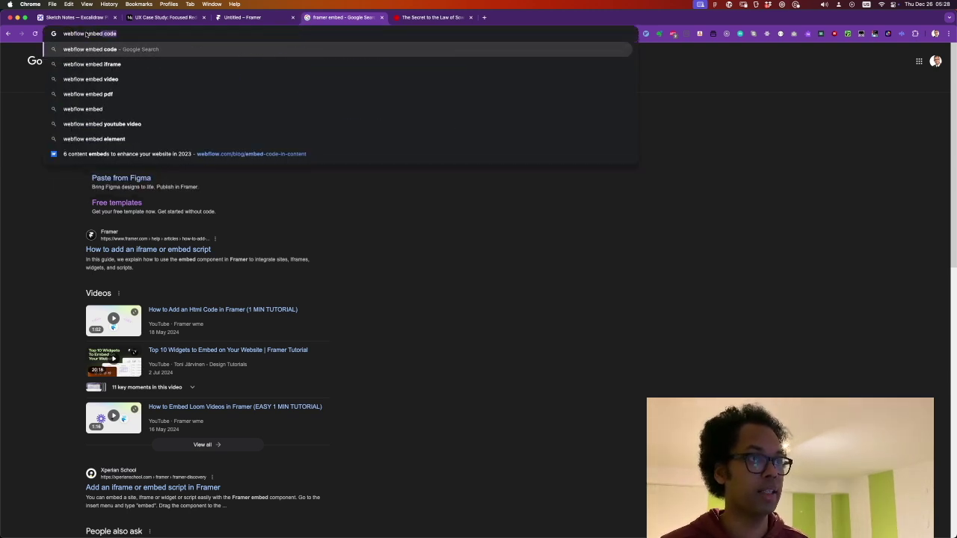
key(Return)
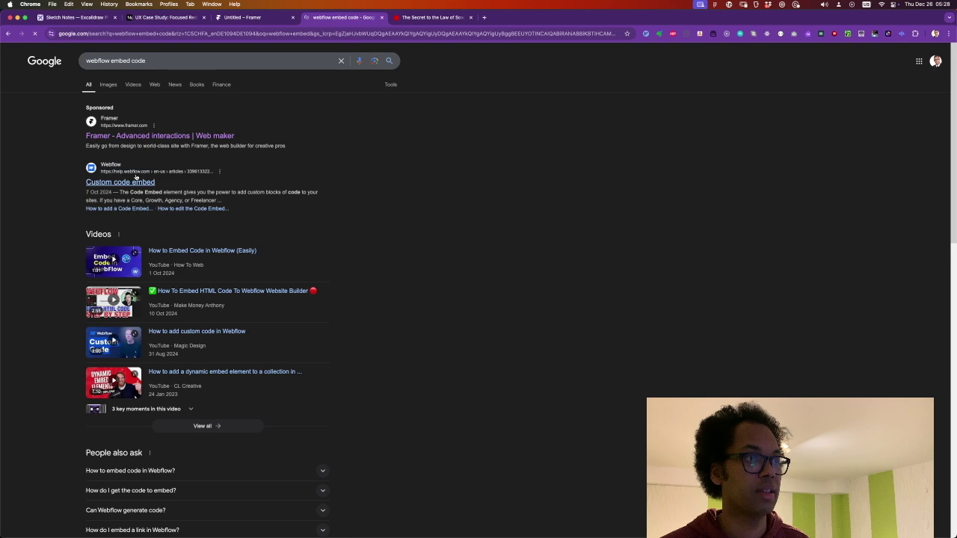
scroll(67, 289, down, 5)
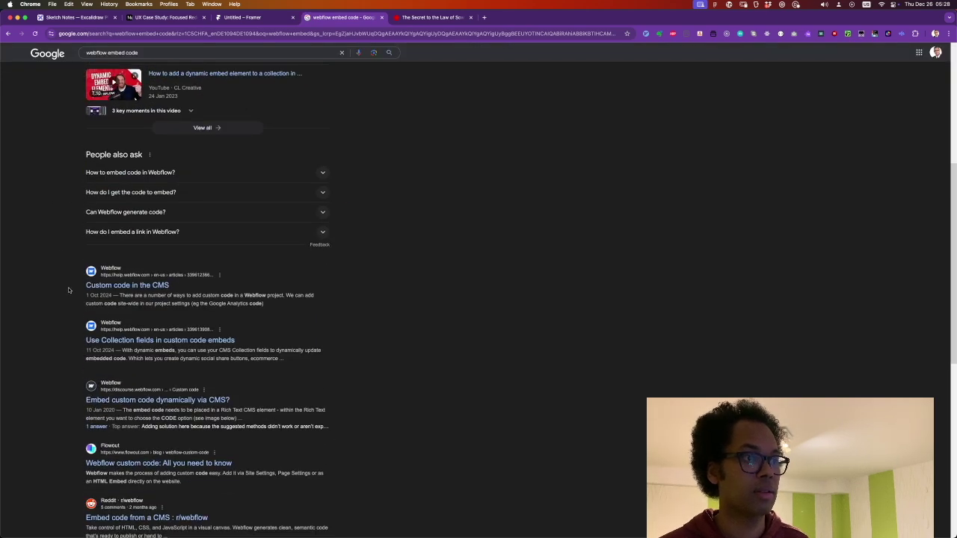
scroll(68, 290, up, 3)
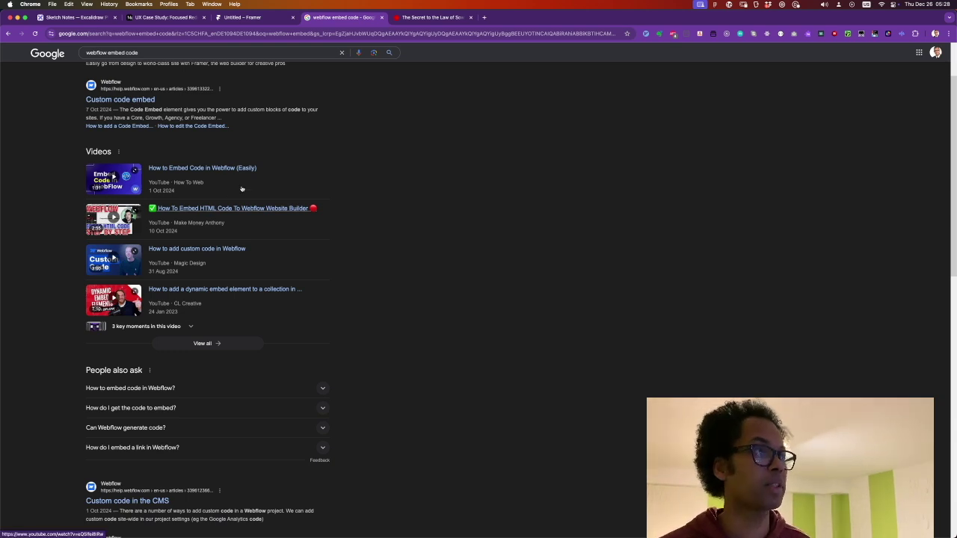
Step: Place the BYLU Campaign podcast page's browser tab directly after the Framer one and return to that page
click(433, 18)
drag(433, 17, 359, 21)
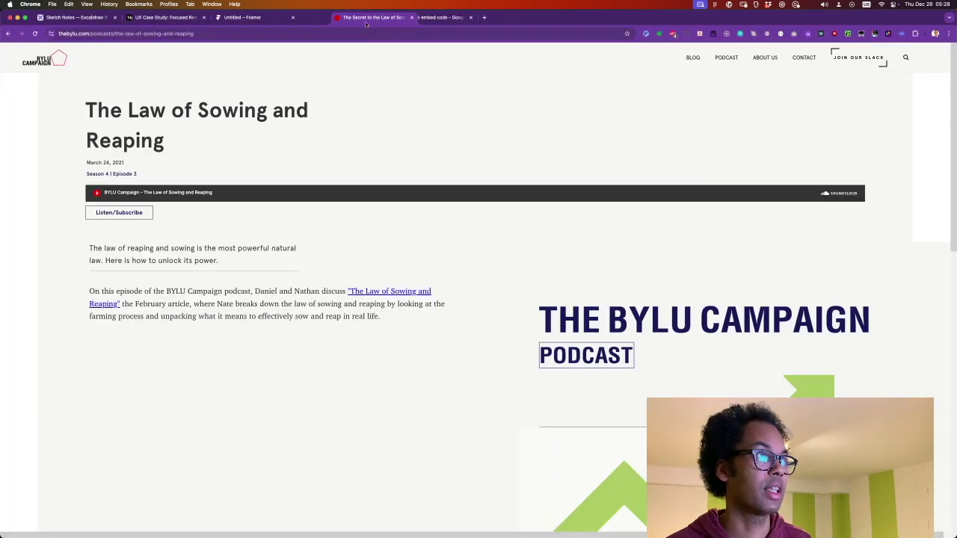
click(433, 19)
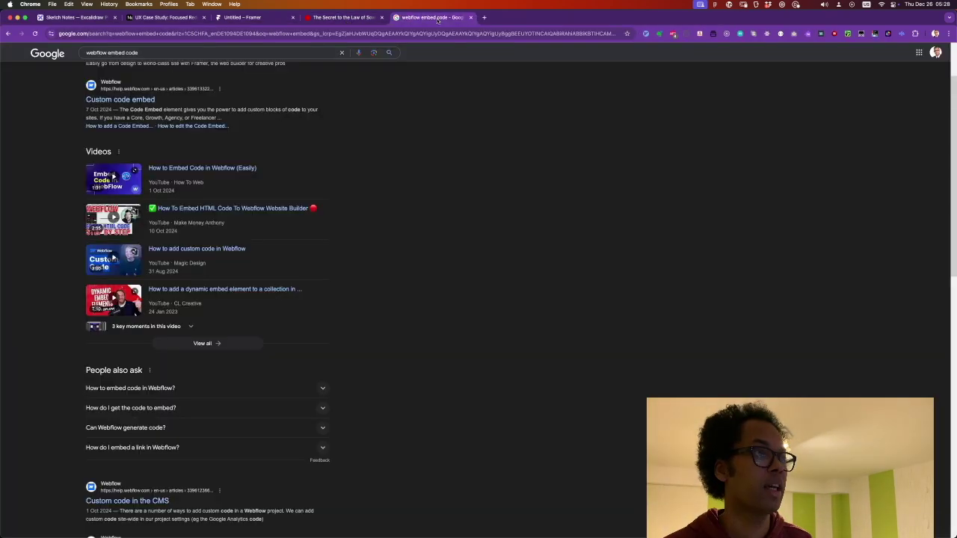
click(346, 20)
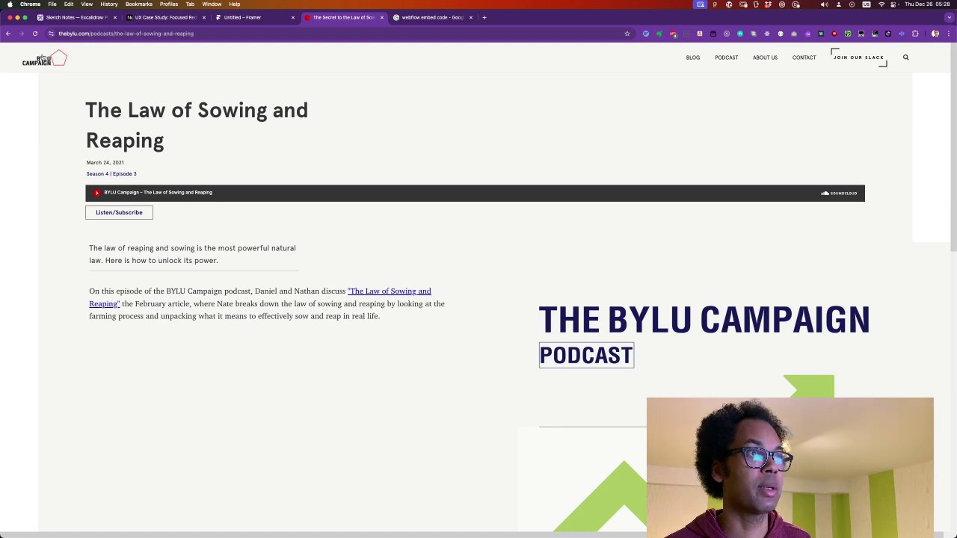
Step: Open the "Happy New Year!" episode from the BYLU Campaign podcast list and copy its page address
click(61, 58)
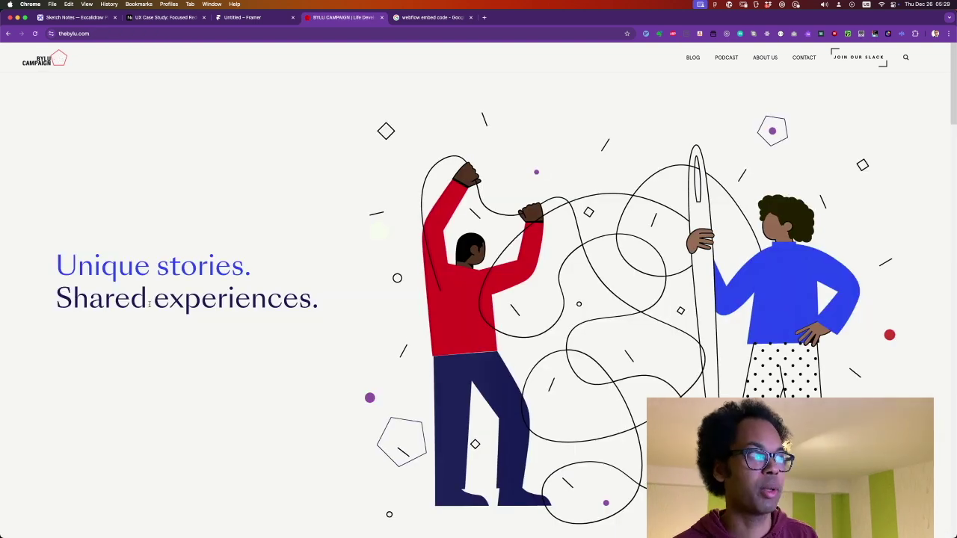
click(724, 63)
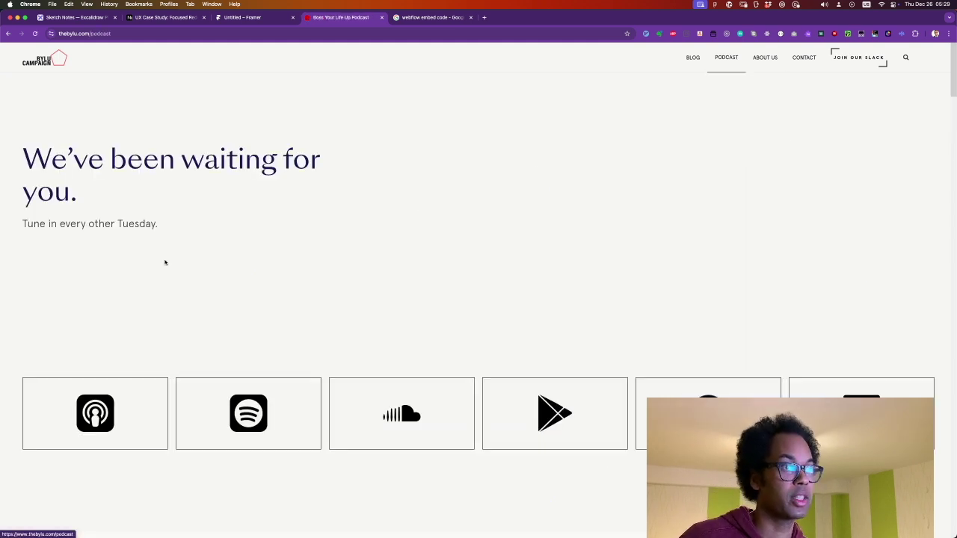
scroll(130, 314, down, 5)
scroll(151, 320, down, 5)
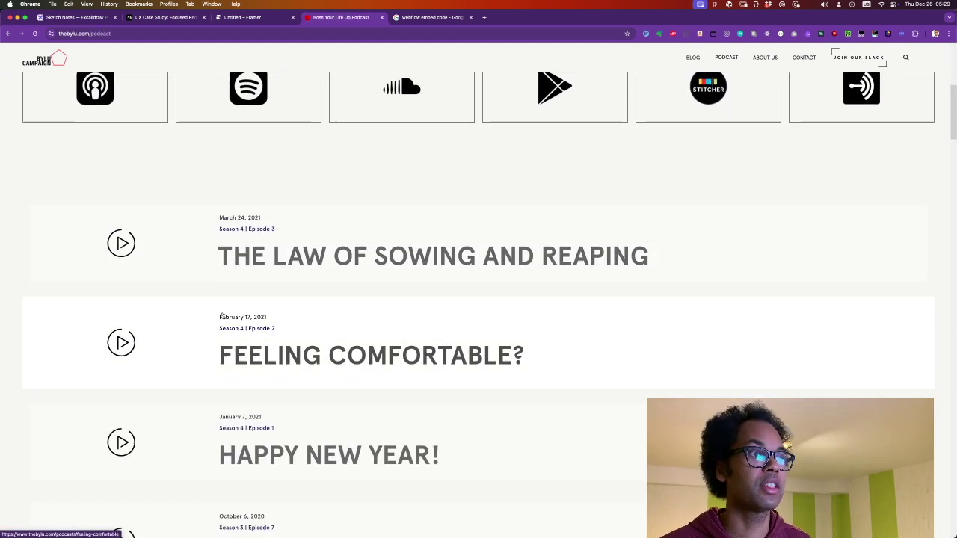
scroll(224, 418, down, 3)
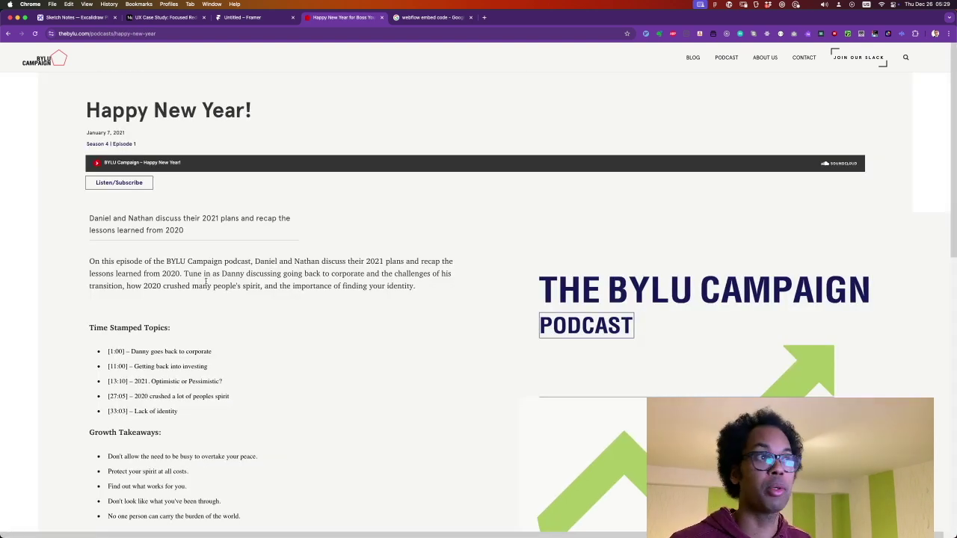
click(86, 34)
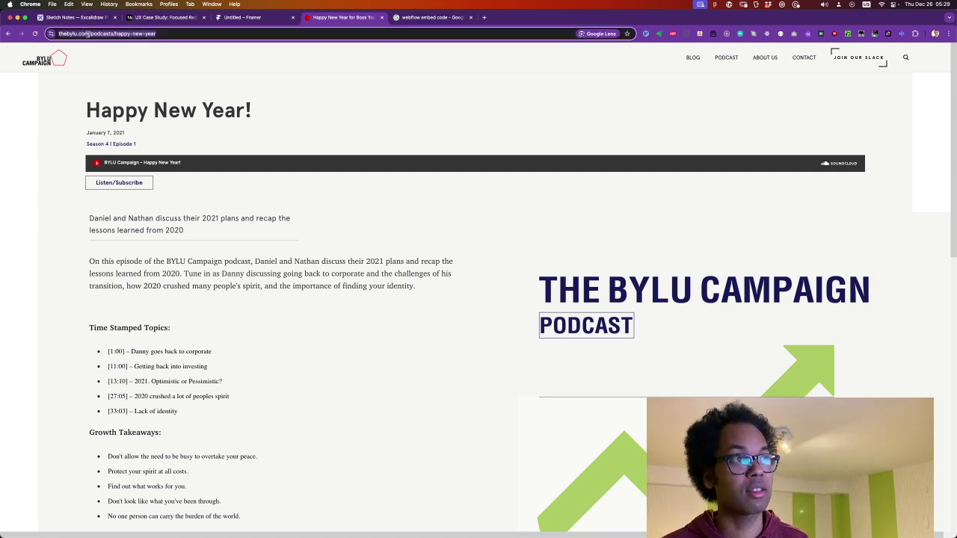
Step: Switch to Framer, delete "The Law of Sowing and Reaping" embed and move the Medium embed up to about X 185, Y 204
click(242, 18)
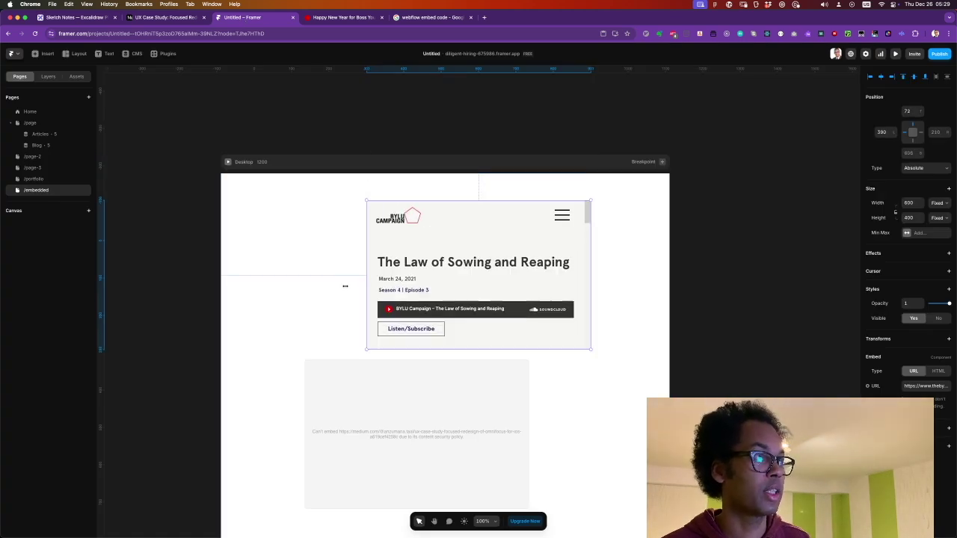
key(Delete)
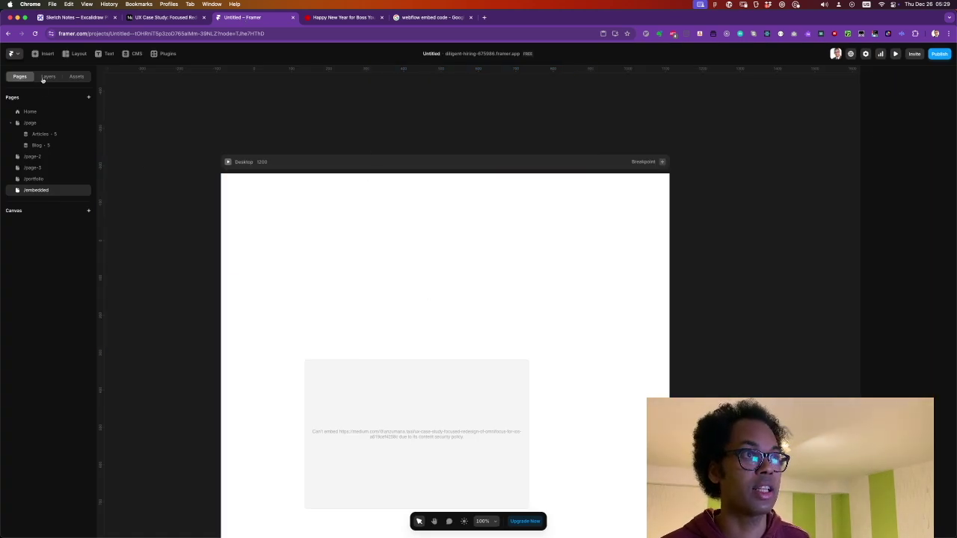
click(45, 59)
click(43, 58)
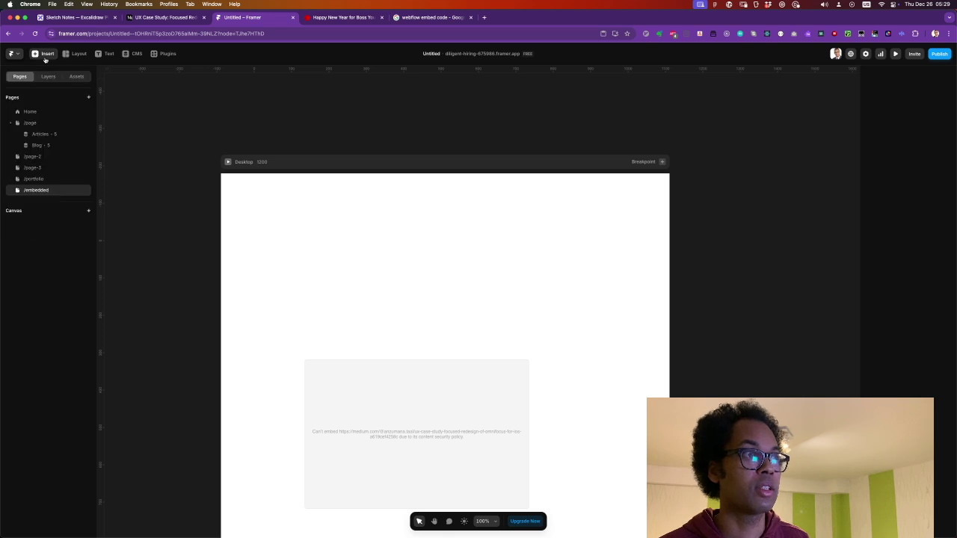
click(415, 409)
drag(415, 409, 406, 294)
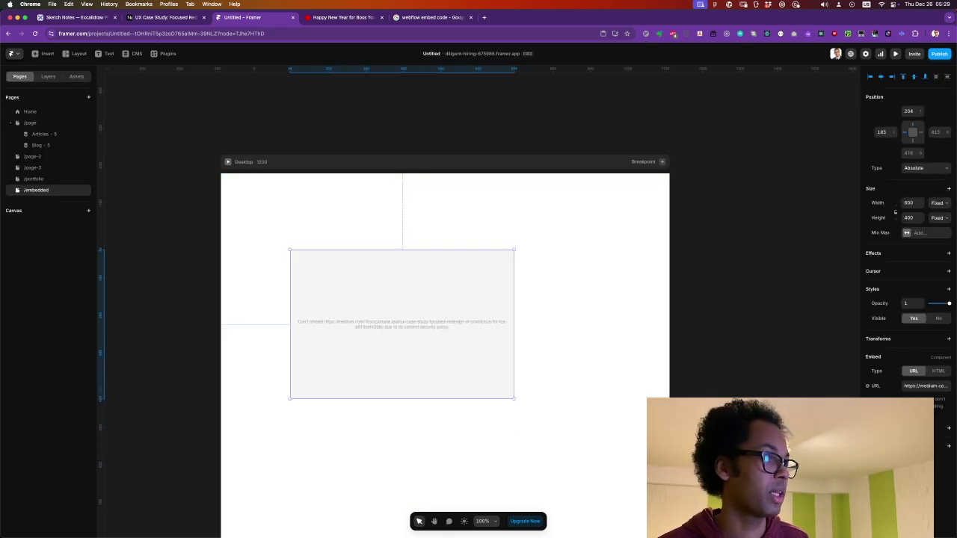
Step: Replace the remaining embed's URL with the copied "Happy New Year!" podcast episode address
click(922, 384)
key(super+v)
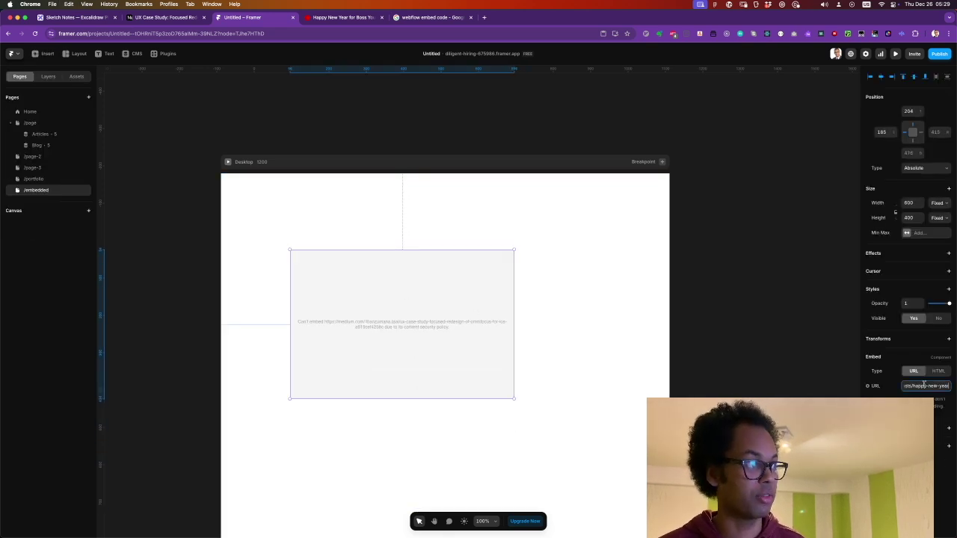
key(Return)
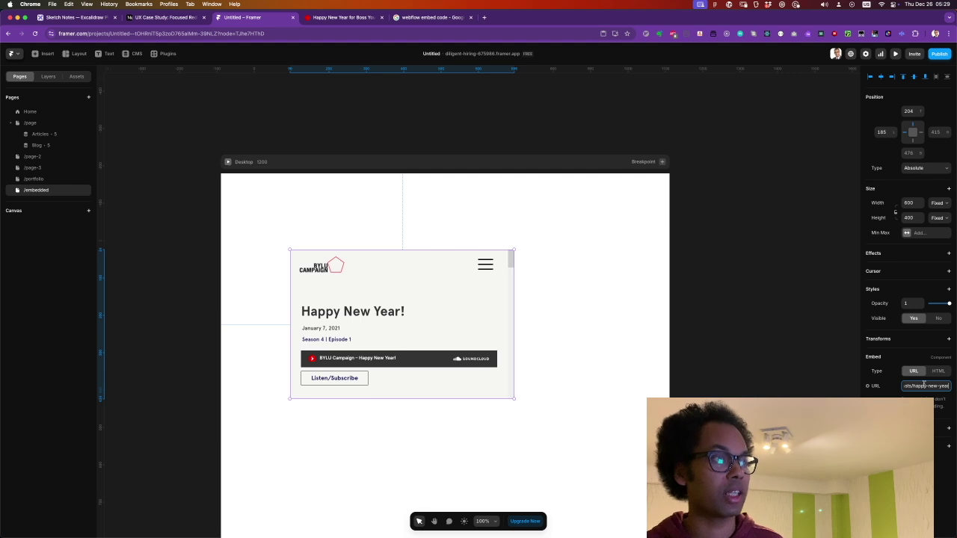
click(364, 288)
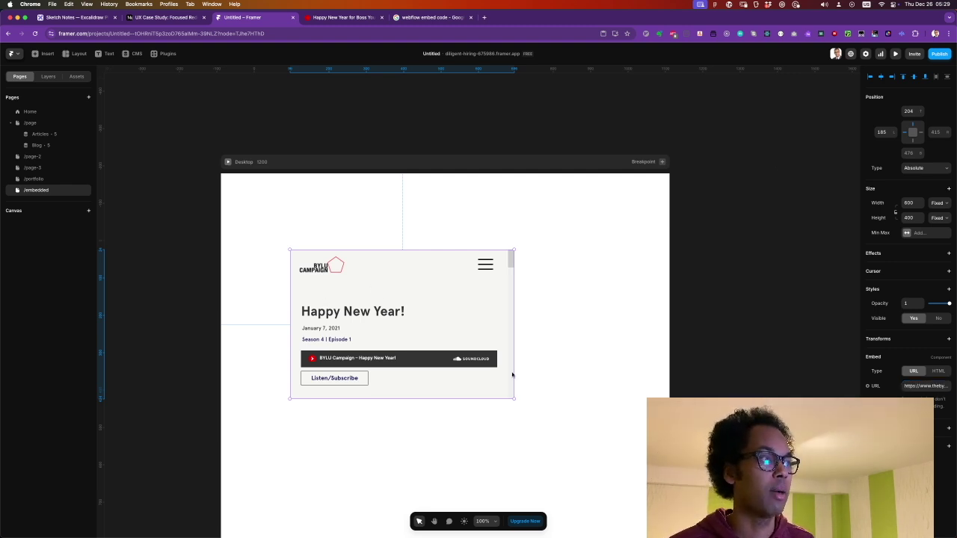
Step: Enlarge the "Happy New Year!" embed to about 800 by 620 and move it to about X 69, Y 83
drag(513, 400, 589, 480)
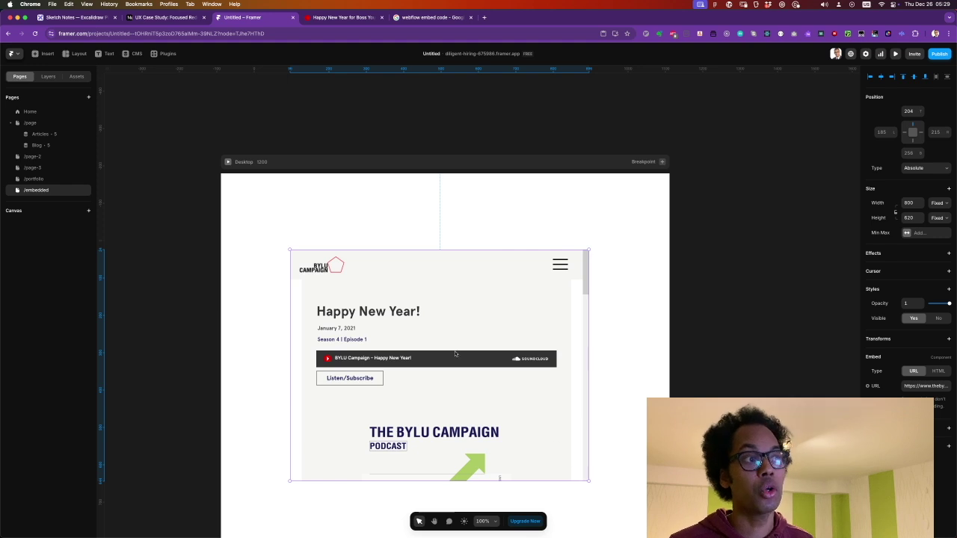
drag(378, 266, 334, 220)
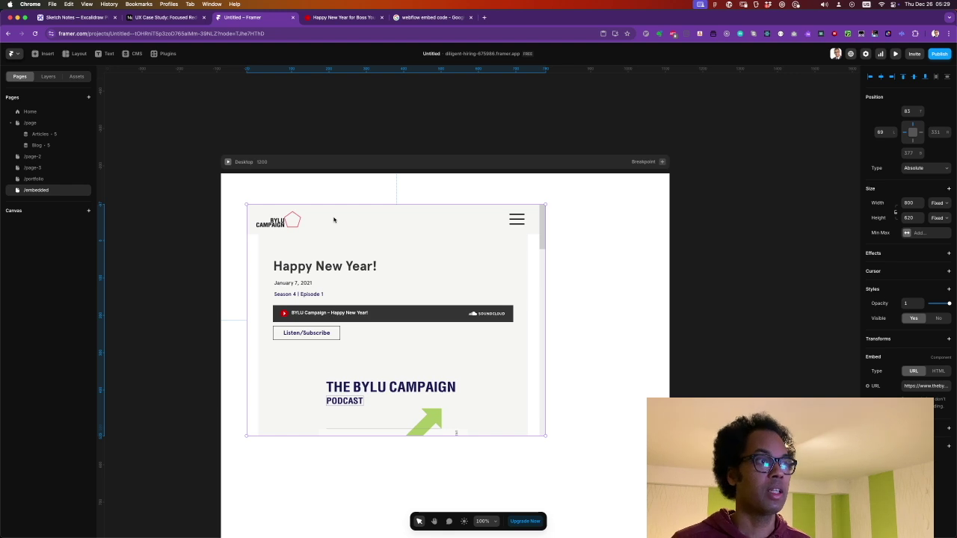
key(Escape)
click(396, 232)
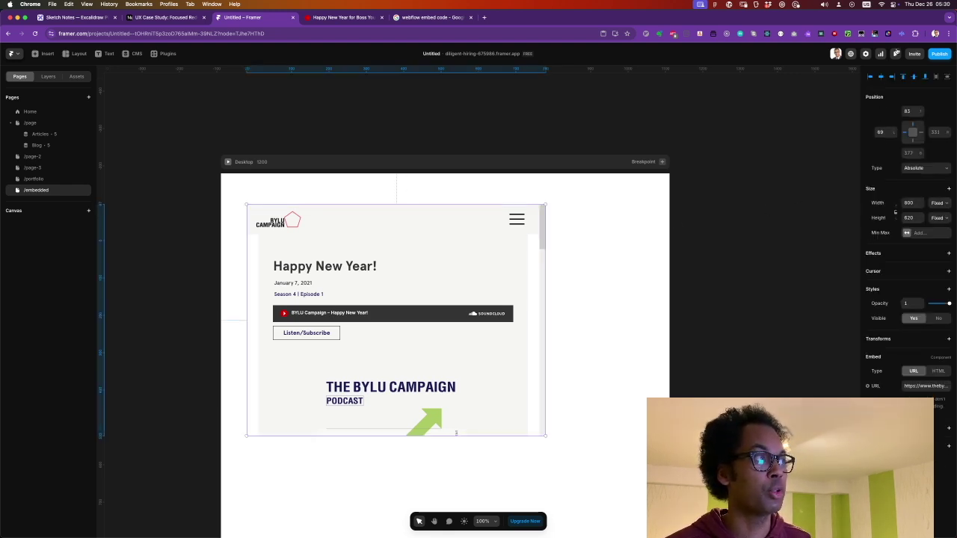
Step: Preview the page and test the embed by playing and pausing the episode and opening and closing its navigation menu
click(896, 54)
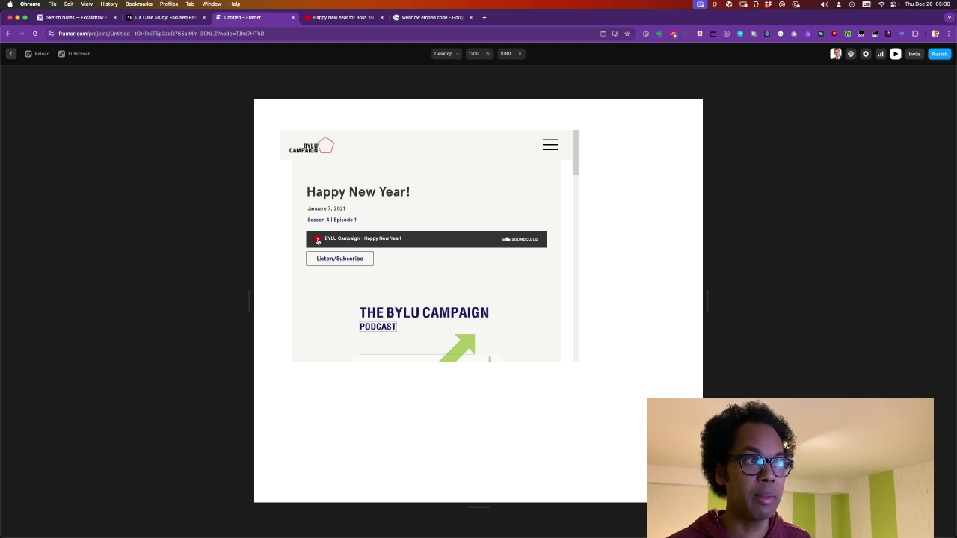
click(318, 240)
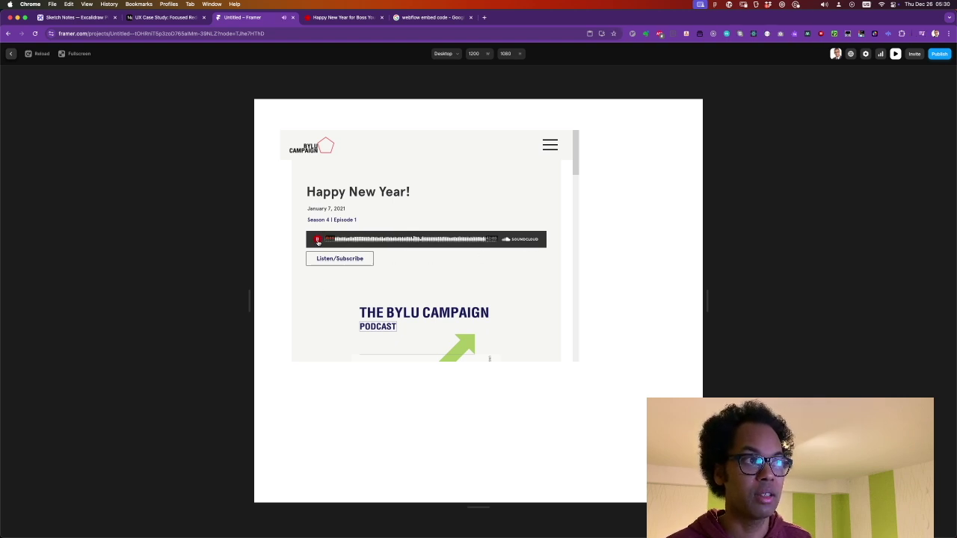
click(318, 240)
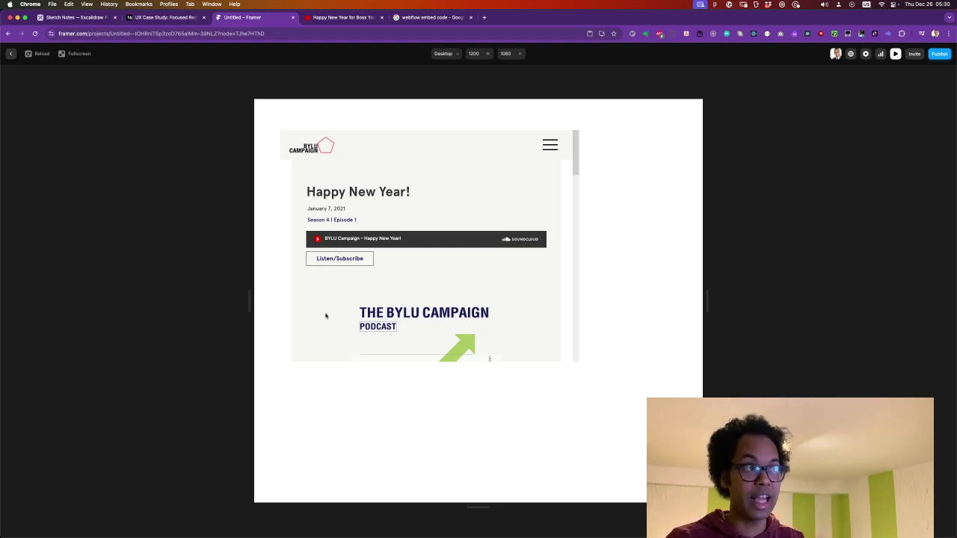
click(546, 150)
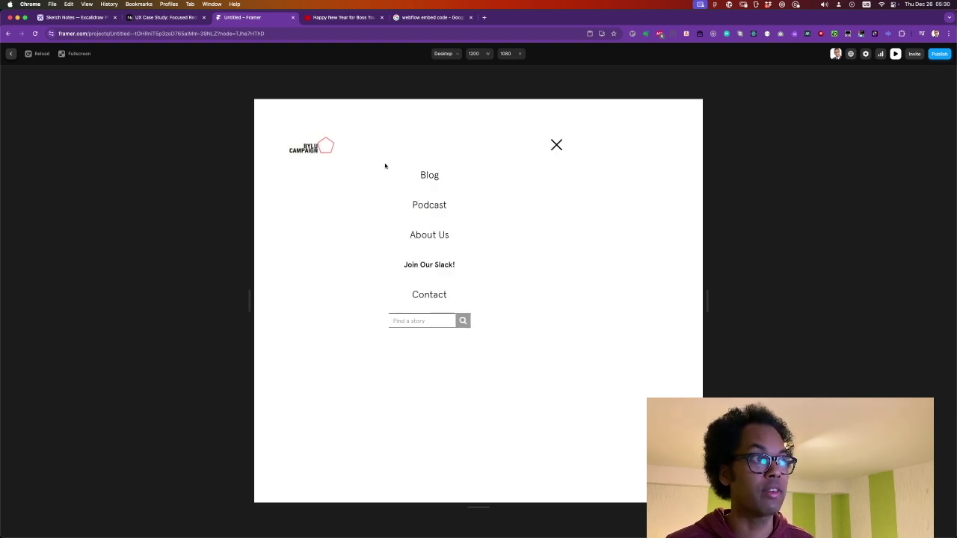
click(556, 147)
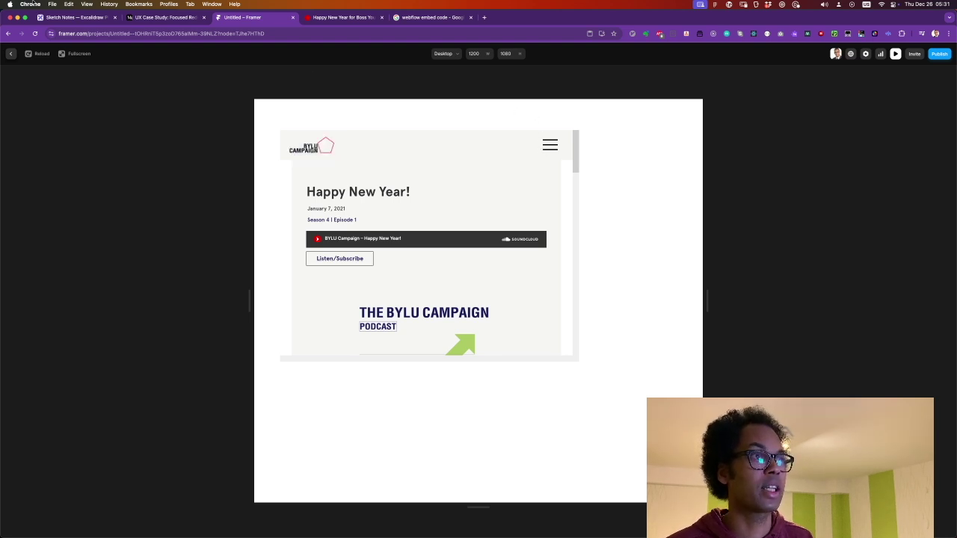
Step: Switch to the Excalidraw notes and draw check marks beside "iframe - embed" and "external link"
click(67, 18)
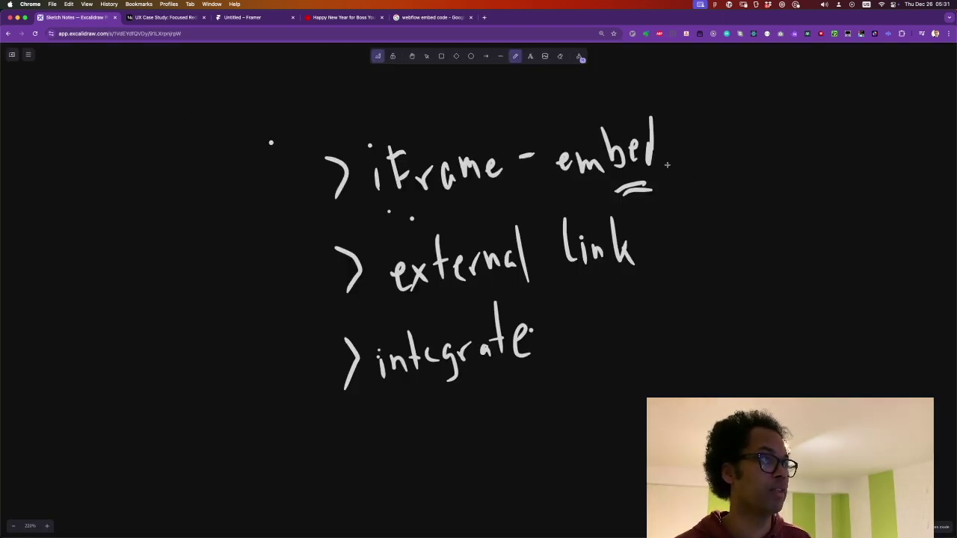
click(703, 141)
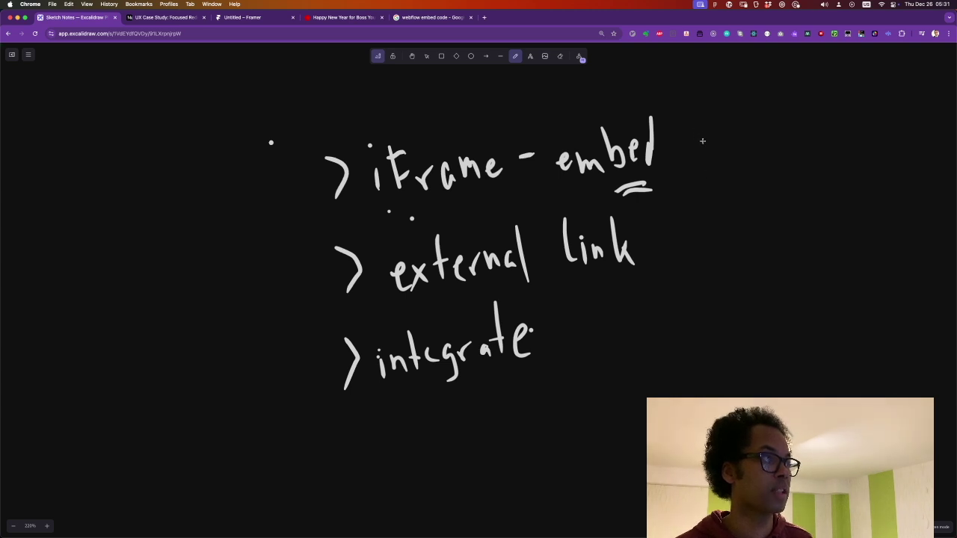
drag(700, 133, 719, 102)
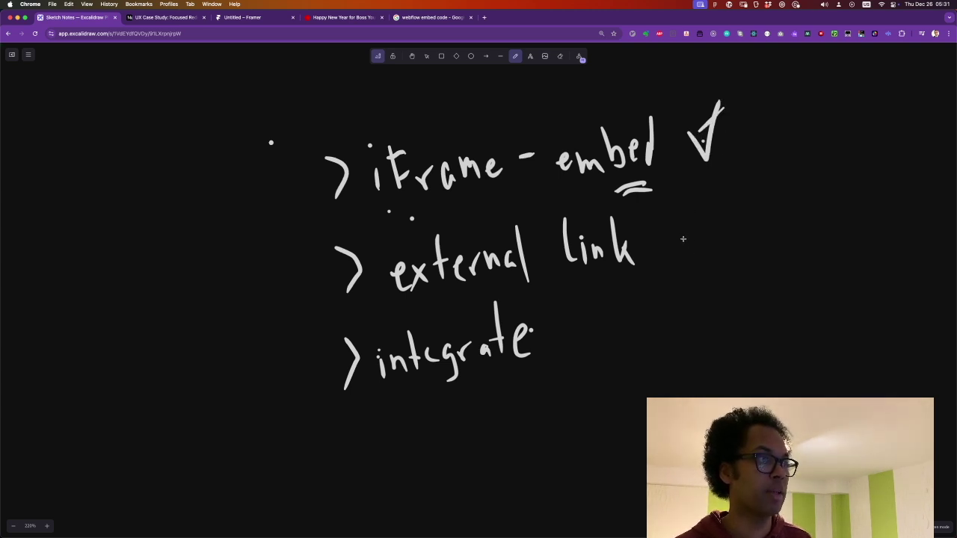
mouse_move(676, 232)
mouse_down()
mouse_move(691, 260)
mouse_move(708, 197)
mouse_up()
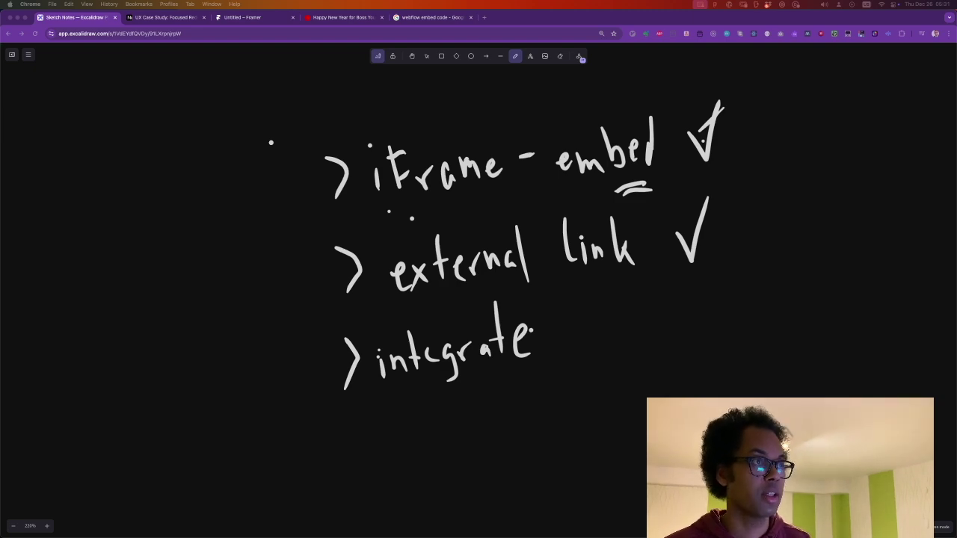
Step: Switch to Figma and examine the imported Medium article frames at their different widths
key(super+Tab)
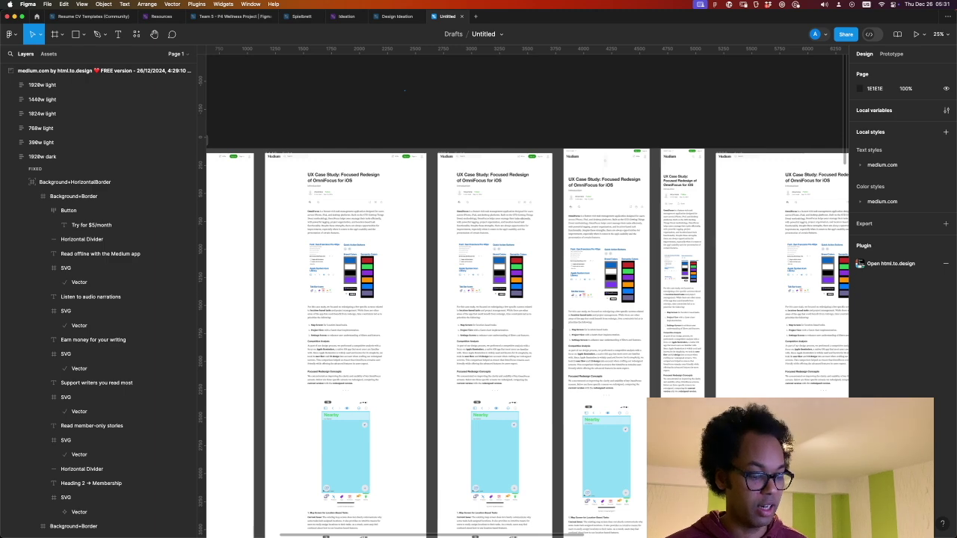
scroll(404, 91, down, 3)
drag(406, 89, 508, 224)
click(317, 170)
scroll(316, 170, up, 5)
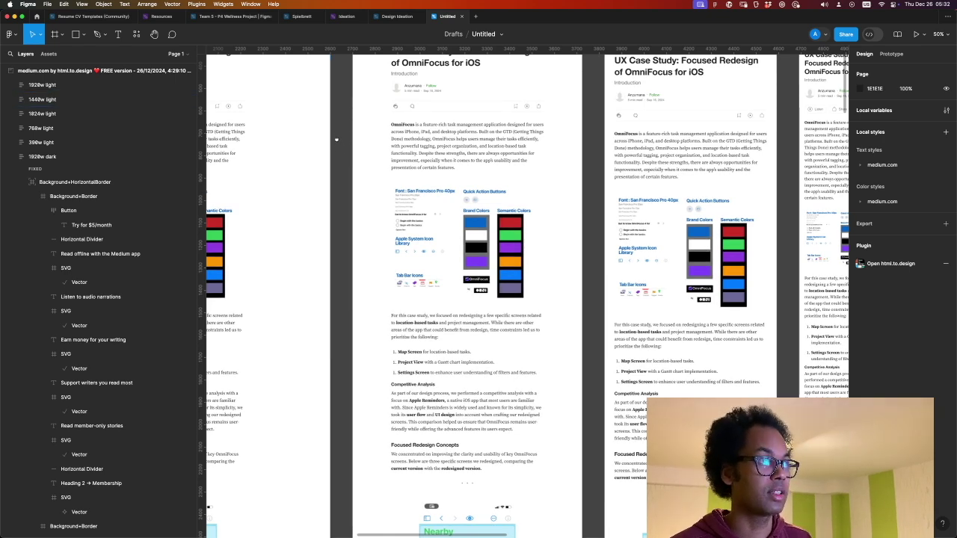
scroll(337, 144, up, 3)
scroll(452, 93, right, 2)
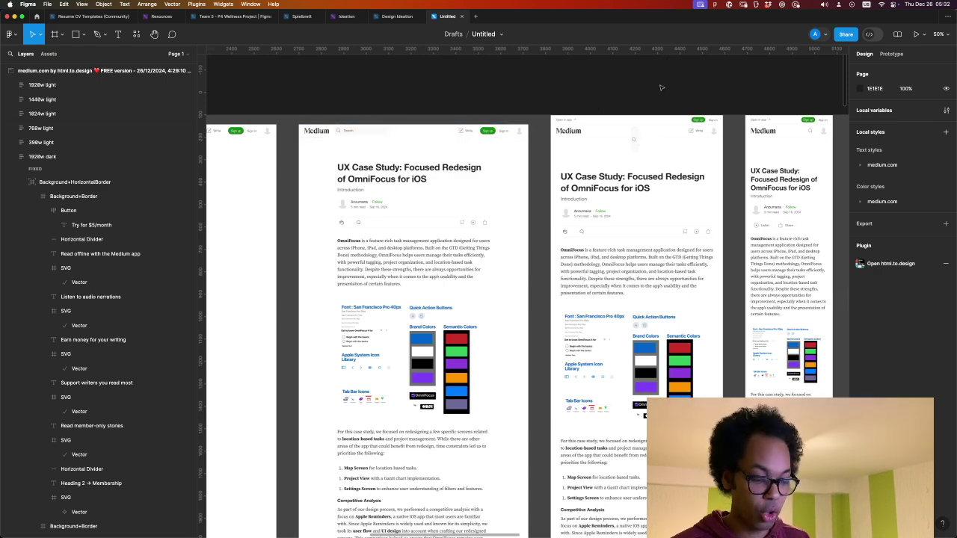
scroll(665, 88, right, 3)
scroll(570, 95, right, 10)
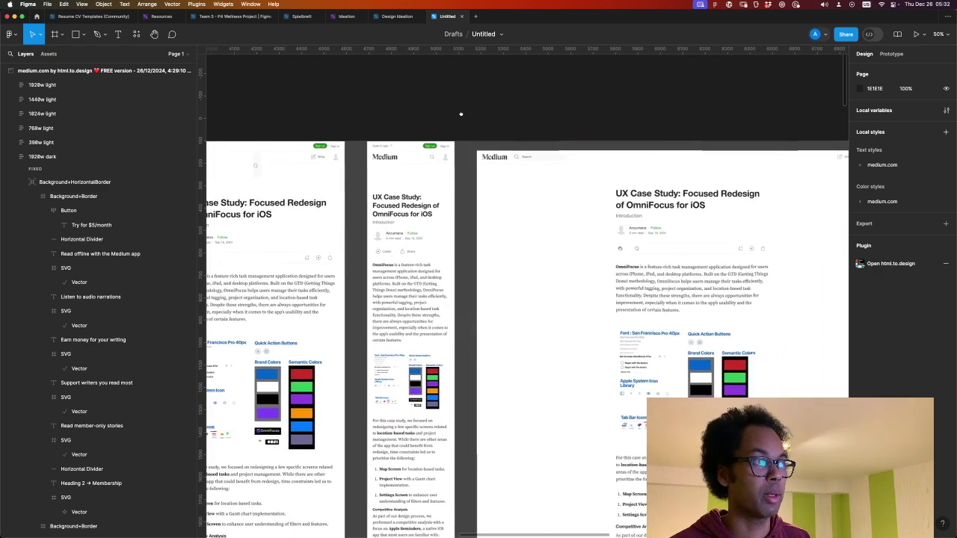
scroll(395, 116, down, 1)
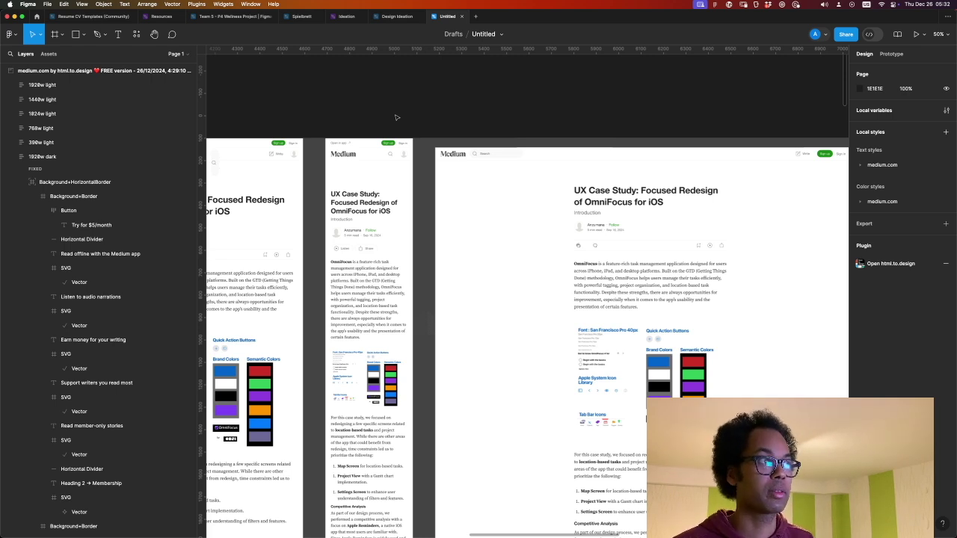
Step: Collapse all the expanded Medium frames in the layer tree, from 390w light through 390w dark, and clear the selection
click(342, 142)
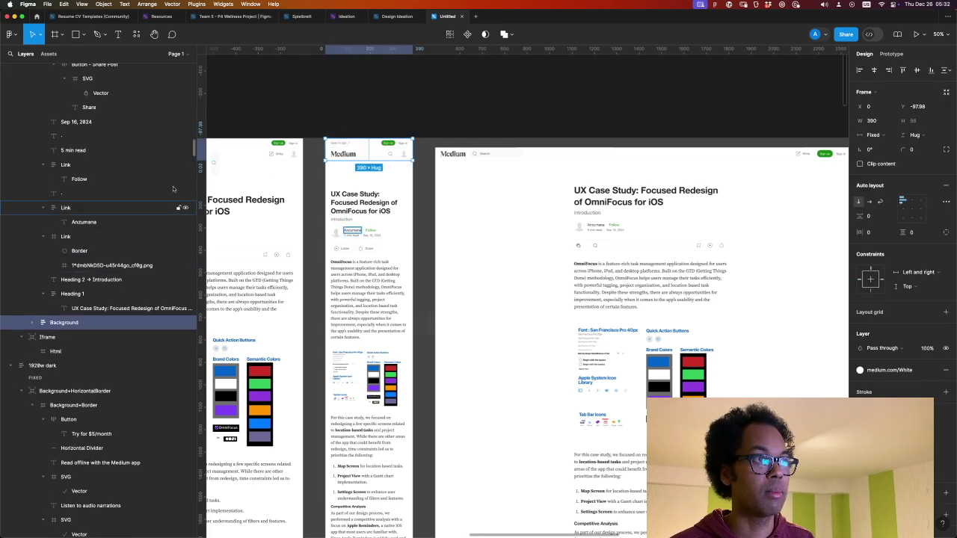
drag(191, 147, 187, 62)
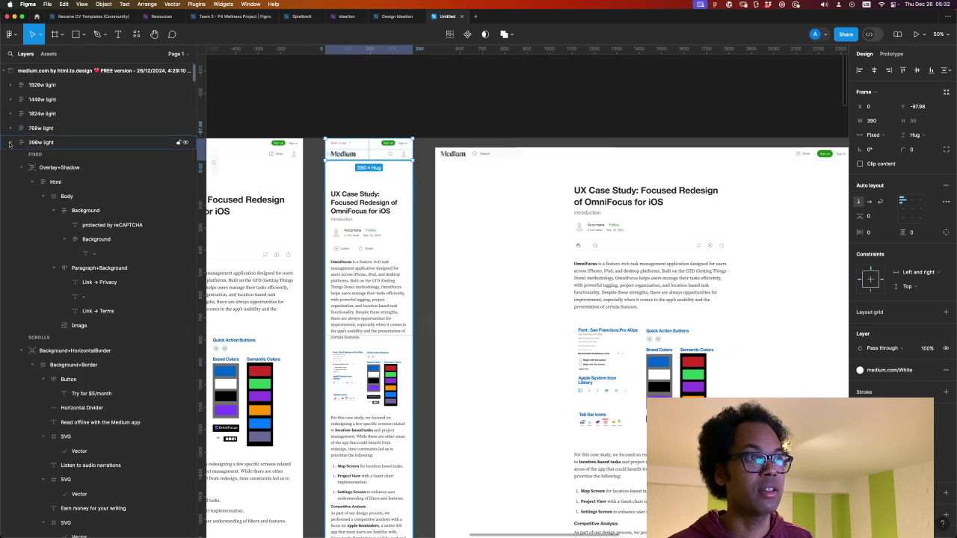
click(13, 158)
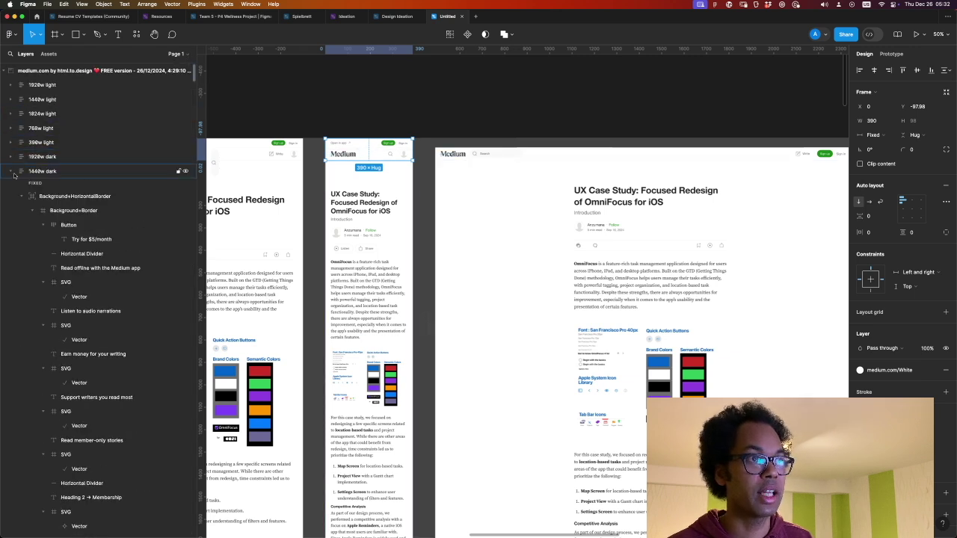
click(12, 185)
click(11, 200)
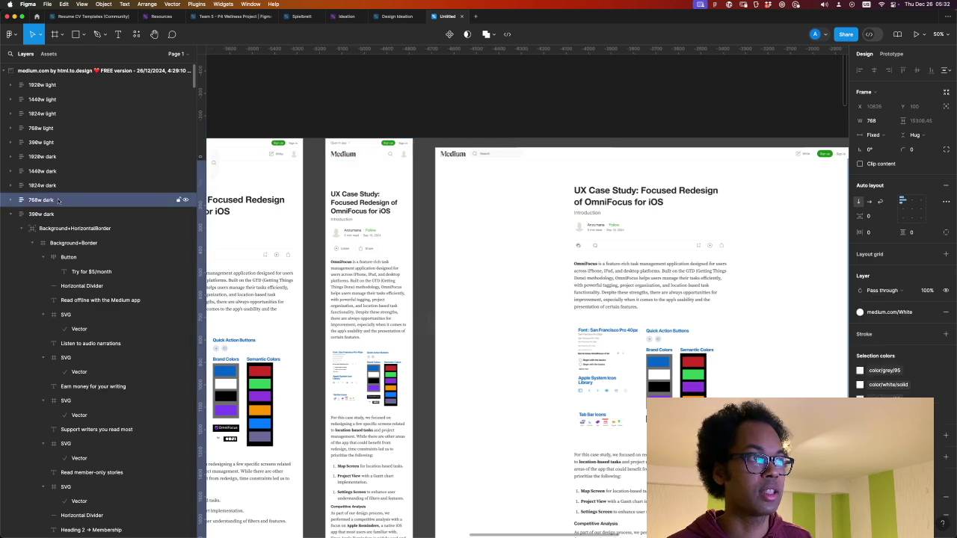
click(44, 214)
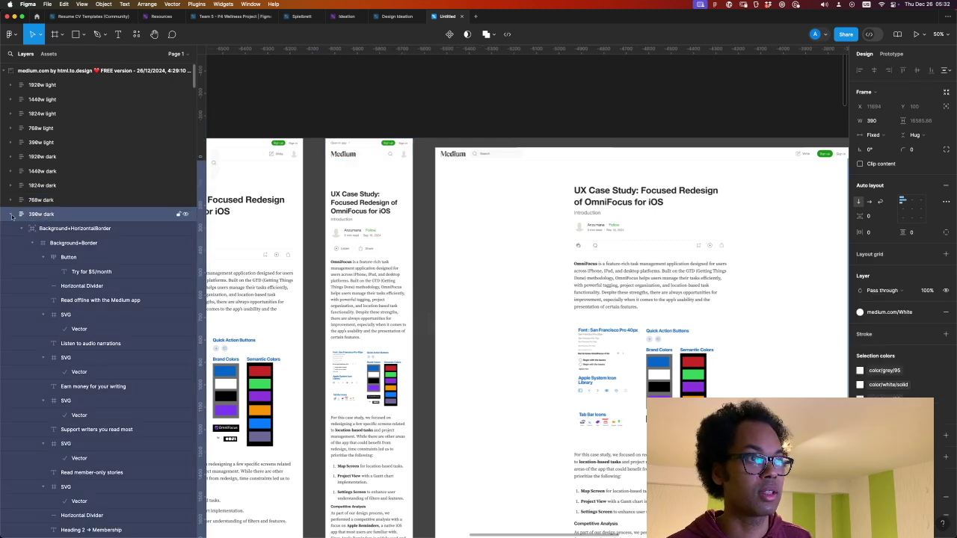
click(12, 215)
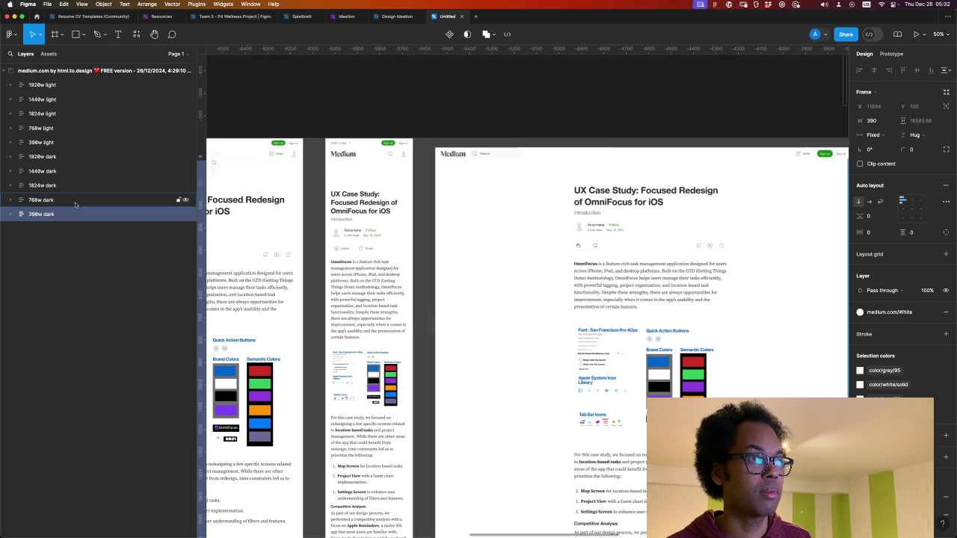
click(367, 127)
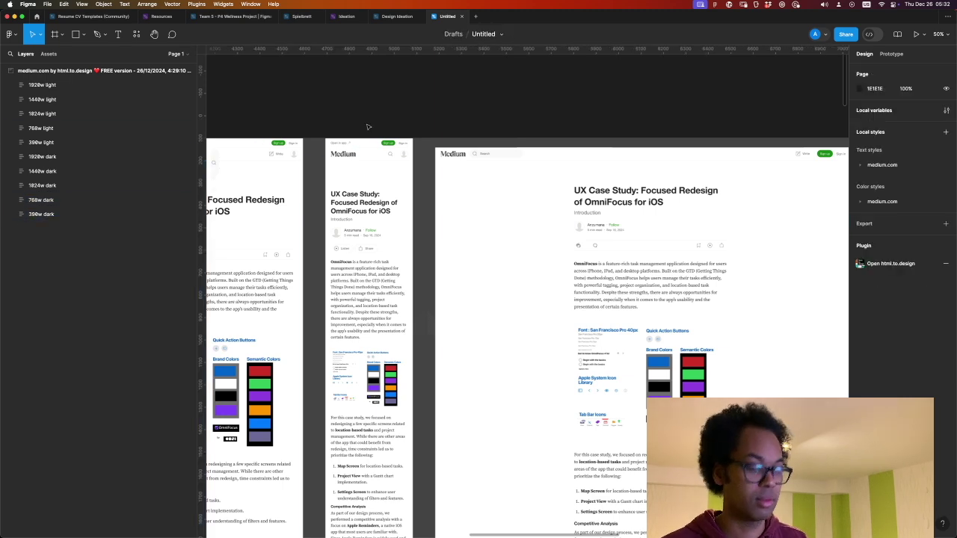
Step: Select the 390w dark frame and run the Figma to HTML with Framer plugin on it
scroll(367, 127, down, 5)
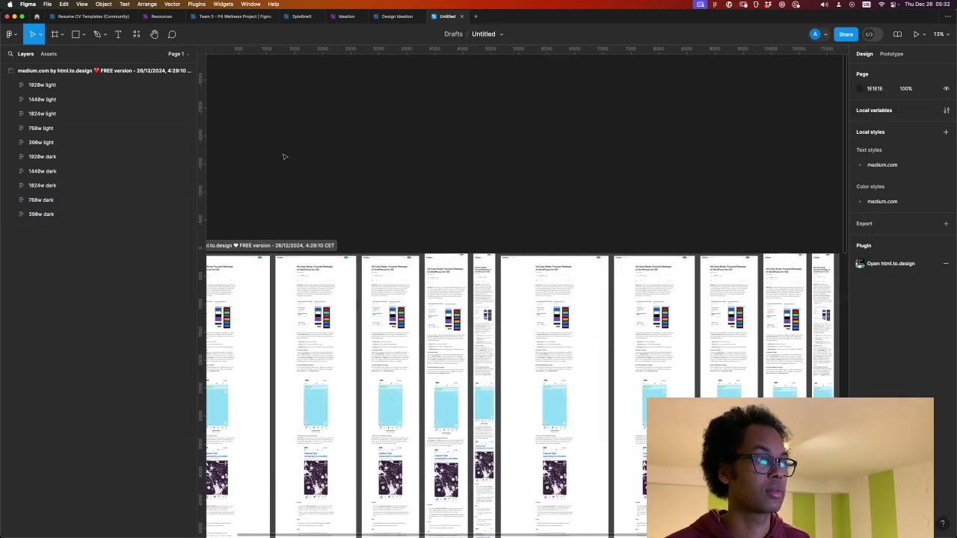
click(51, 200)
click(46, 214)
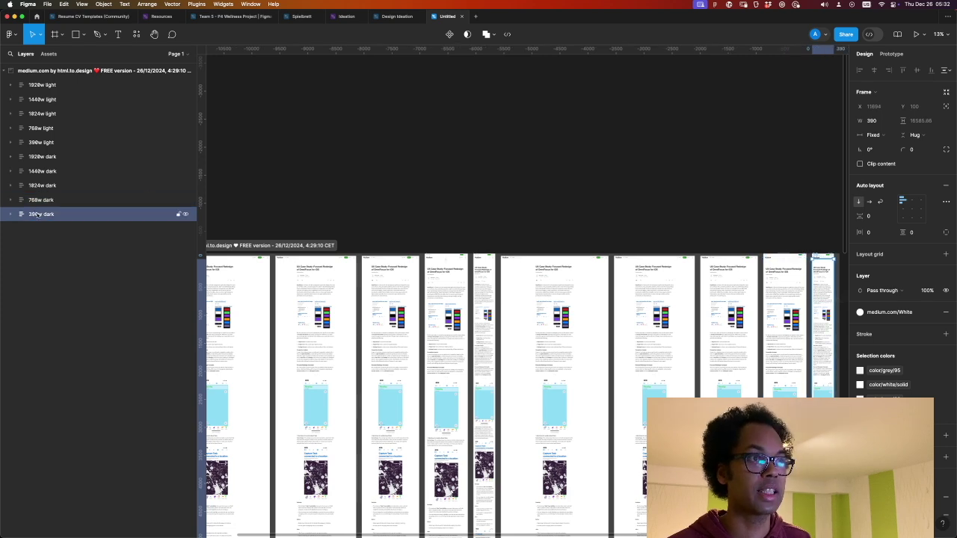
right_click(37, 215)
click(32, 217)
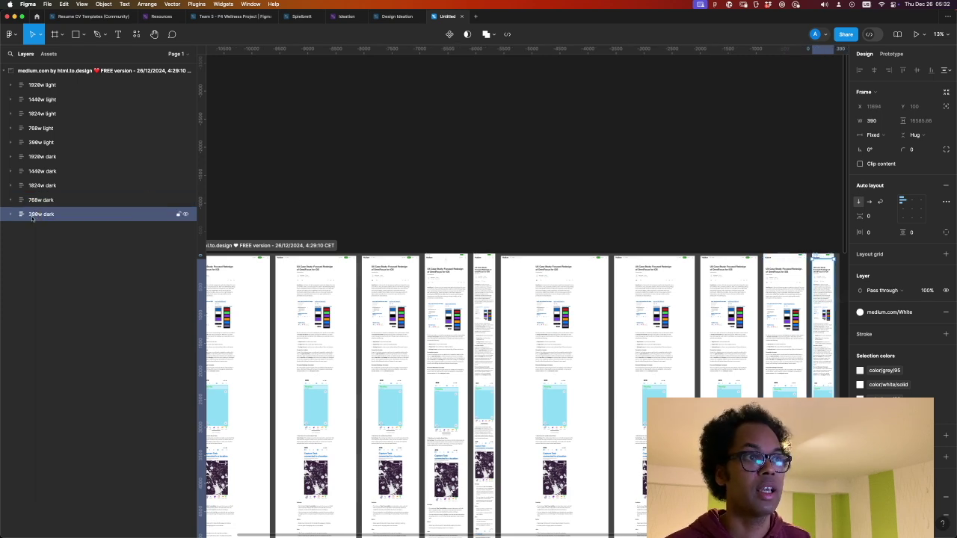
right_click(31, 217)
click(24, 215)
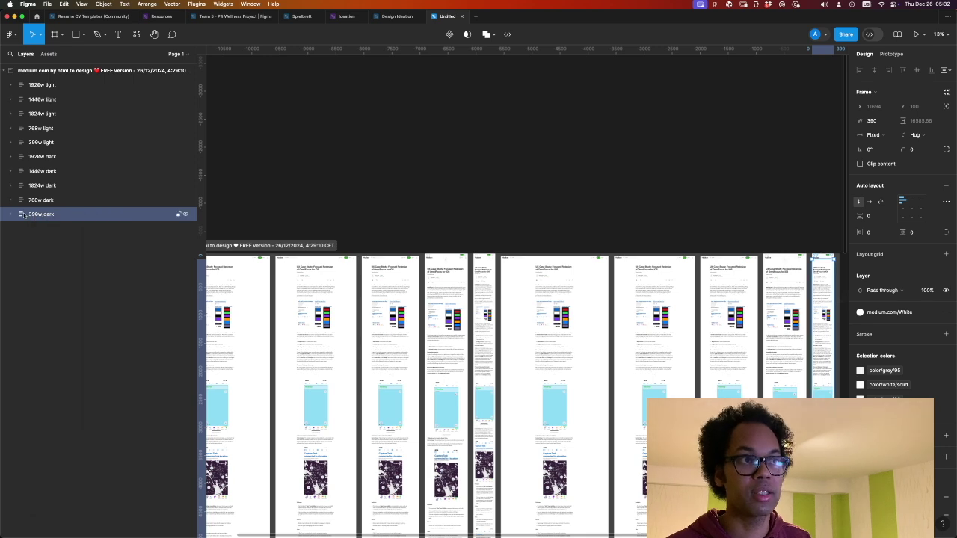
click(136, 35)
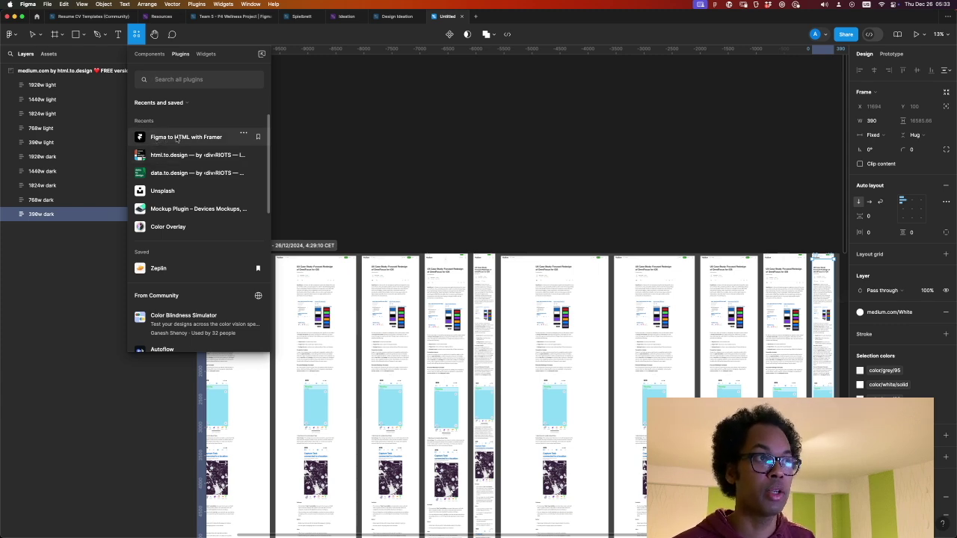
click(176, 139)
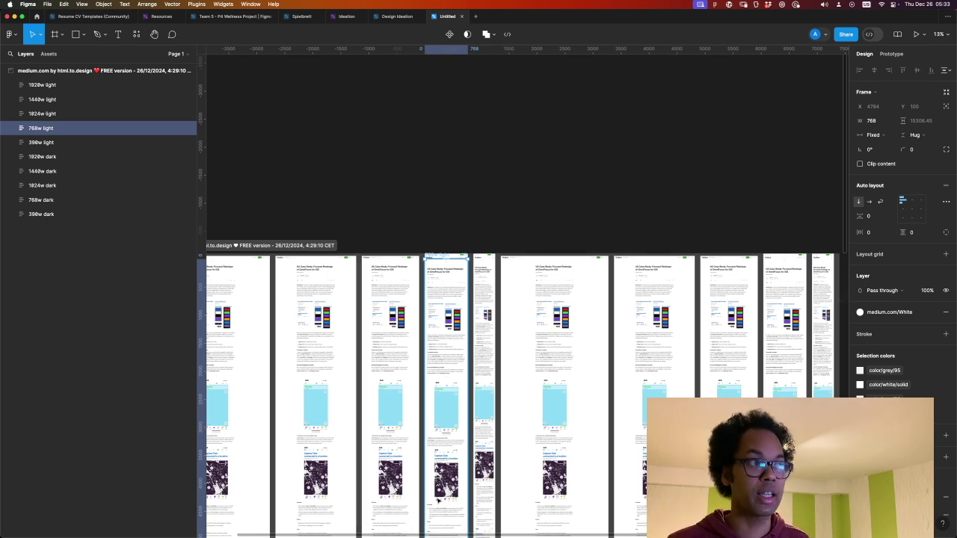
drag(511, 19, 510, 209)
click(190, 65)
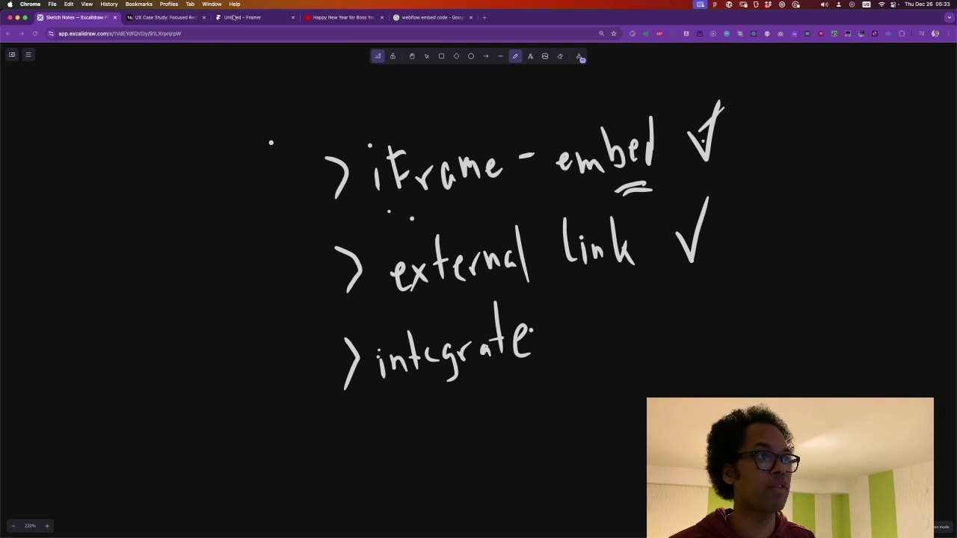
Step: Switch to the Framer project, leave the preview and add a new page named /integration
click(250, 18)
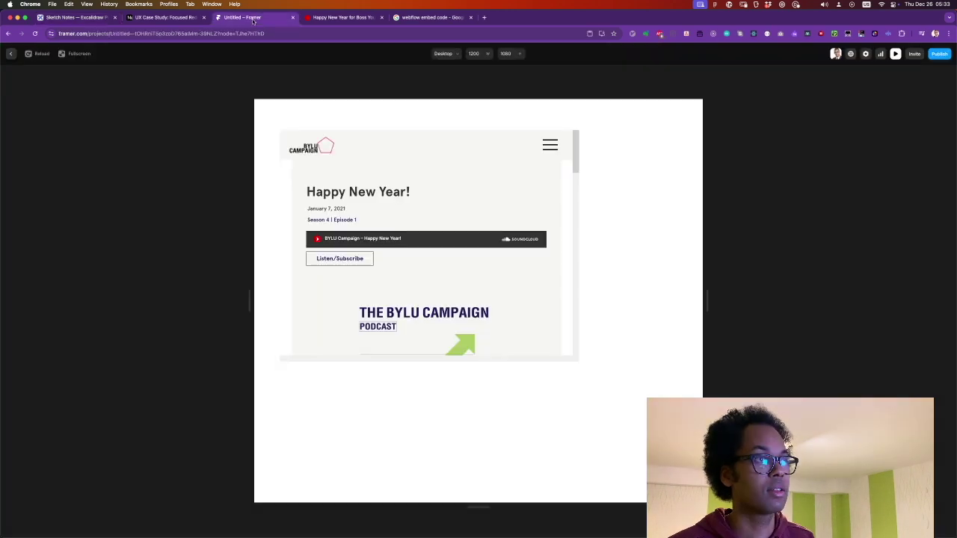
click(11, 54)
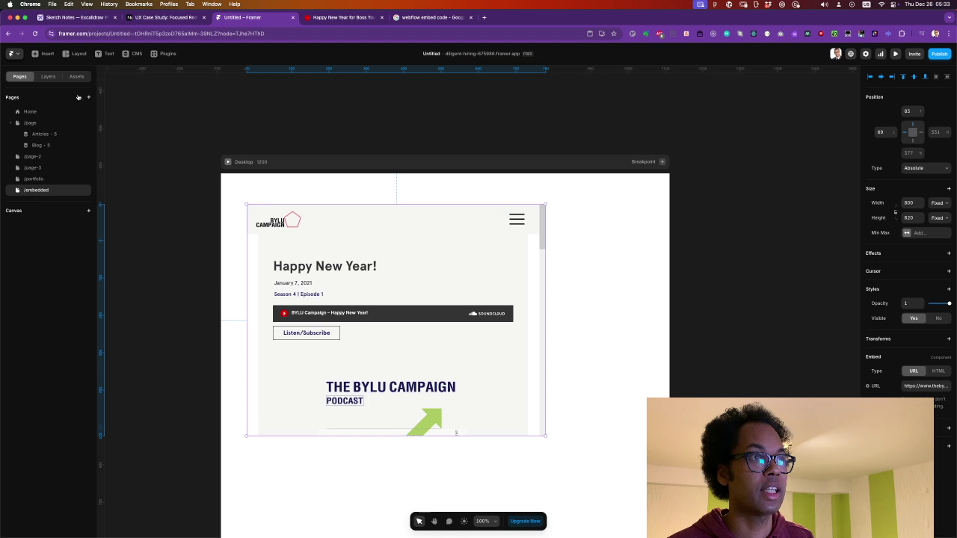
click(89, 100)
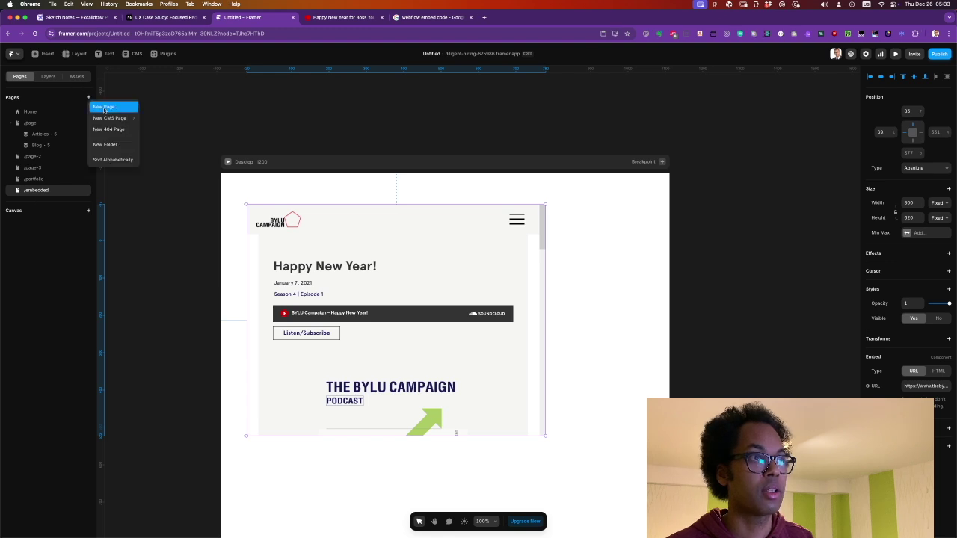
click(105, 104)
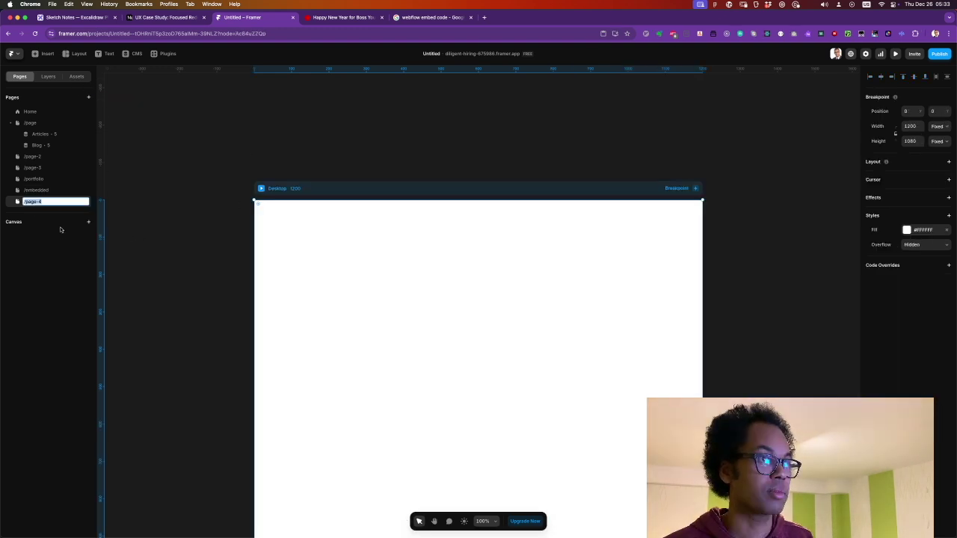
click(49, 212)
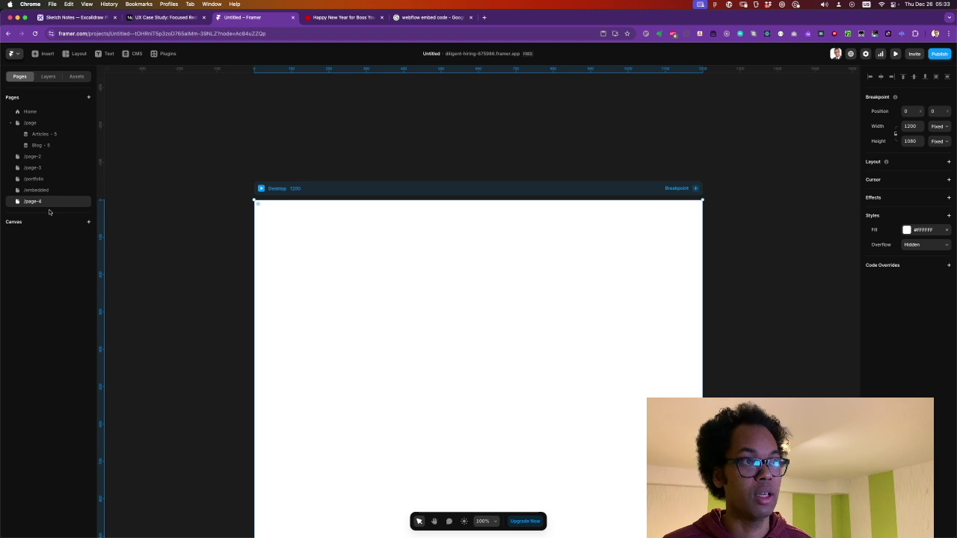
double_click(48, 203)
text(/)
text(integration)
key(Return)
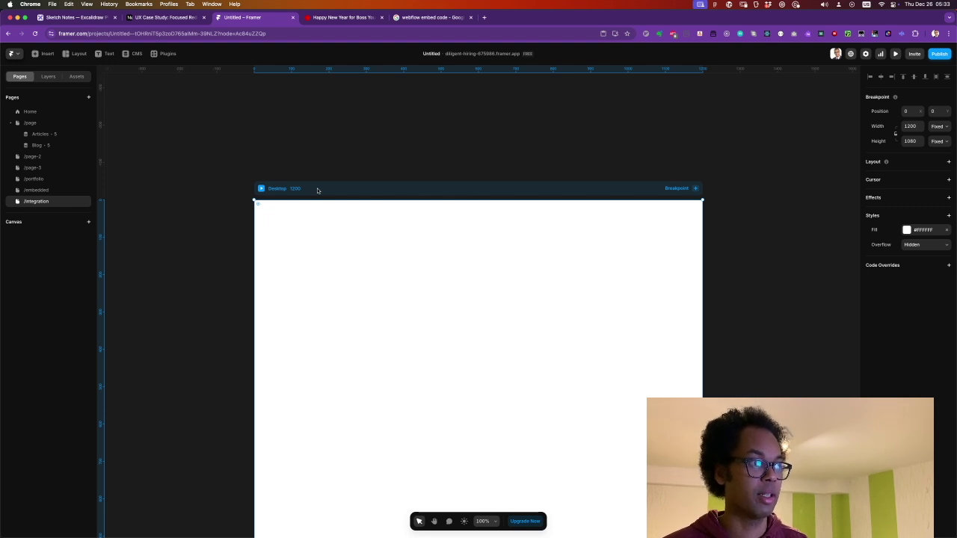
Step: Paste the 390-wide Medium frame from Figma into the Desktop breakpoint and move the breakpoint to about X -640, Y -598
drag(316, 191, 319, 224)
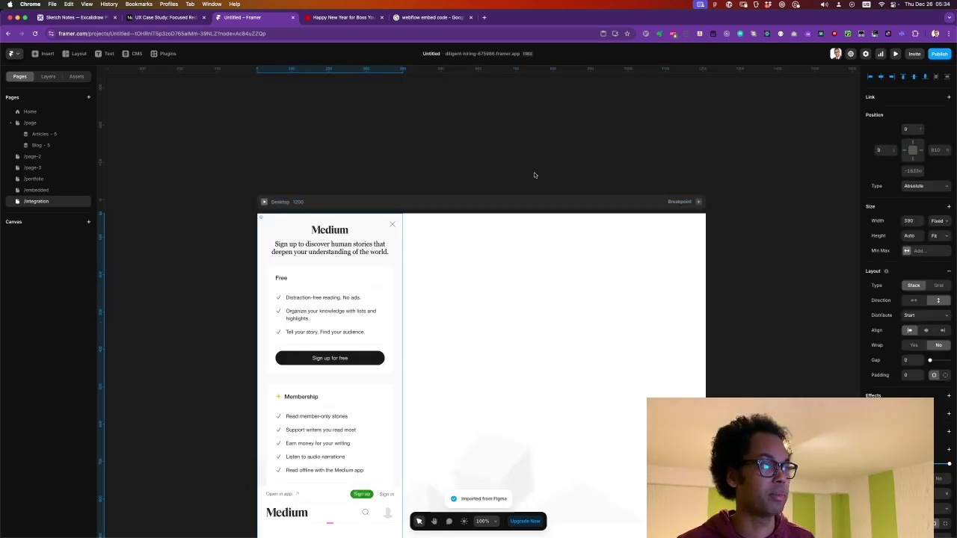
key(Escape)
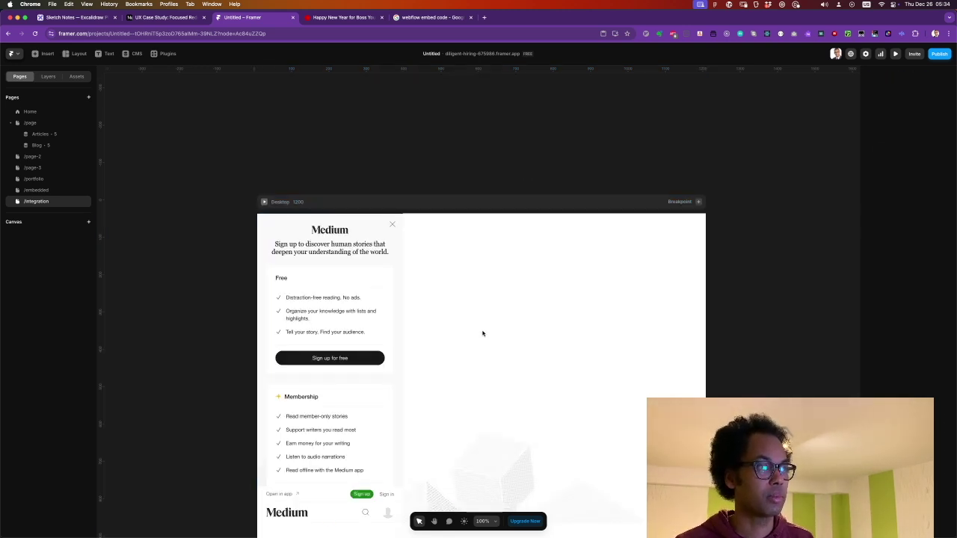
key(super+minus)
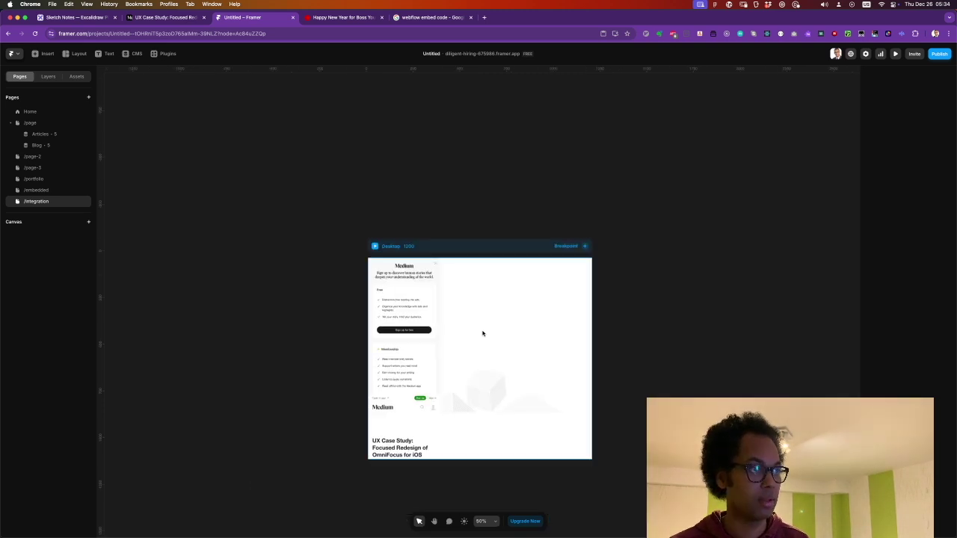
drag(453, 273, 325, 153)
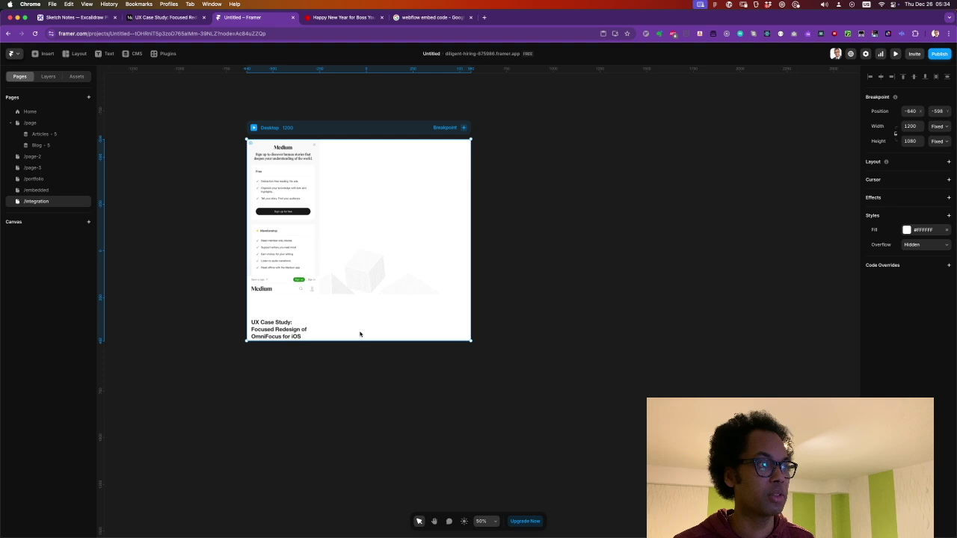
Step: Extend the Desktop breakpoint's height to about 2067 and select the Medium sign-up panel in the pasted article
drag(395, 341, 382, 526)
scroll(328, 364, down, 3)
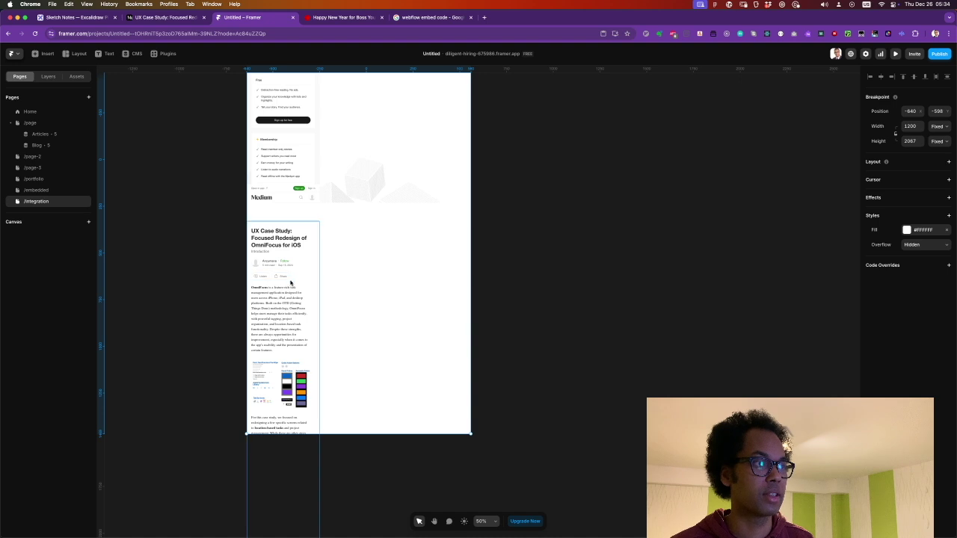
scroll(291, 279, up, 3)
click(274, 116)
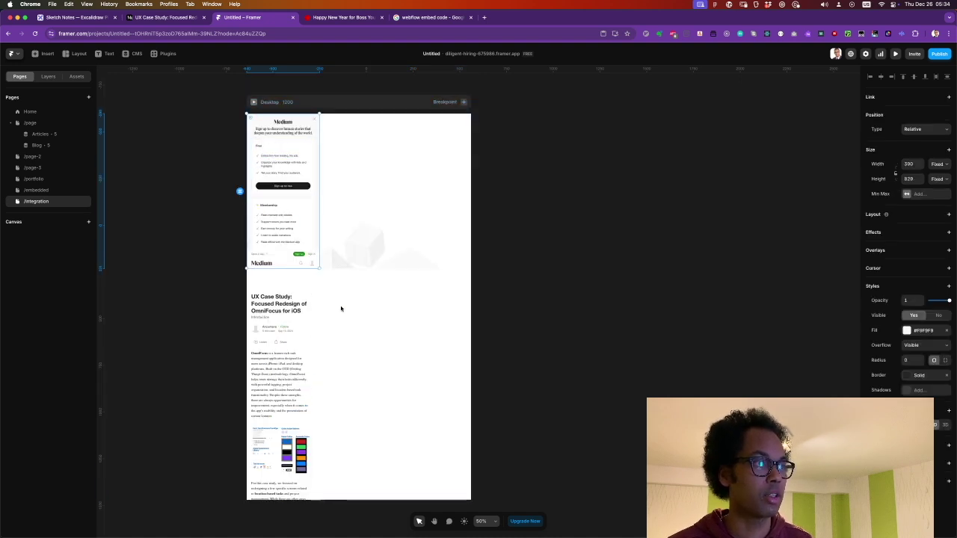
Step: Extend the Desktop breakpoint's height to about 14664 so that it takes in the long pasted article
click(286, 363)
click(284, 293)
mouse_move(283, 291)
mouse_down()
mouse_move(352, 292)
mouse_move(286, 292)
mouse_up()
scroll(315, 426, down, 2)
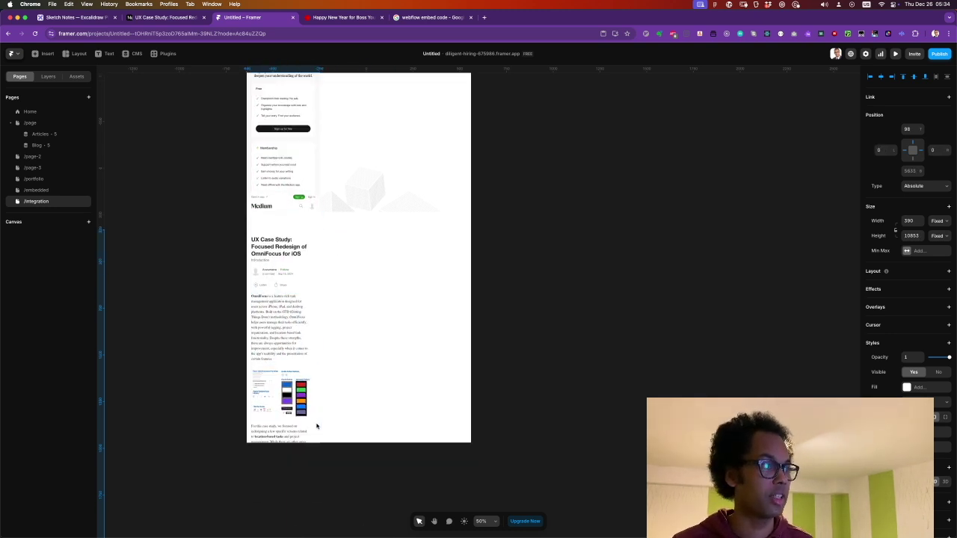
click(393, 445)
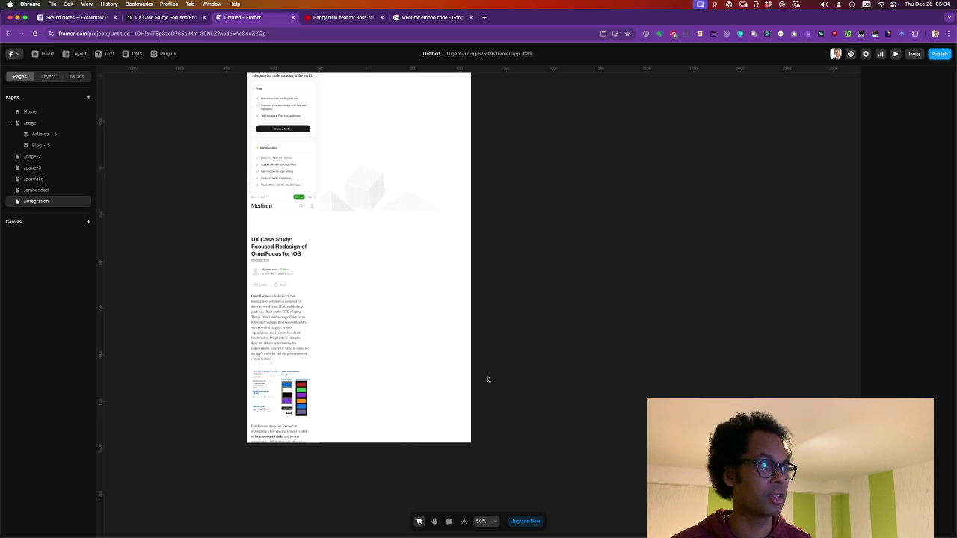
scroll(395, 216, up, 5)
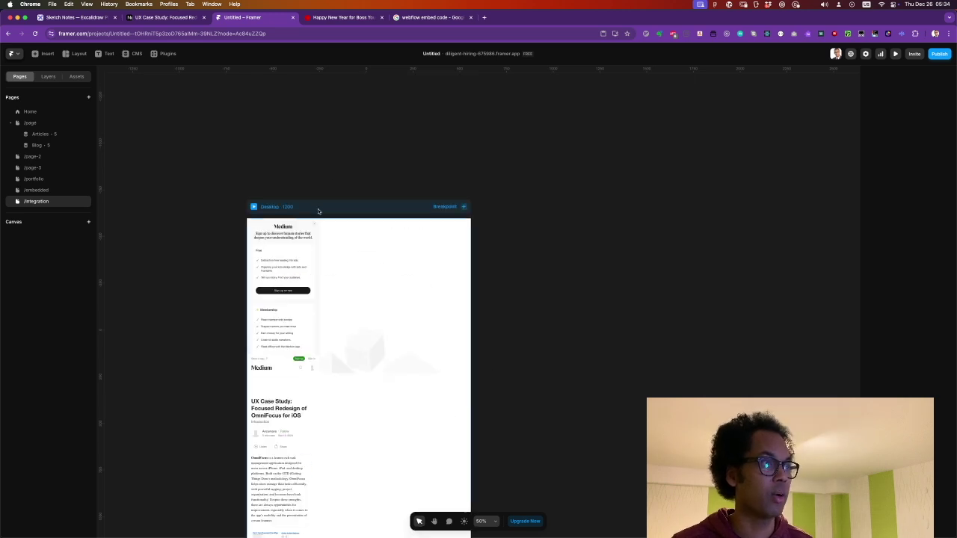
click(312, 208)
scroll(339, 263, down, 7)
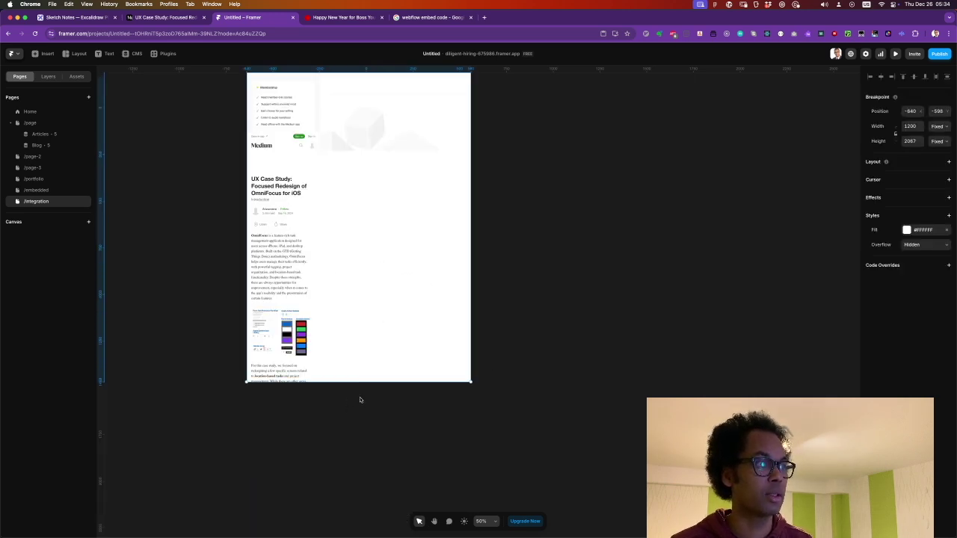
drag(365, 380, 332, 456)
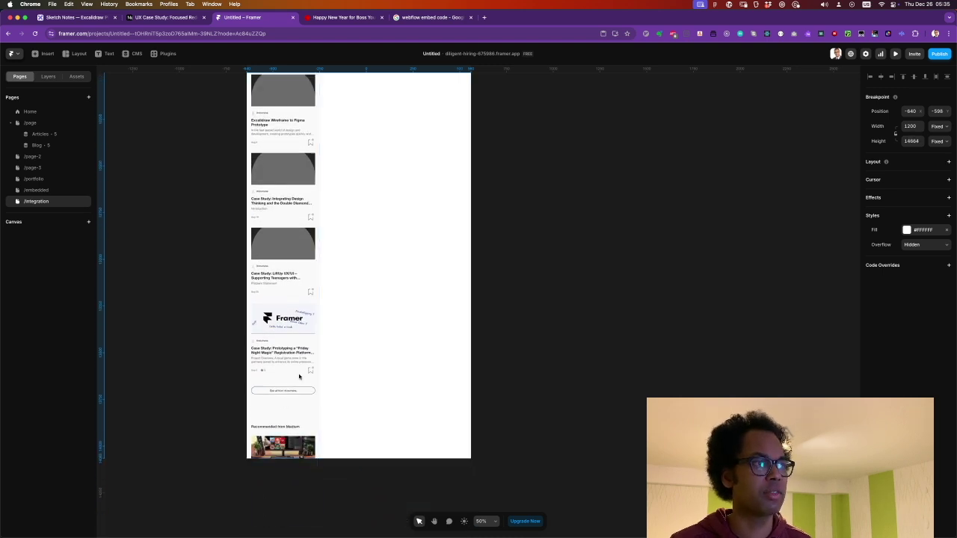
Step: Narrow the Desktop breakpoint's width to 464 and delete the Medium sign-up panel and header above the article title
scroll(342, 354, up, 20)
scroll(353, 352, up, 5)
scroll(354, 353, down, 10)
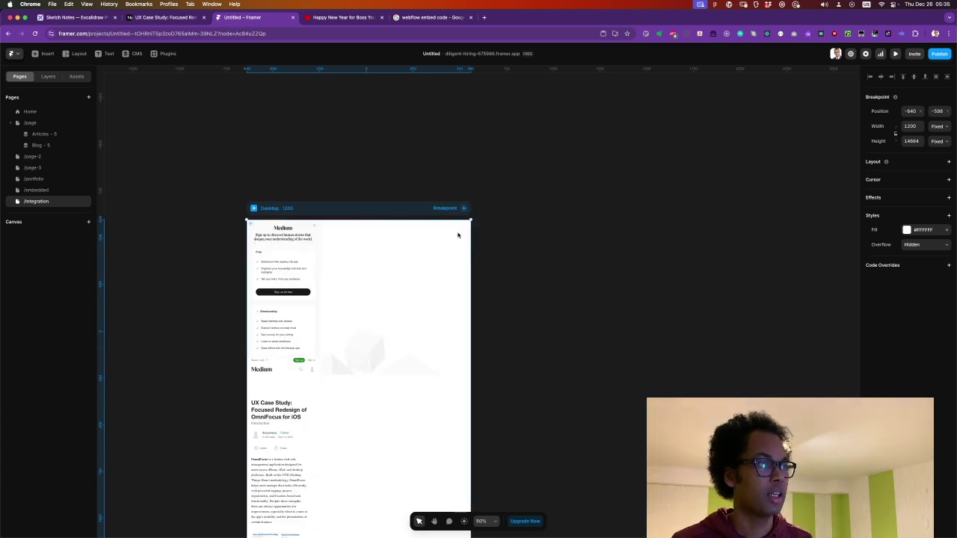
drag(471, 234, 333, 247)
click(397, 247)
click(277, 244)
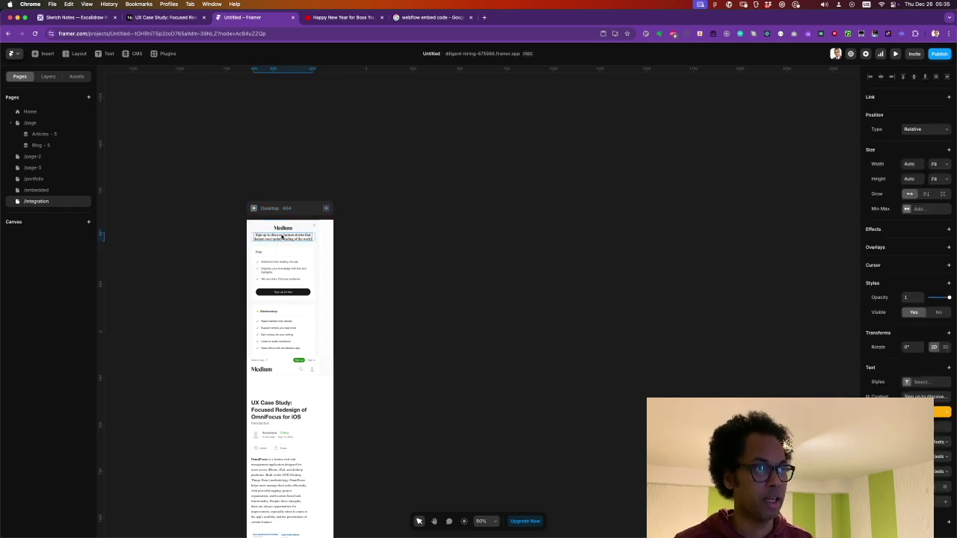
key(BackSpace)
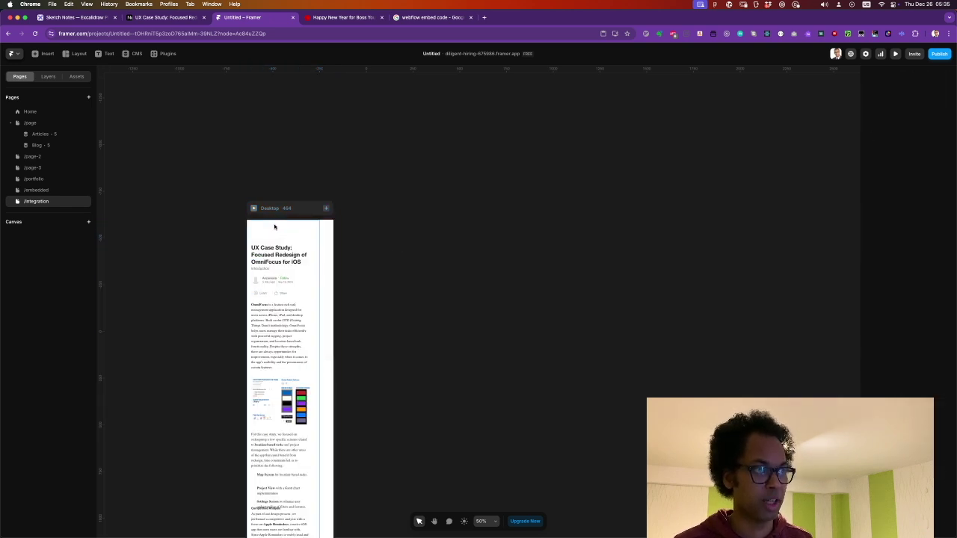
Step: Shift the article within the breakpoint to about 24 from the top and 12 from the left, and move the breakpoint to about X -616, Y -600
click(271, 260)
drag(277, 270, 279, 257)
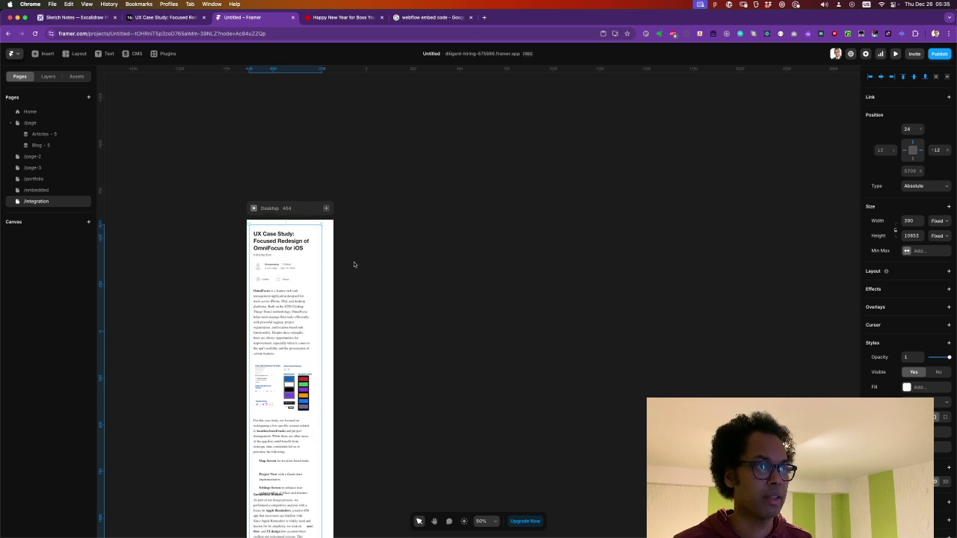
click(406, 252)
click(275, 210)
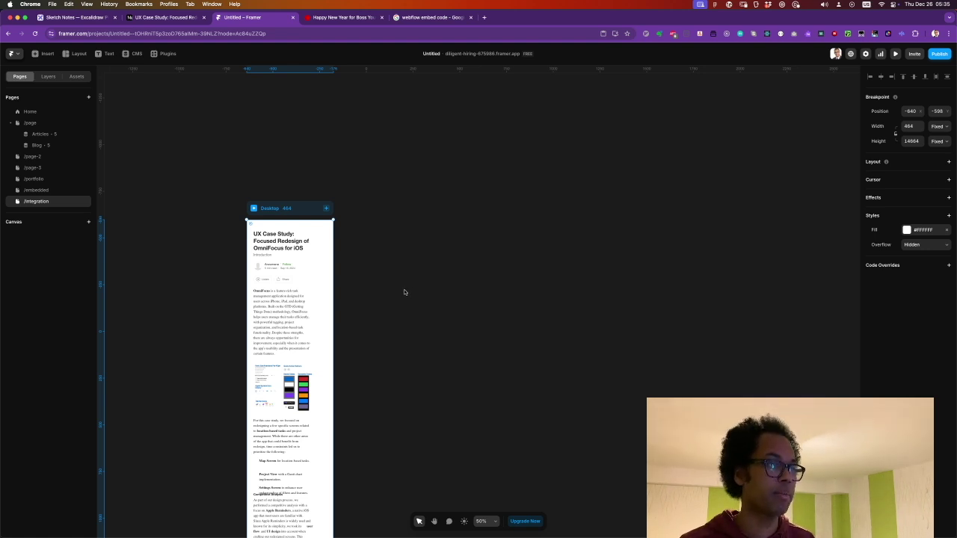
drag(304, 213, 309, 213)
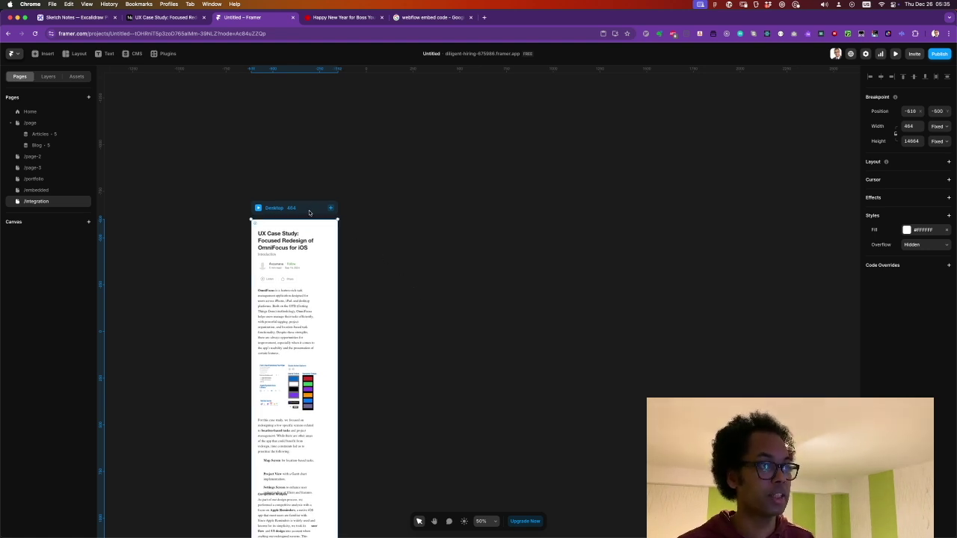
Step: On the Home page, replace the external Medium link of the "Link To UX Case Study" heading with the /integration page
click(27, 112)
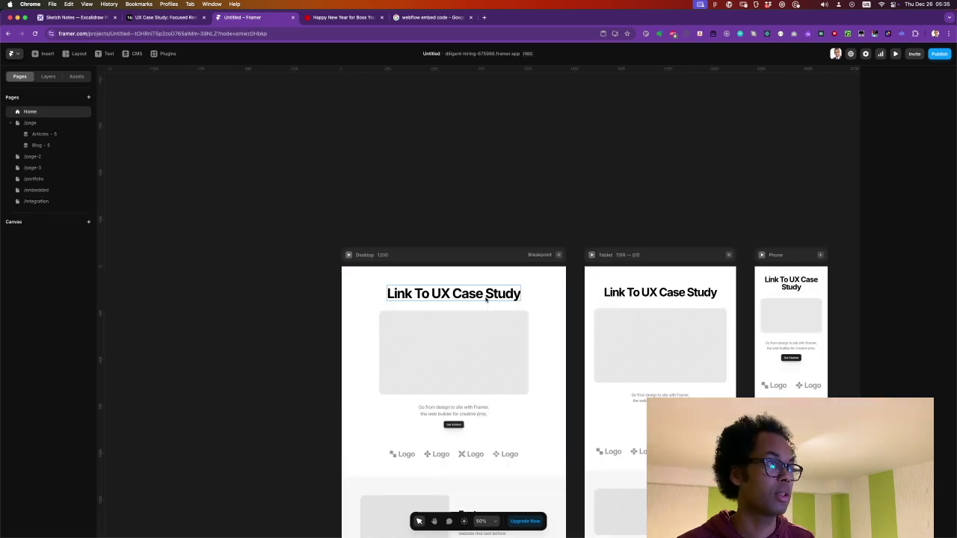
click(485, 297)
click(933, 109)
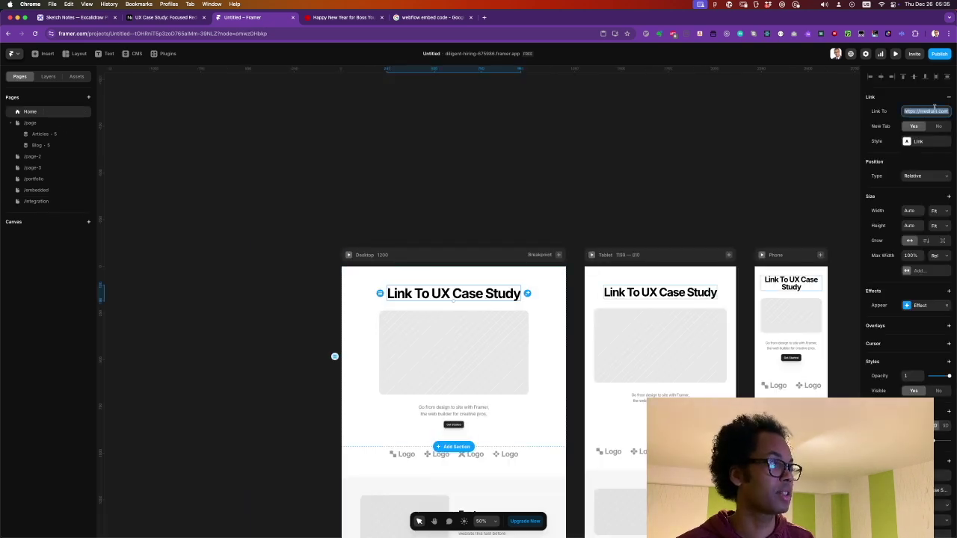
key(BackSpace)
click(926, 110)
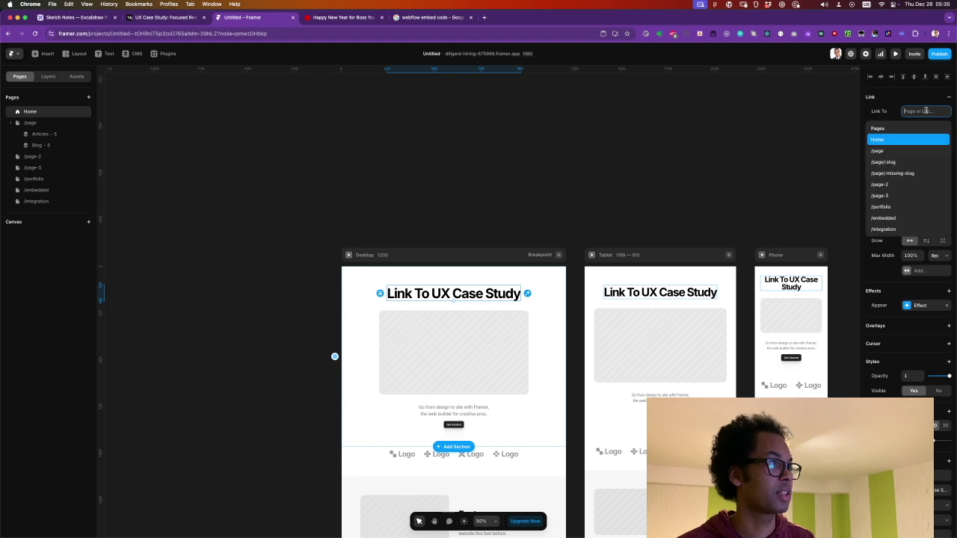
key(Escape)
click(912, 94)
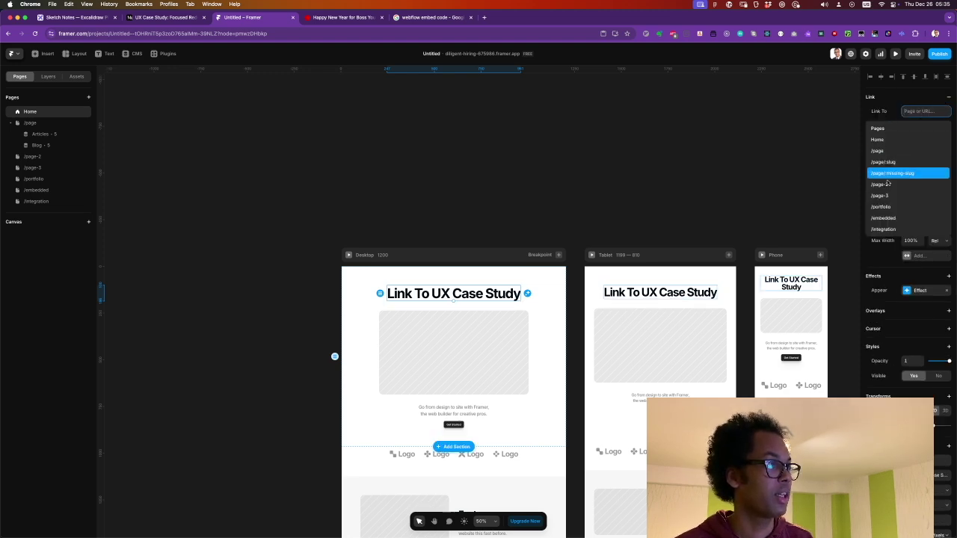
click(882, 227)
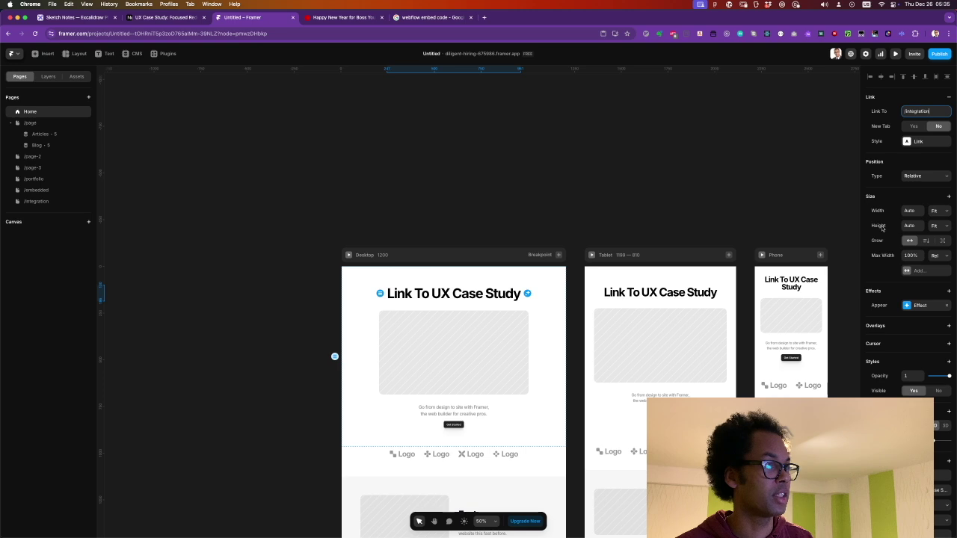
click(652, 185)
Step: Preview the Home page's Phone breakpoint, follow the "Link To UX Case Study" heading, look through the article and leave the preview
click(790, 284)
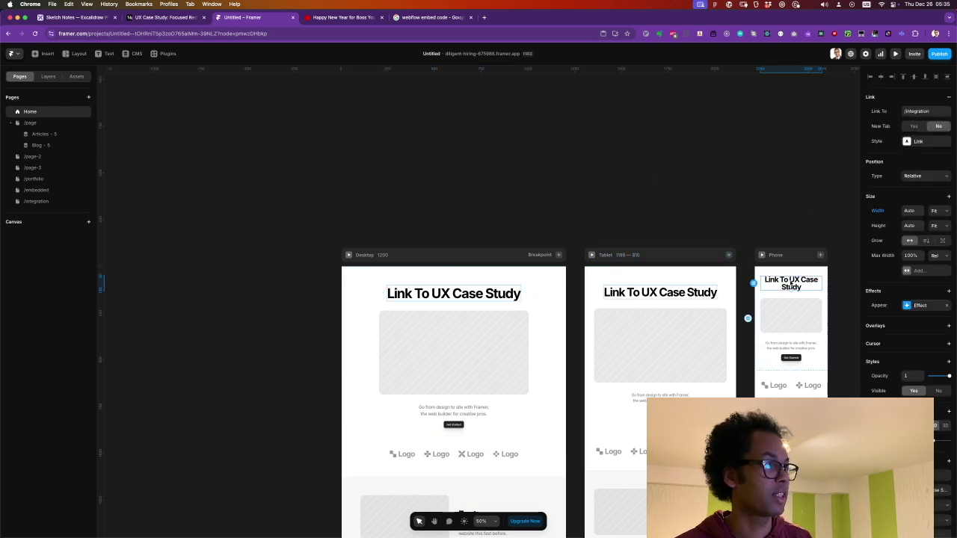
click(787, 256)
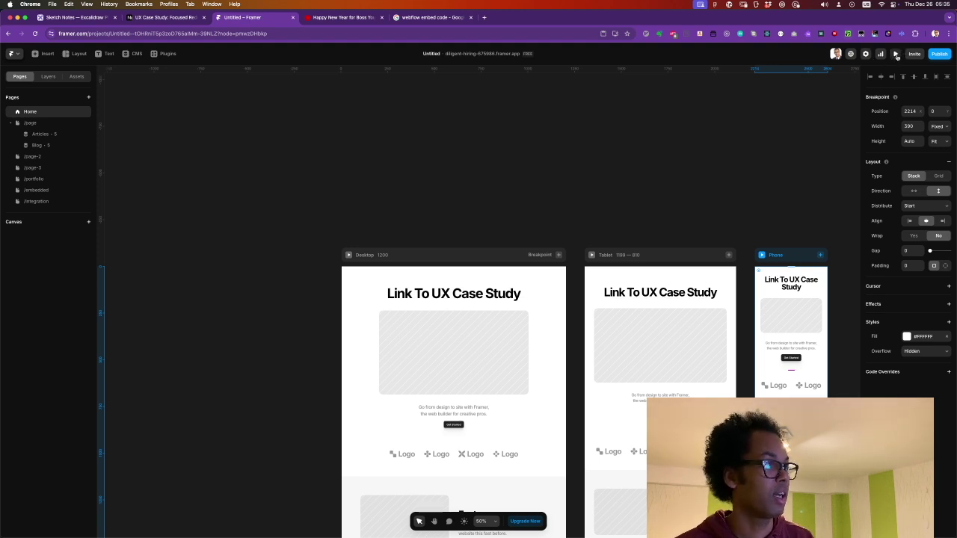
click(894, 54)
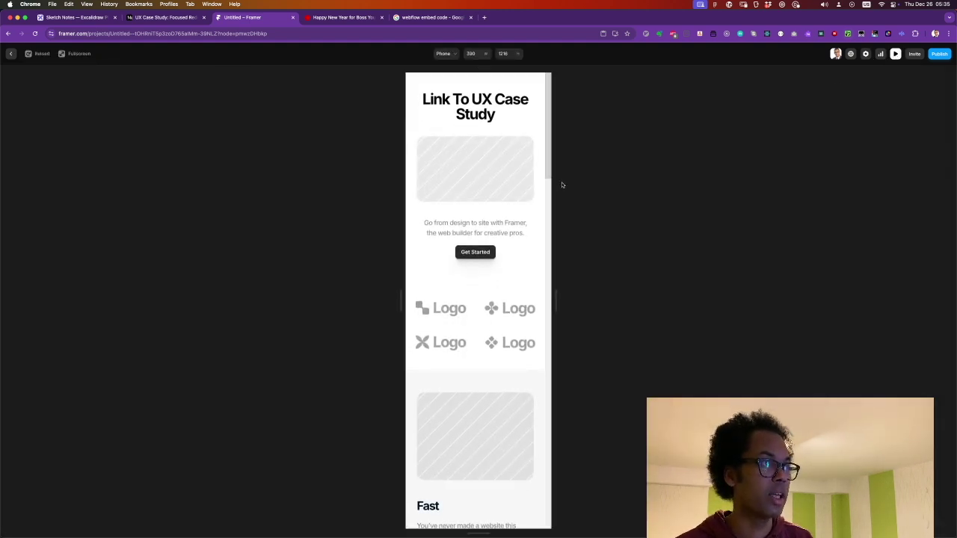
click(478, 107)
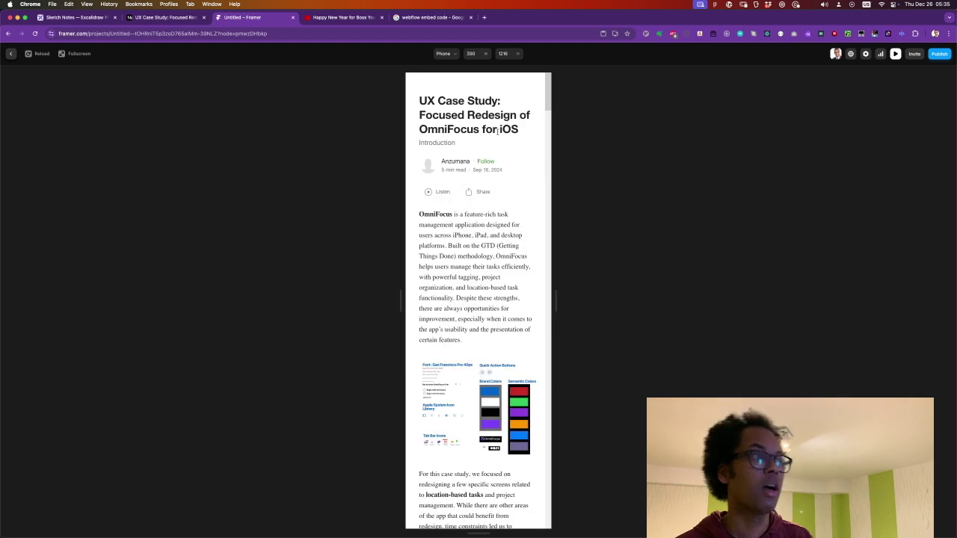
scroll(494, 237, down, 15)
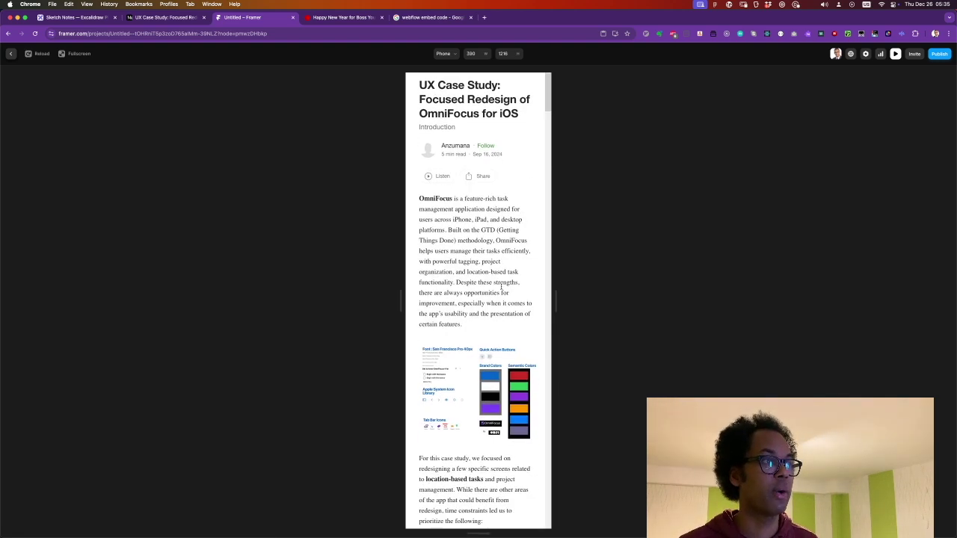
scroll(501, 291, down, 15)
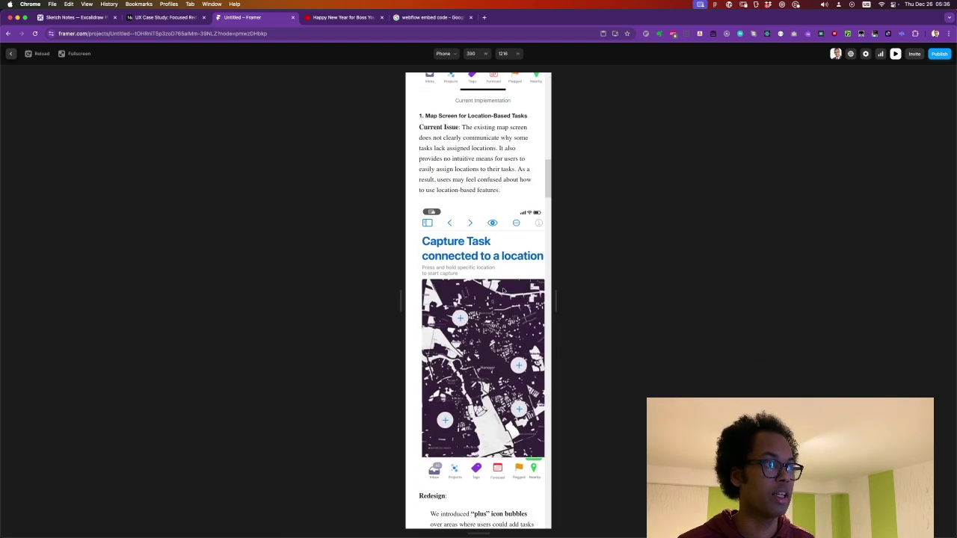
scroll(504, 292, up, 20)
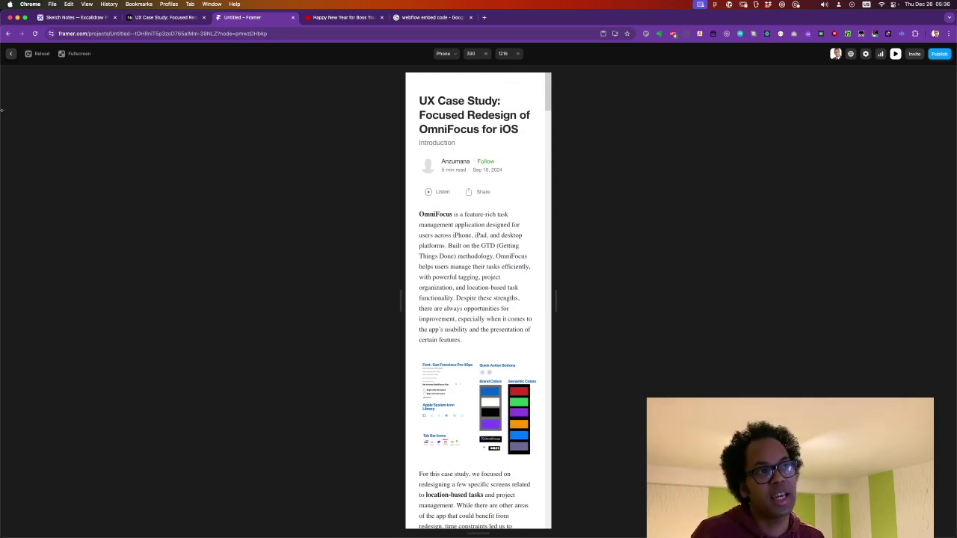
click(9, 54)
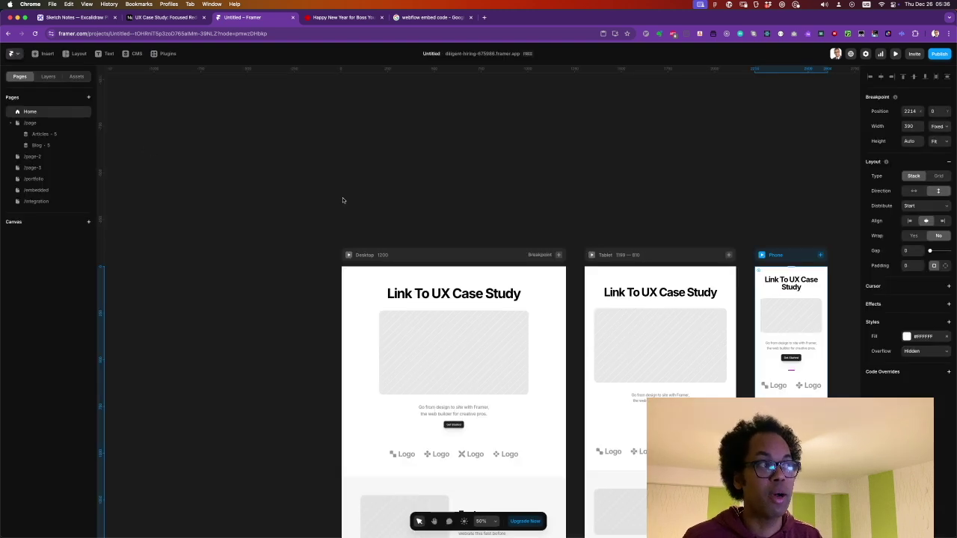
Step: On the /integration page, link the article title "UX Case Study: Focused Redesign of OmniFocus for iOS" to Home
click(38, 201)
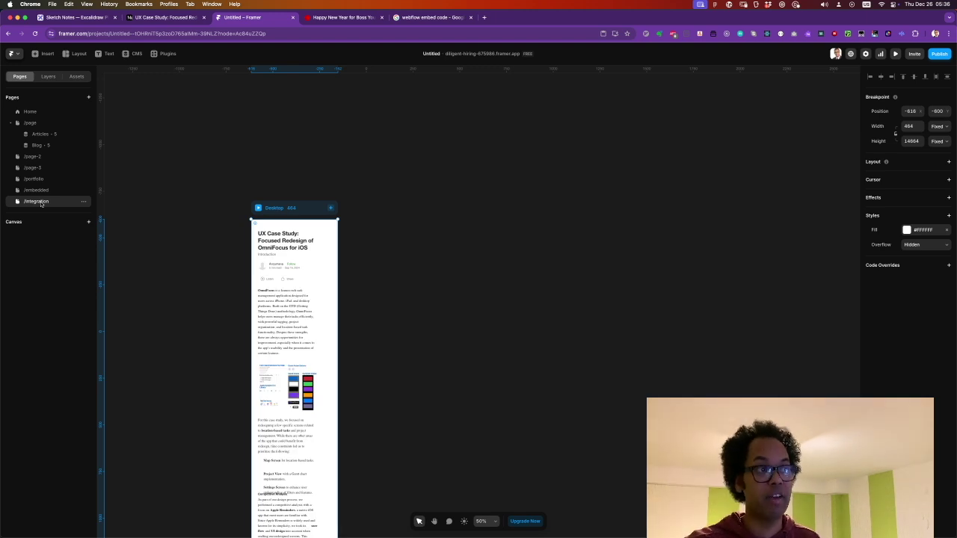
click(276, 238)
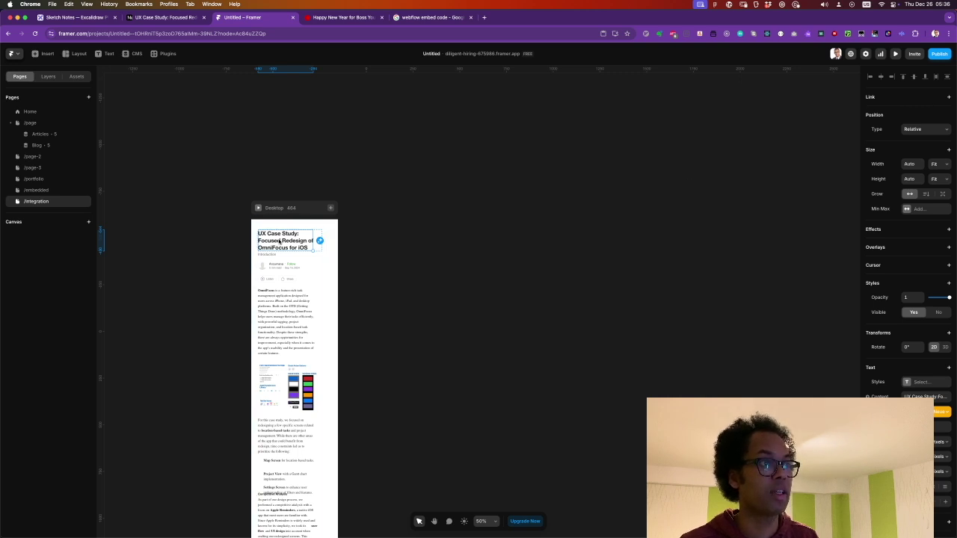
click(949, 98)
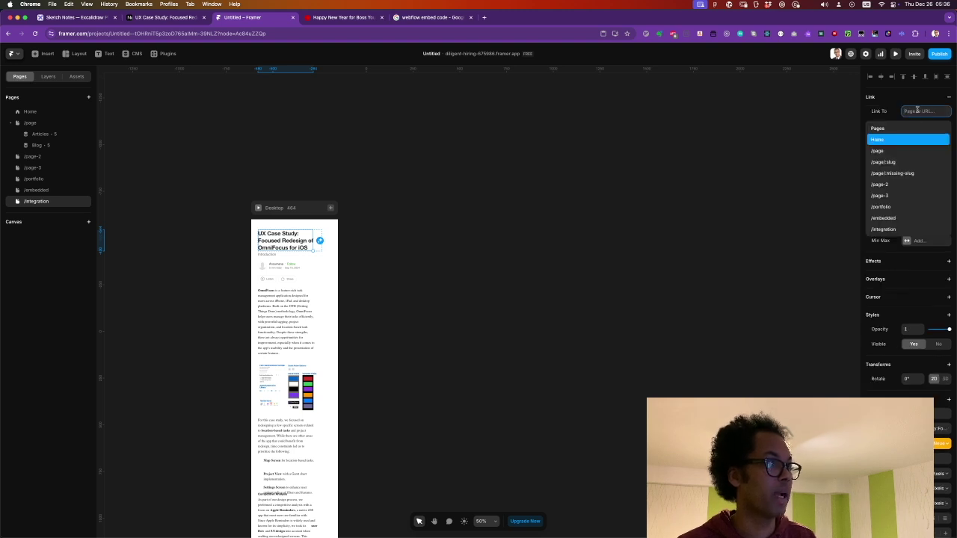
click(880, 140)
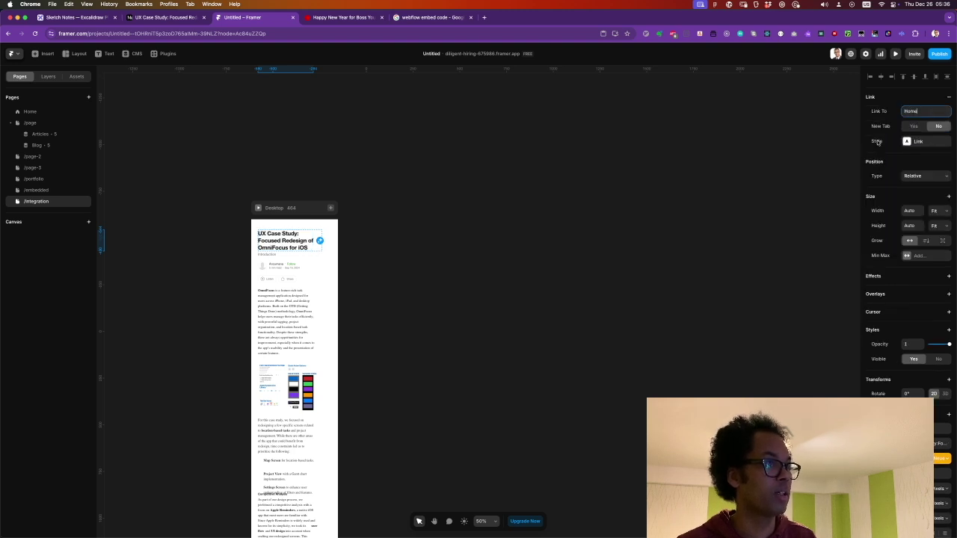
click(707, 175)
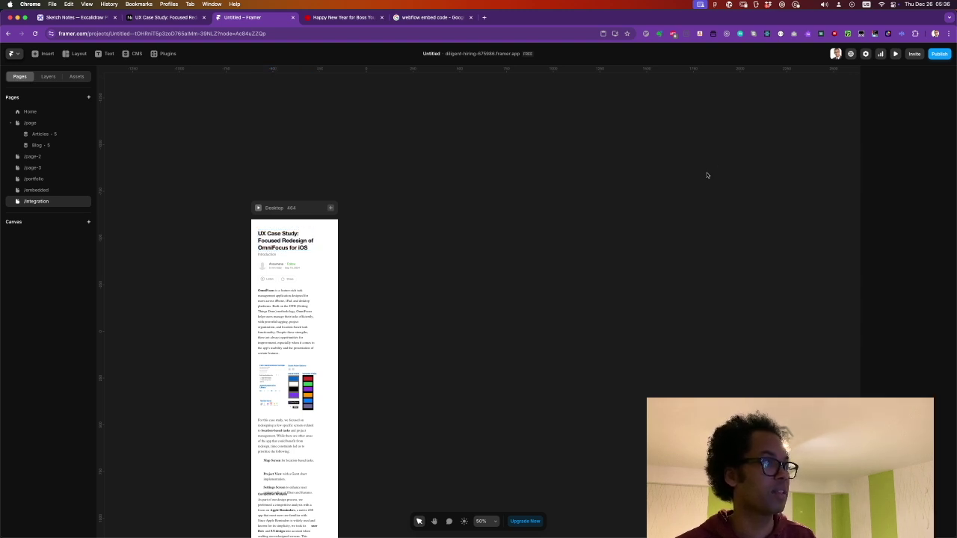
Step: Preview the Home page's Phone breakpoint again and test going from the heading link to the article and back
click(32, 113)
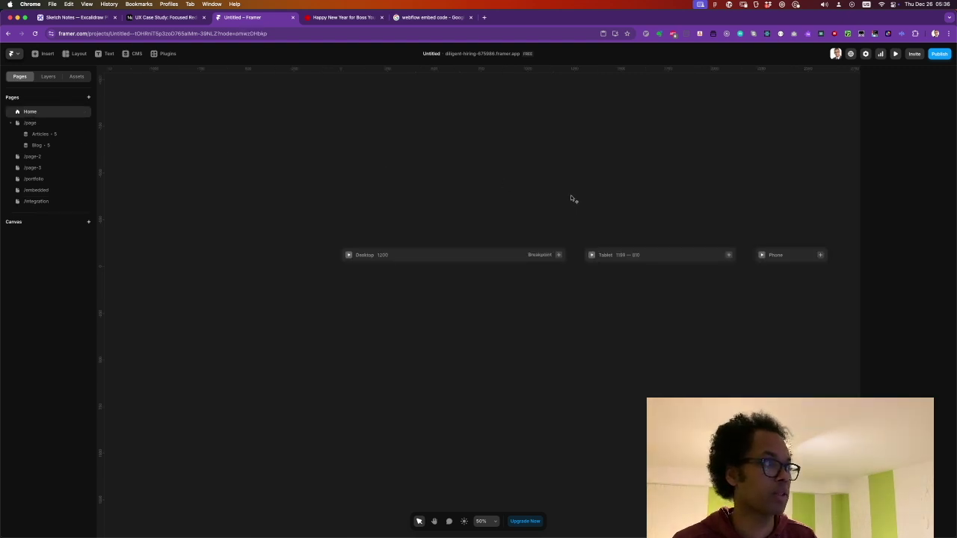
click(790, 260)
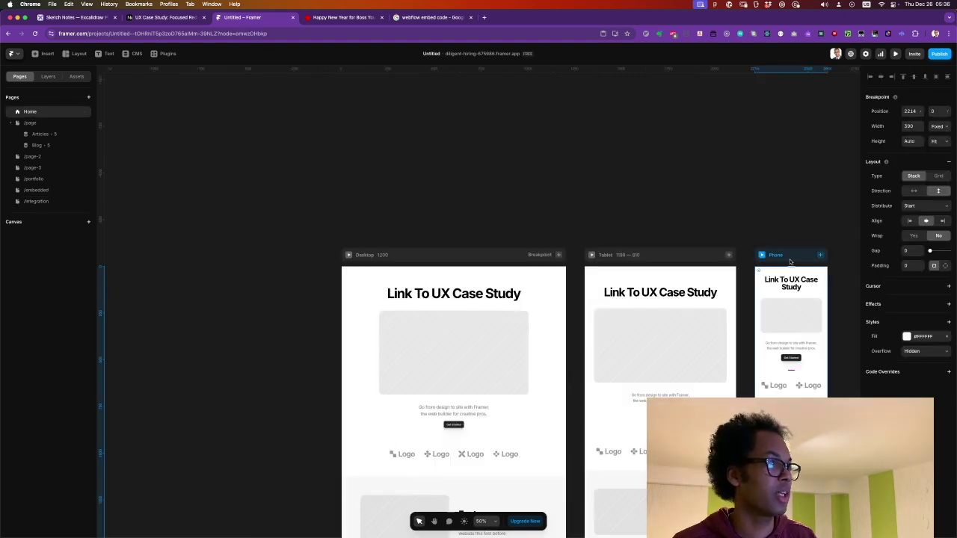
click(895, 53)
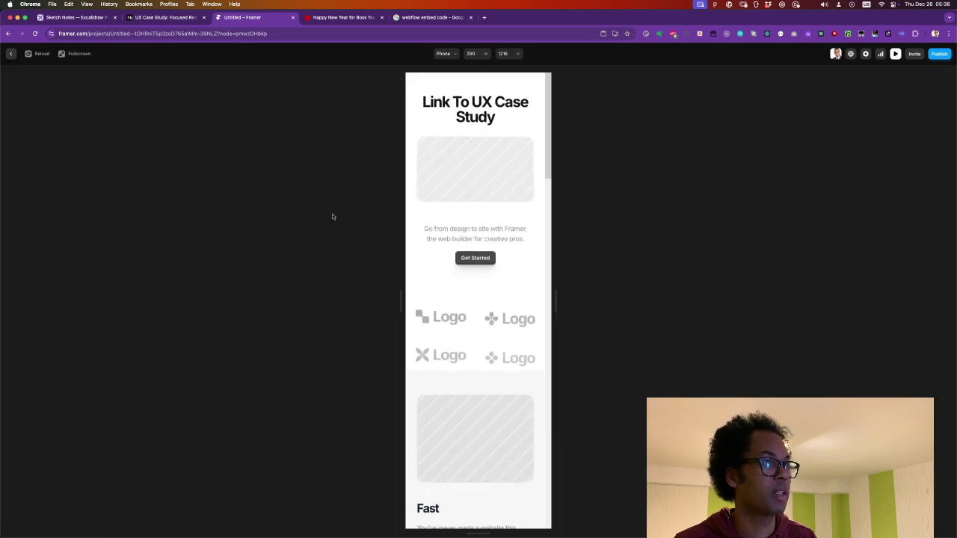
click(457, 110)
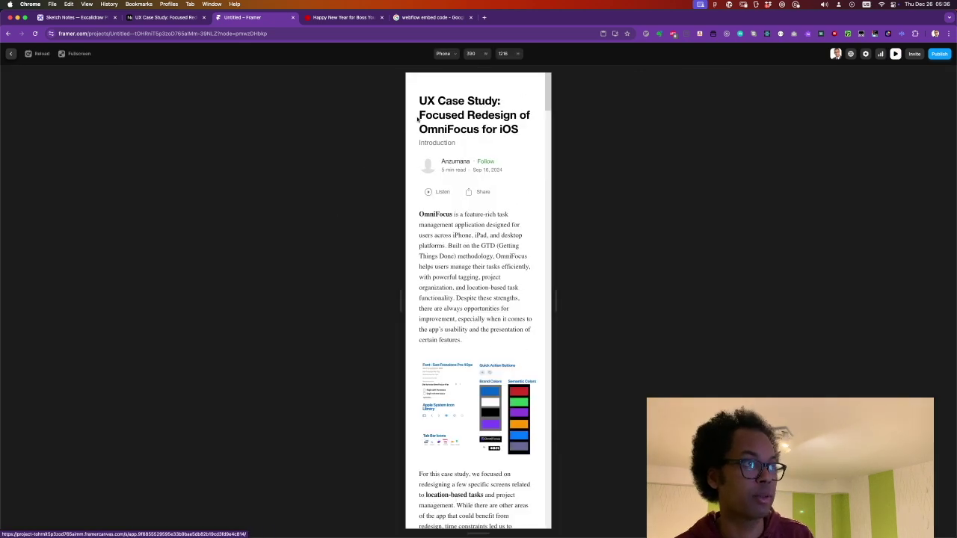
key(super+bracketleft)
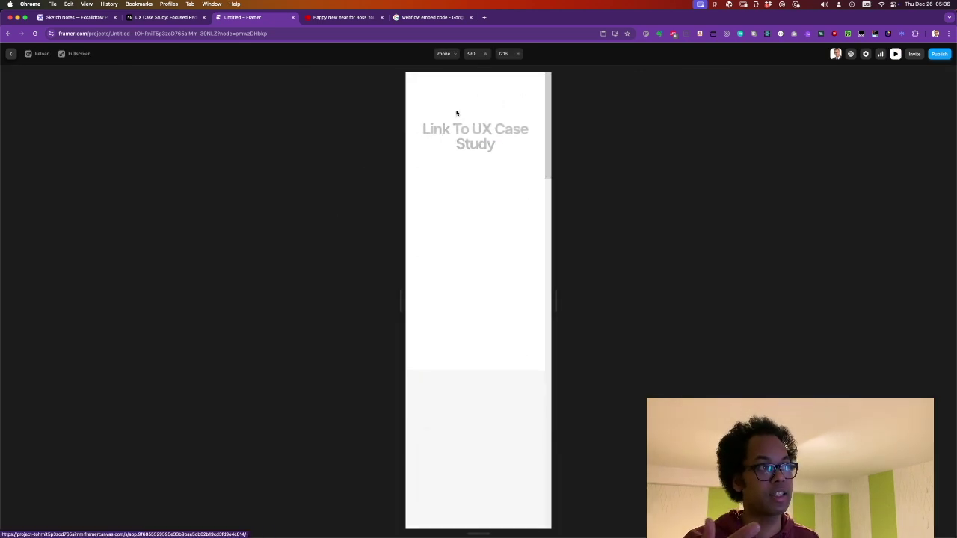
click(457, 112)
key(super+bracketleft)
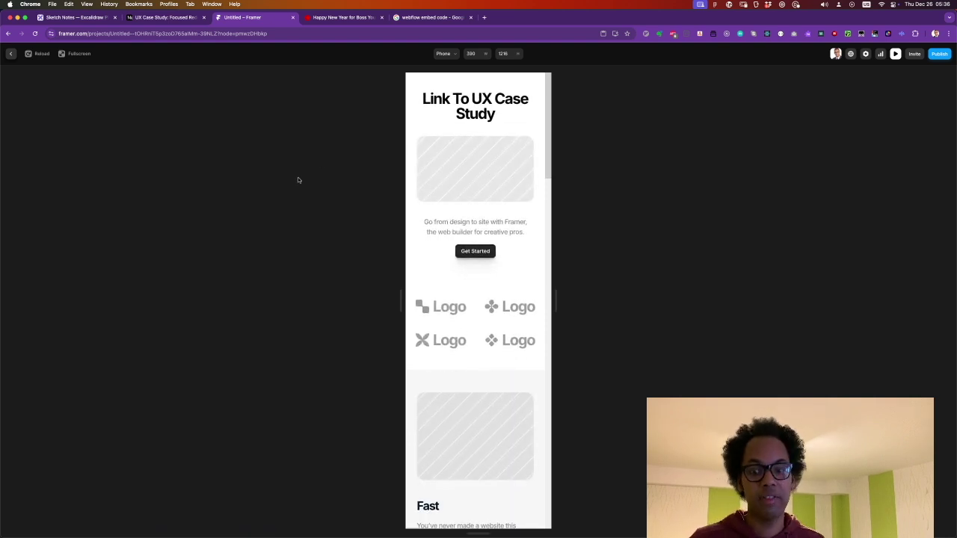
Step: Follow the "Link To UX Case Study" heading to the article once more in the Phone preview and return to the canvas
click(491, 108)
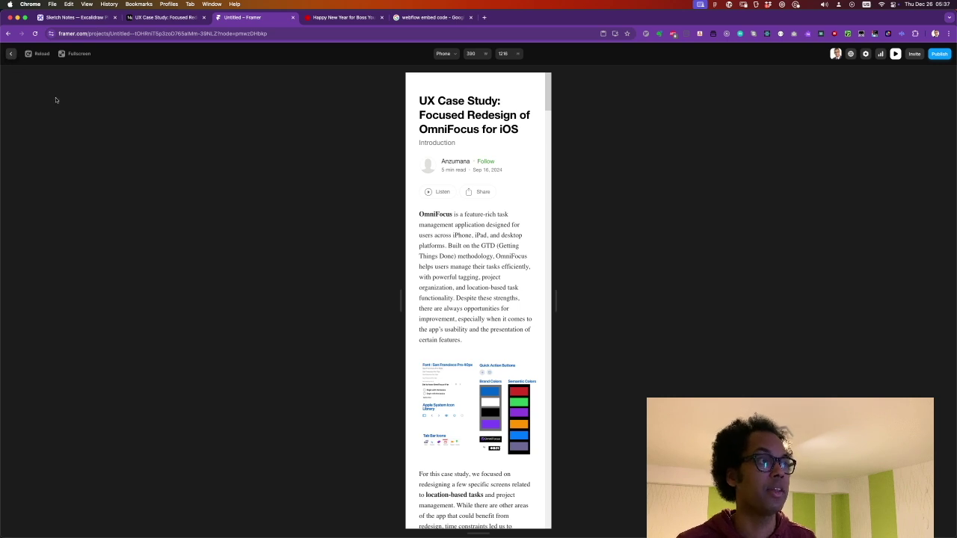
click(9, 53)
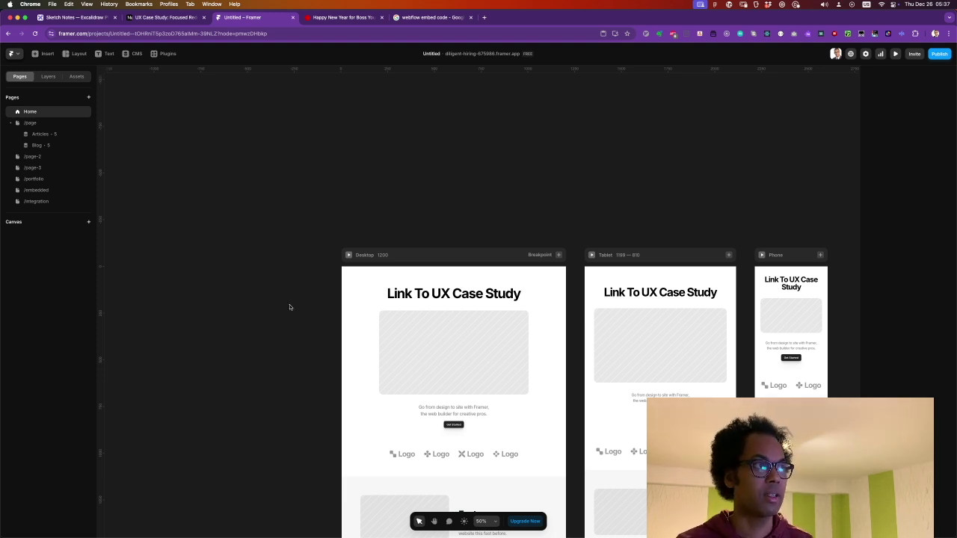
key(super+space)
text(OBS)
key(super+v)
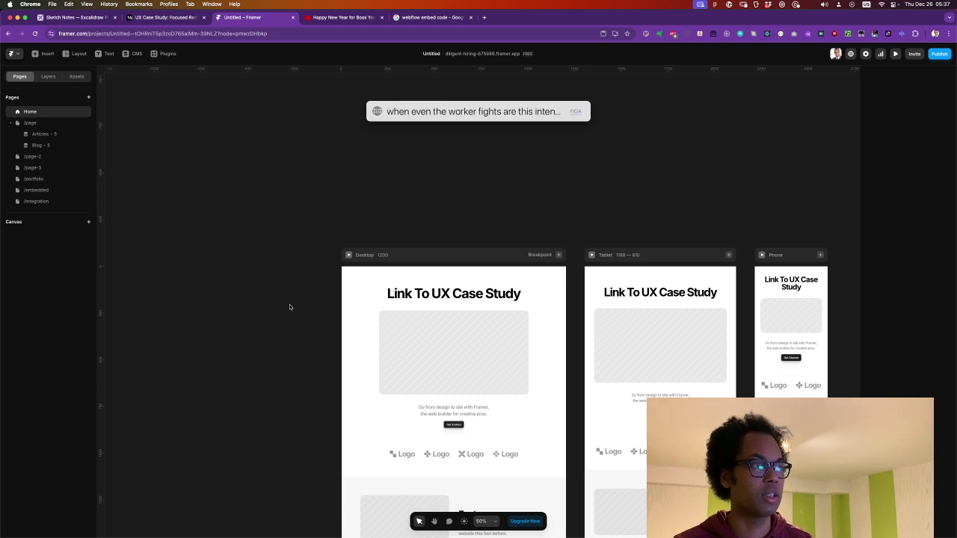
key(Escape)
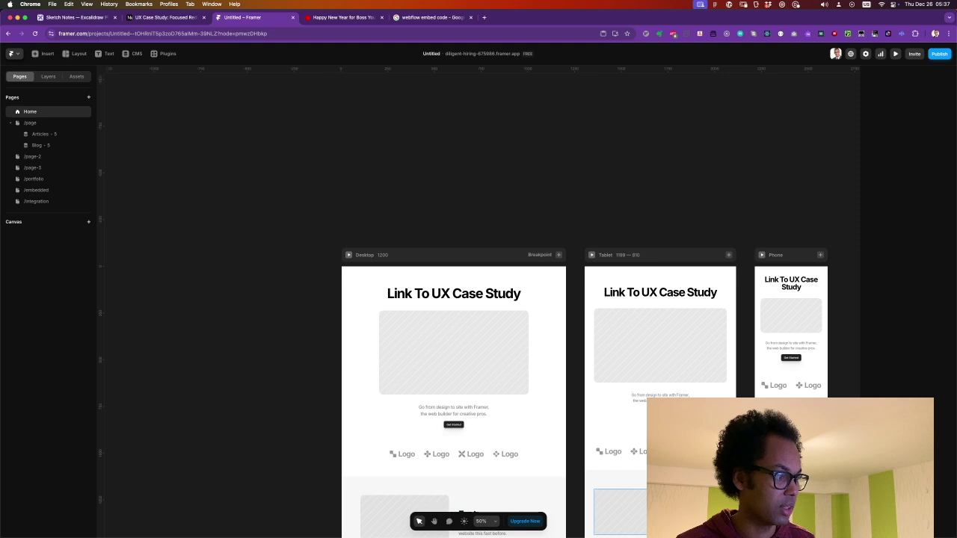
Step: Switch to Figma and create a new design file
key(super+Tab)
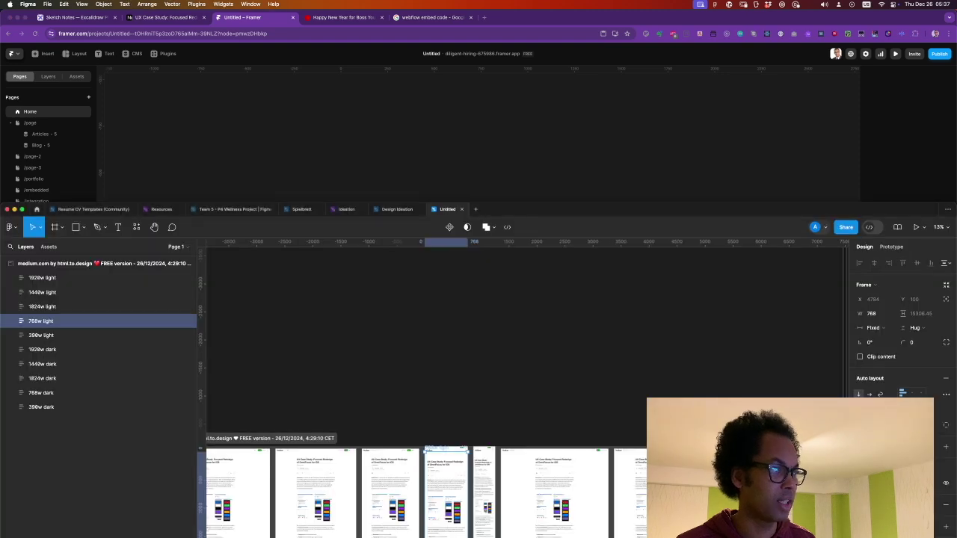
click(387, 363)
scroll(486, 367, right, 3)
scroll(591, 351, right, 3)
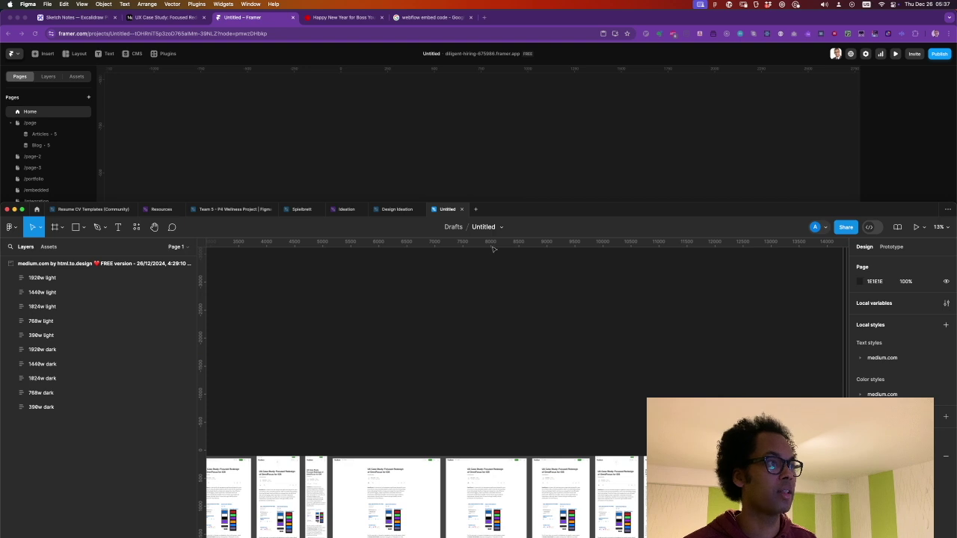
click(476, 210)
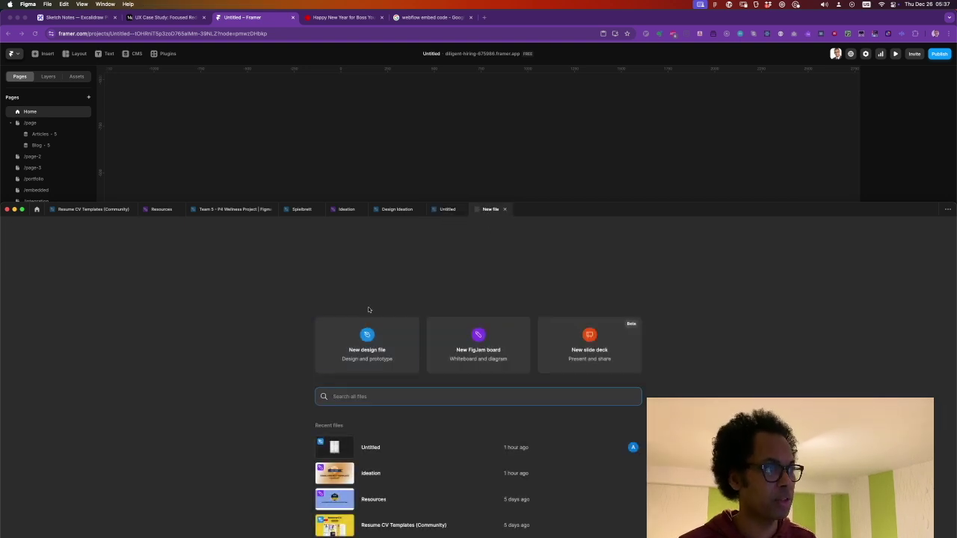
click(368, 345)
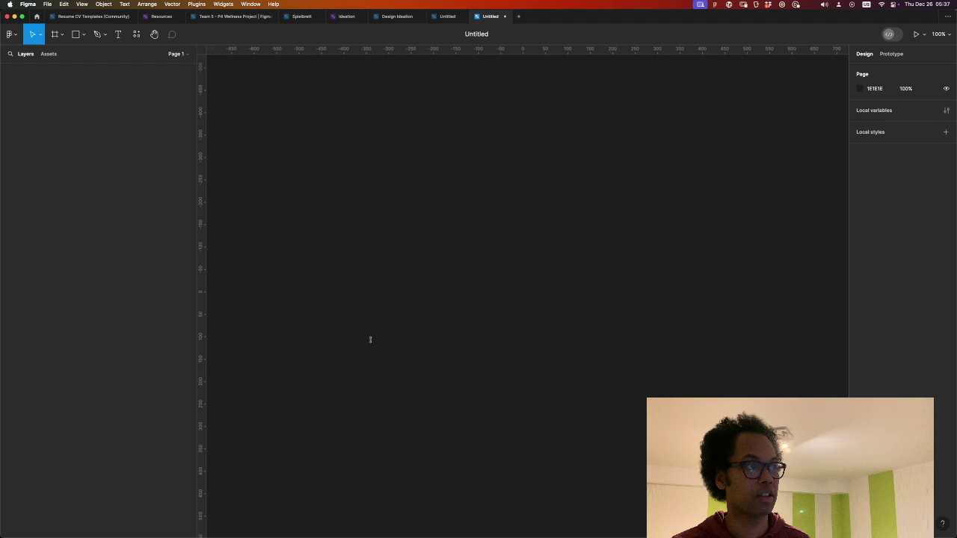
Step: Run the html.to.design plugin in the new design file
click(139, 35)
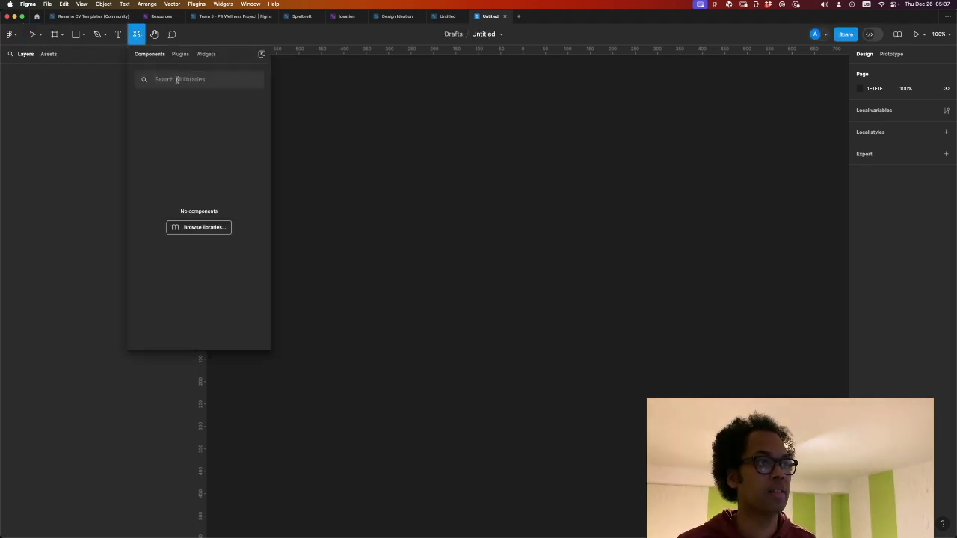
click(180, 53)
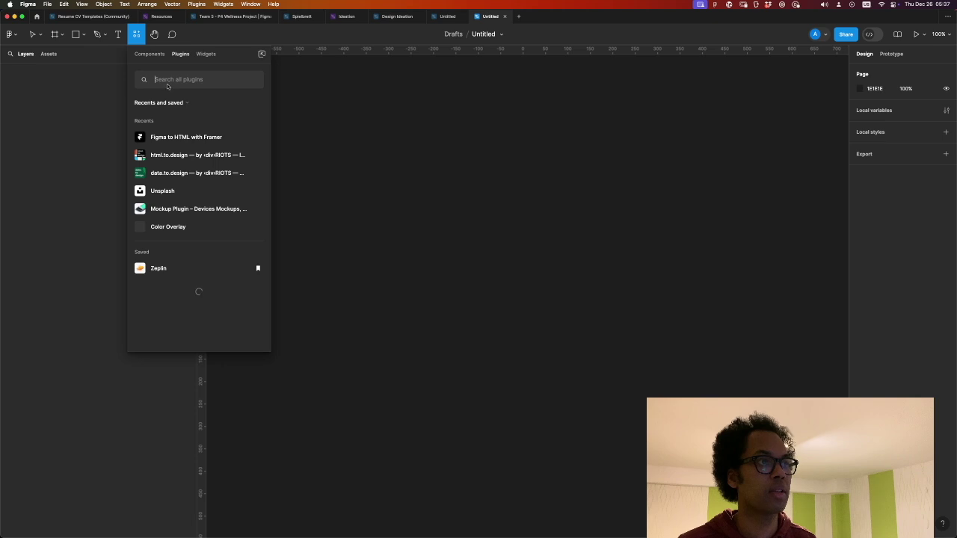
click(171, 160)
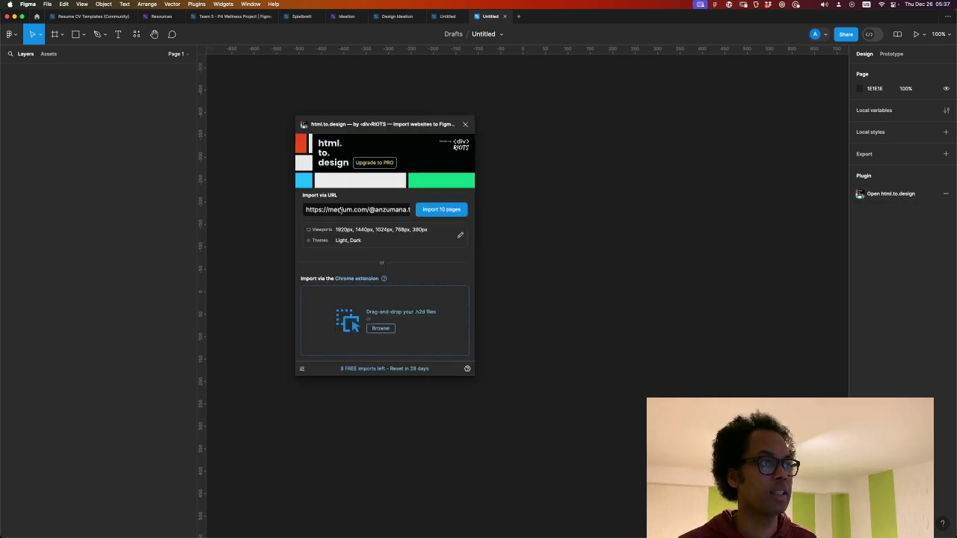
Step: Copy the Medium article's web address from Chrome and replace the URL in Figma's html.to.design import with it
double_click(619, 24)
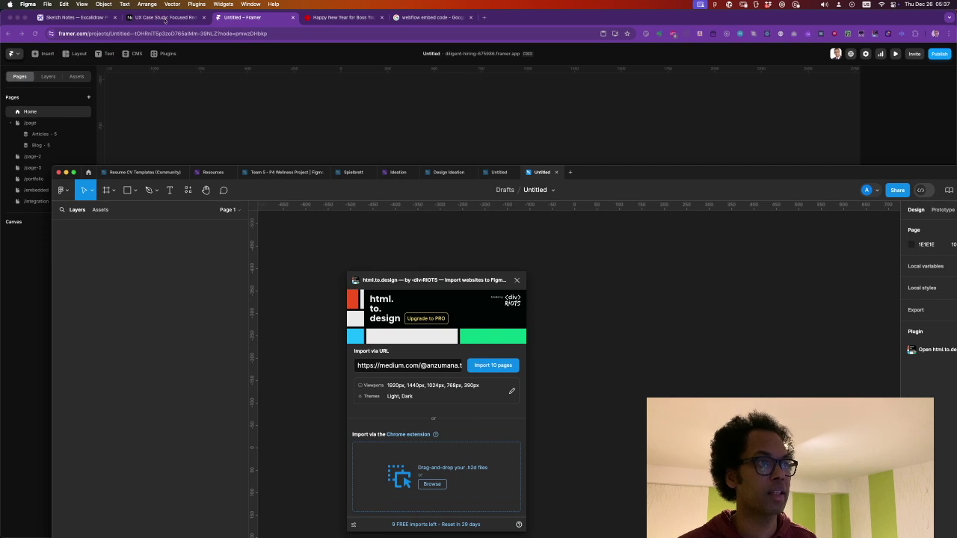
click(165, 20)
click(164, 20)
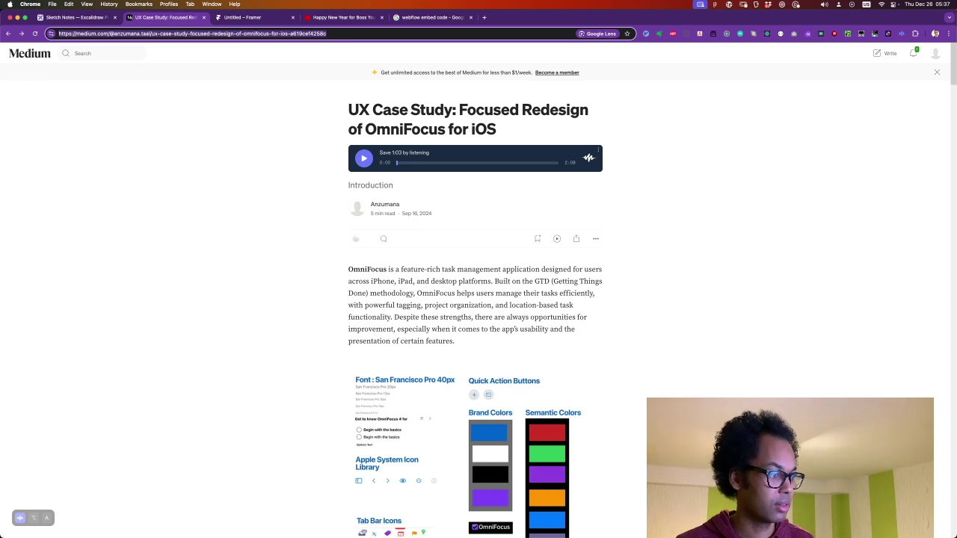
key(super+Tab)
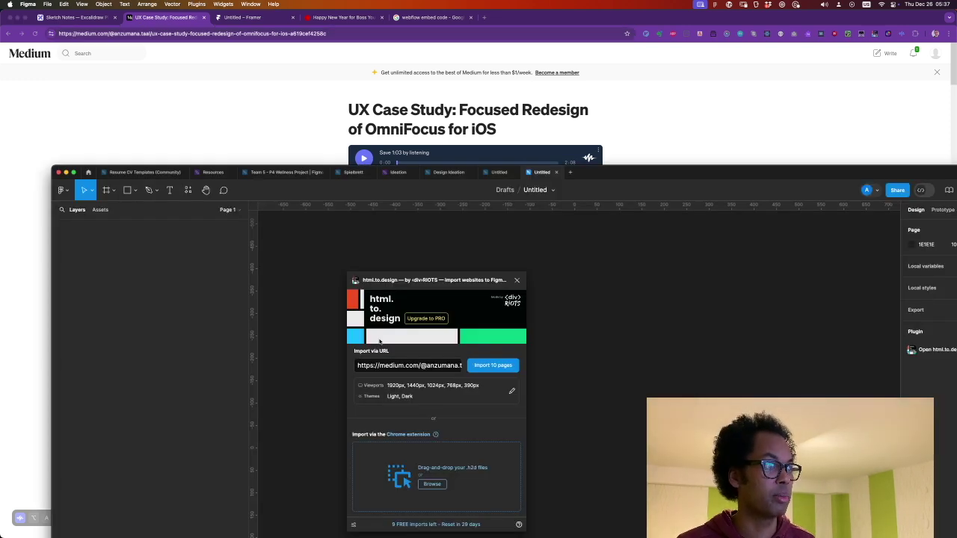
triple_click(381, 370)
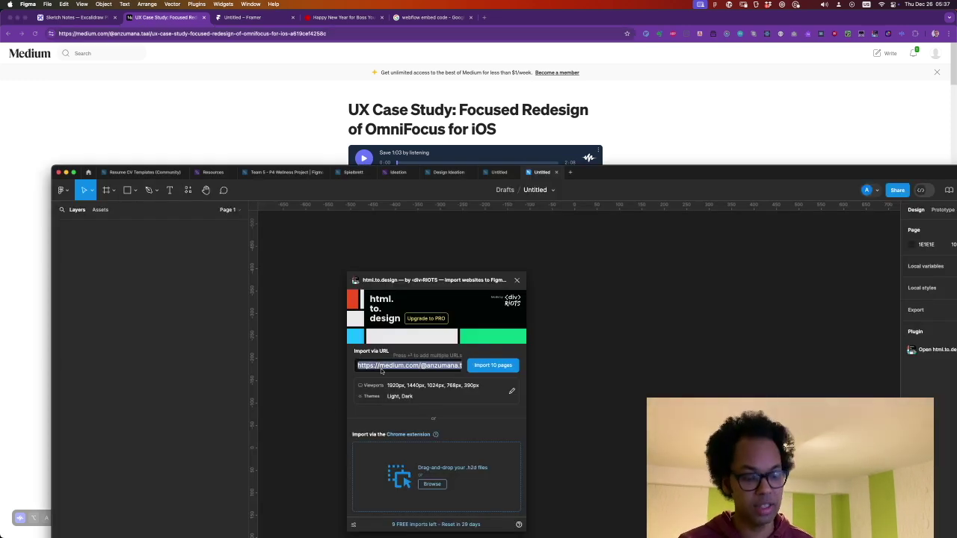
key(BackSpace)
text(https://medium.com/@anzumana.taai/ux-case-study-focused-redesign-of-omnifocus-for-ios-a619cef4258c)
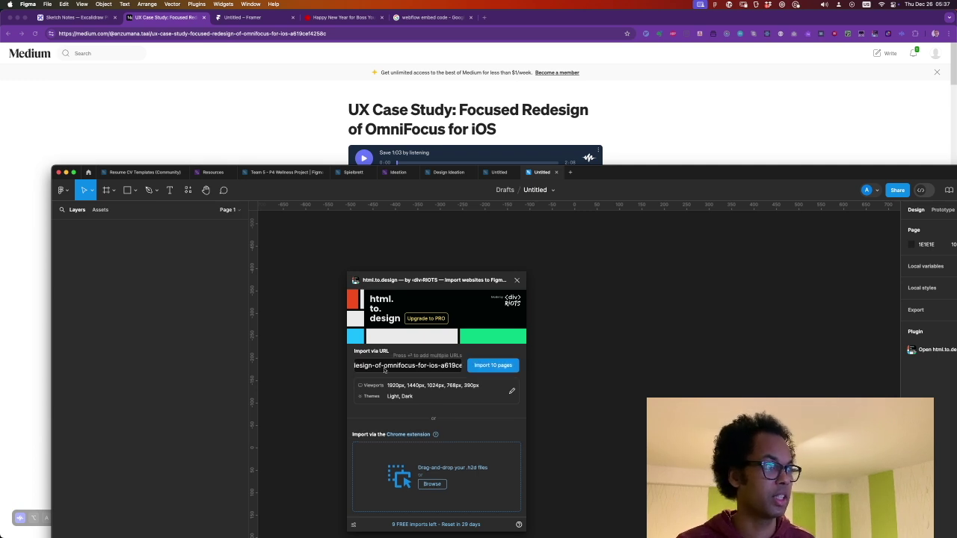
Step: Review the plugin's viewport and theme options, keep all of them selected, and start importing the 10 pages
drag(448, 280, 426, 210)
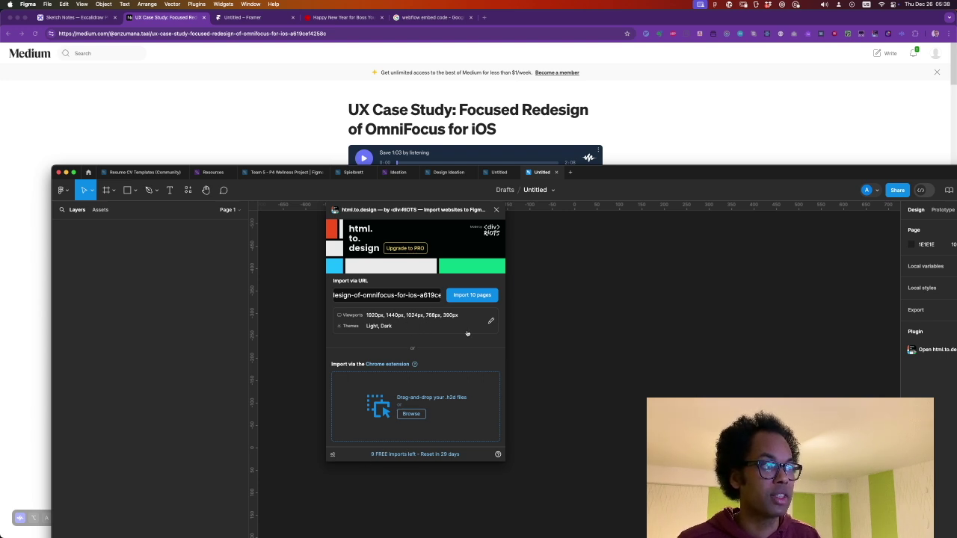
click(491, 322)
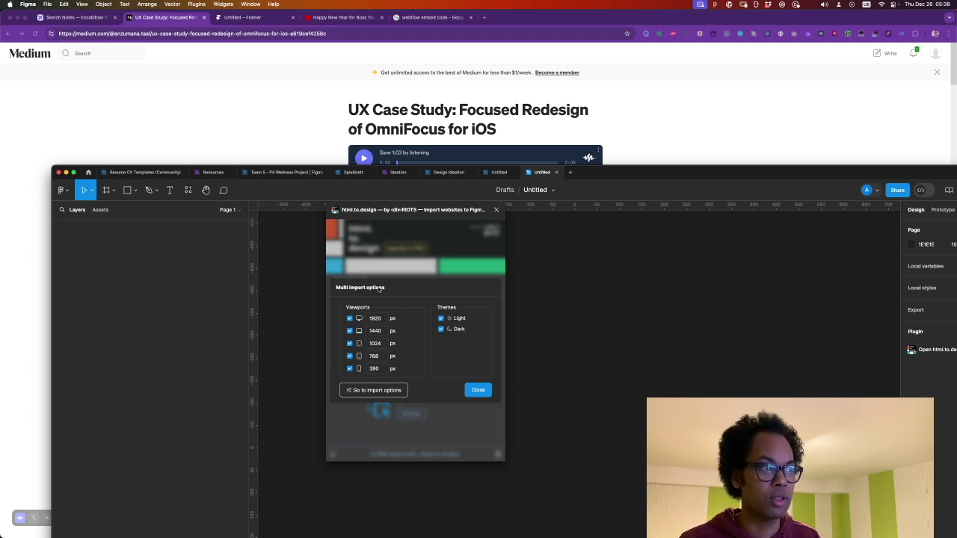
click(477, 389)
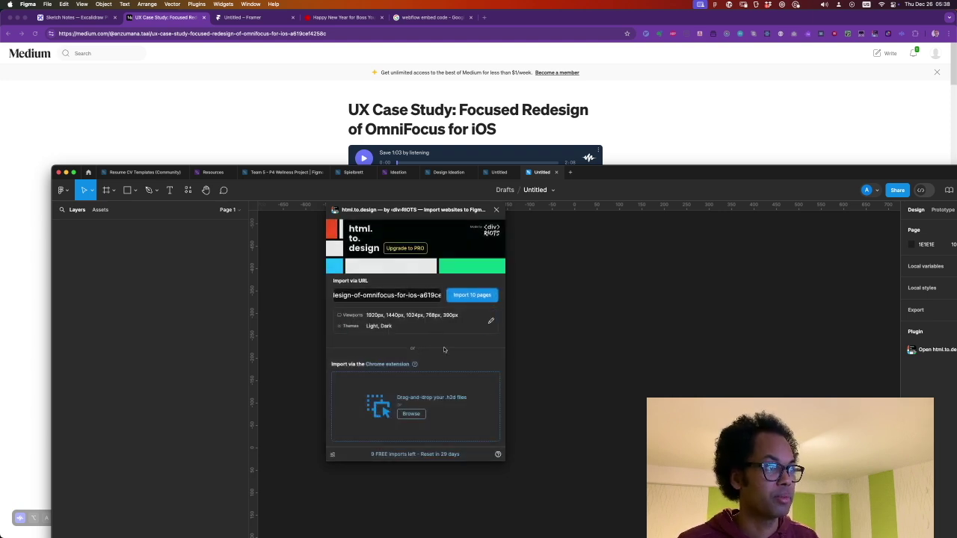
click(469, 296)
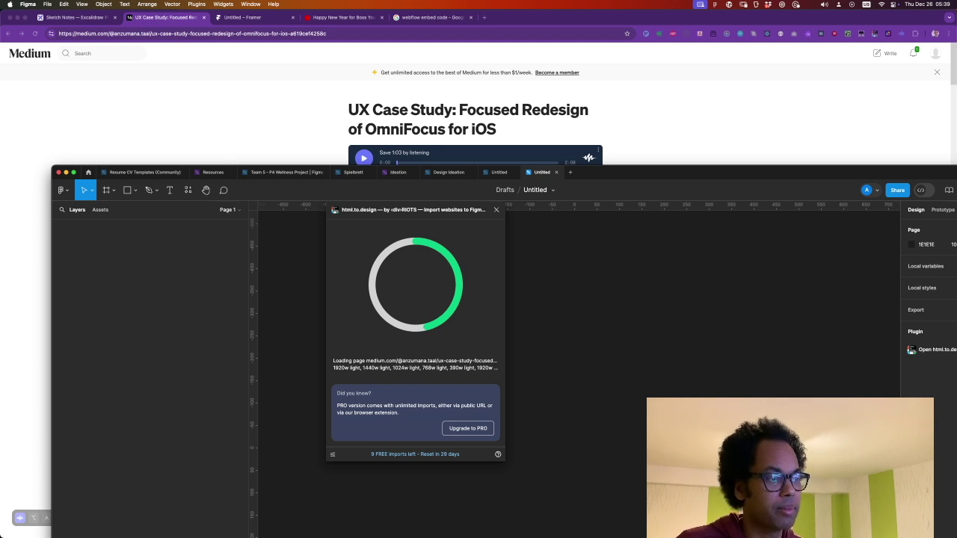
Step: Narrow the Figma window to about half the screen and place it beside the browser, leaving the browser tabs accessible
drag(658, 173, 616, 71)
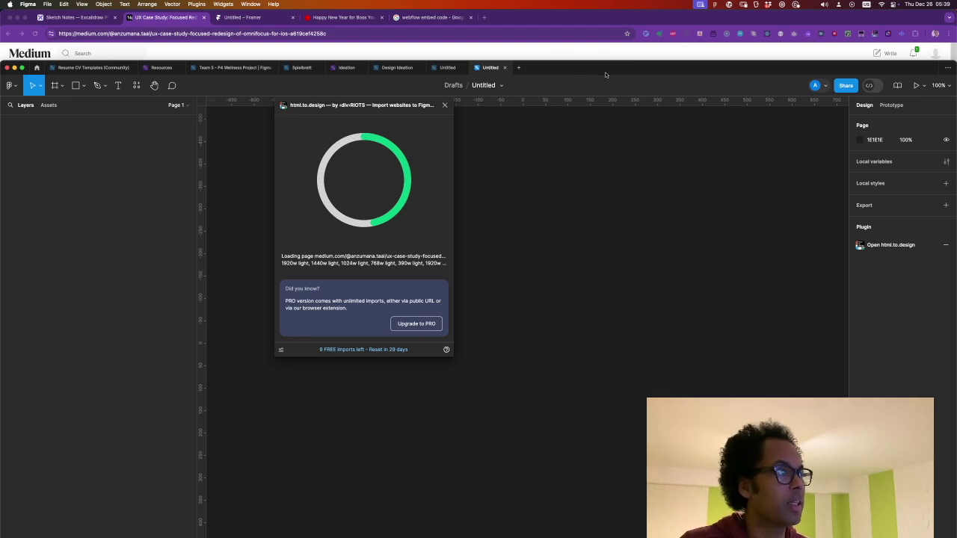
drag(605, 74, 537, 47)
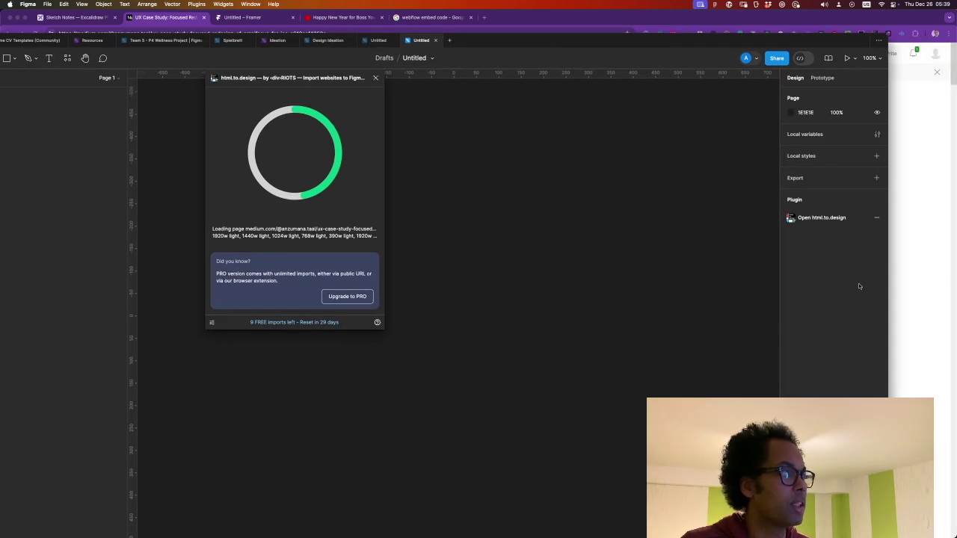
drag(885, 273, 440, 274)
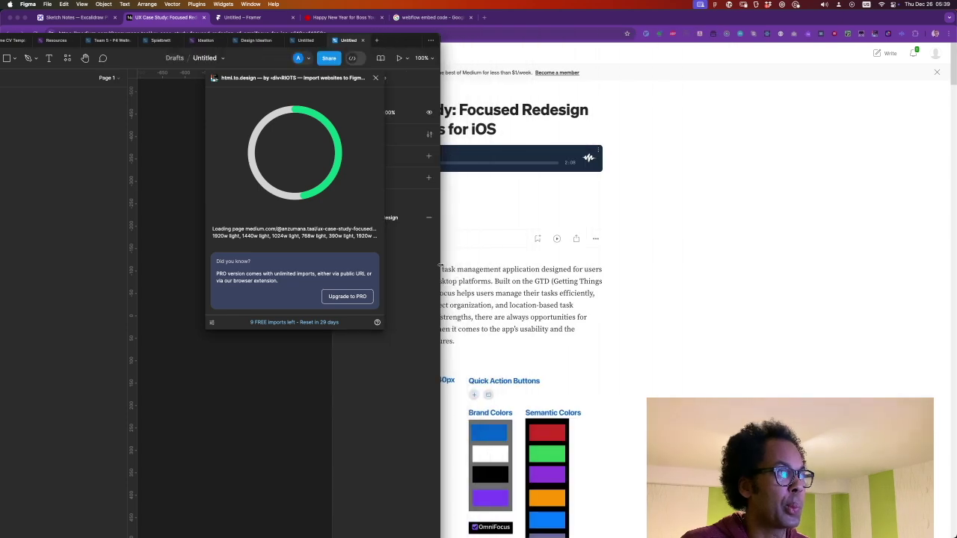
drag(395, 44, 909, 21)
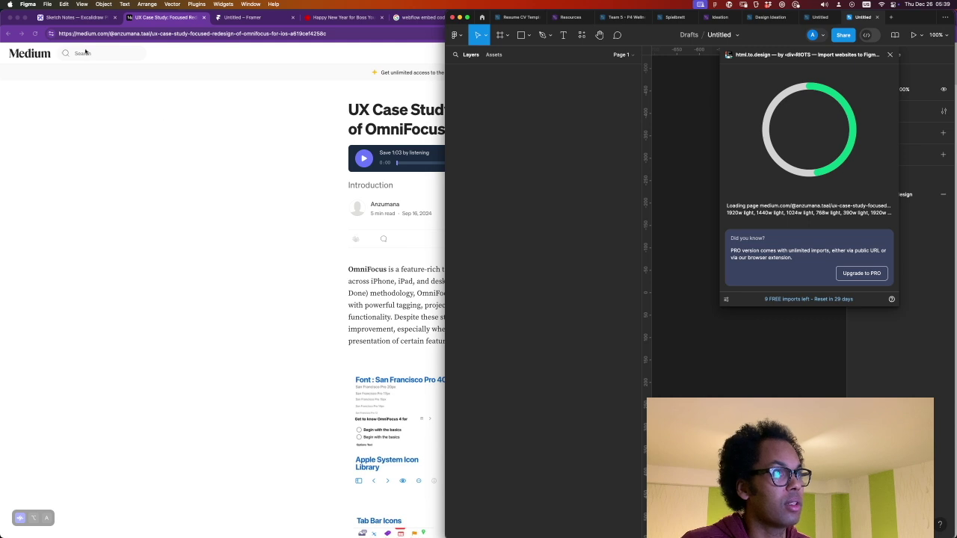
Step: In the Excalidraw notes in Chrome, draw a check mark beside "integrate" and return to the "Medium Article" sketch
click(81, 18)
click(82, 18)
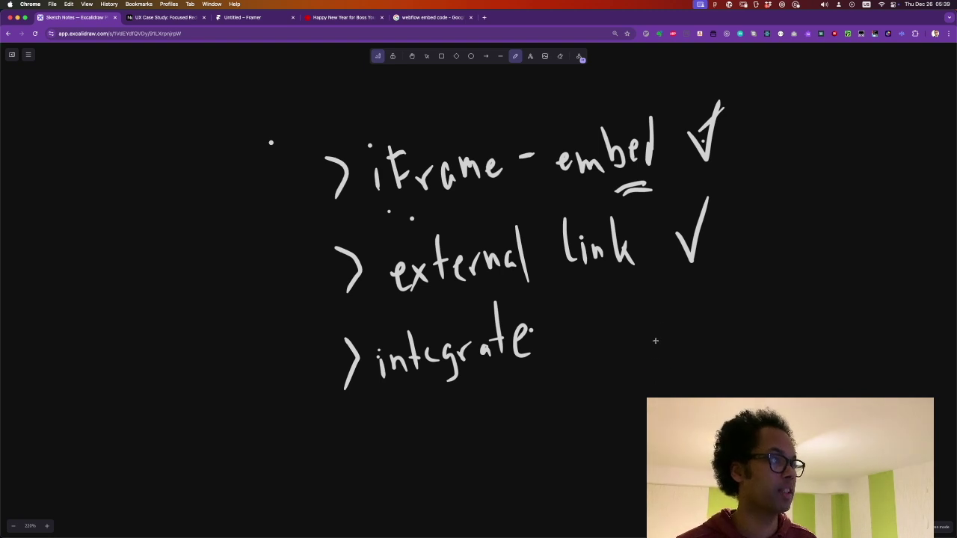
drag(577, 327, 600, 278)
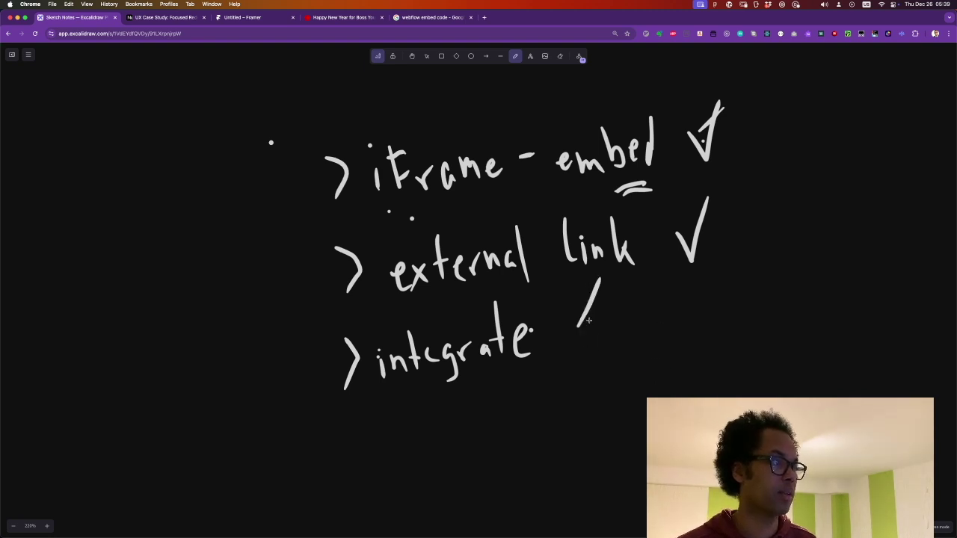
drag(565, 313, 602, 281)
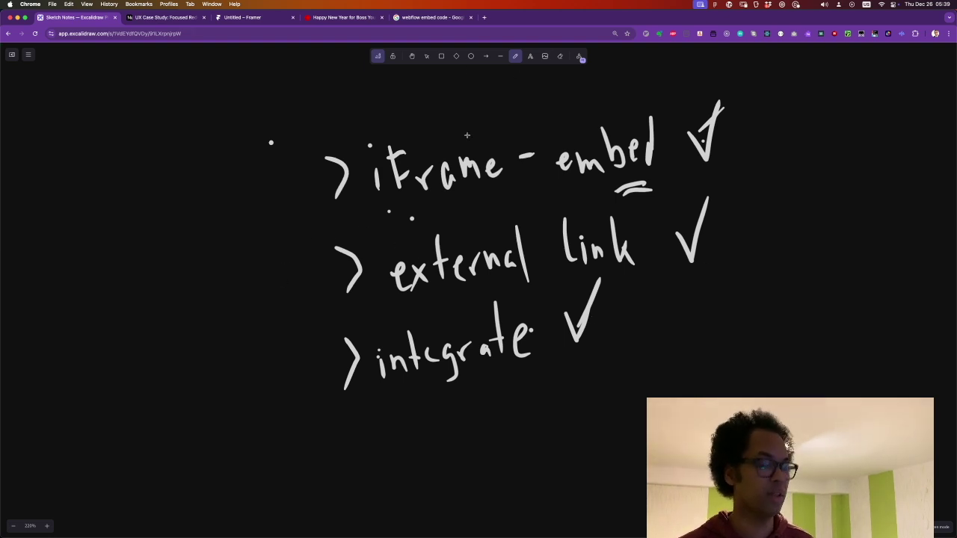
scroll(413, 262, up, 5)
scroll(411, 266, left, 5)
scroll(410, 268, left, 8)
scroll(426, 298, down, 5)
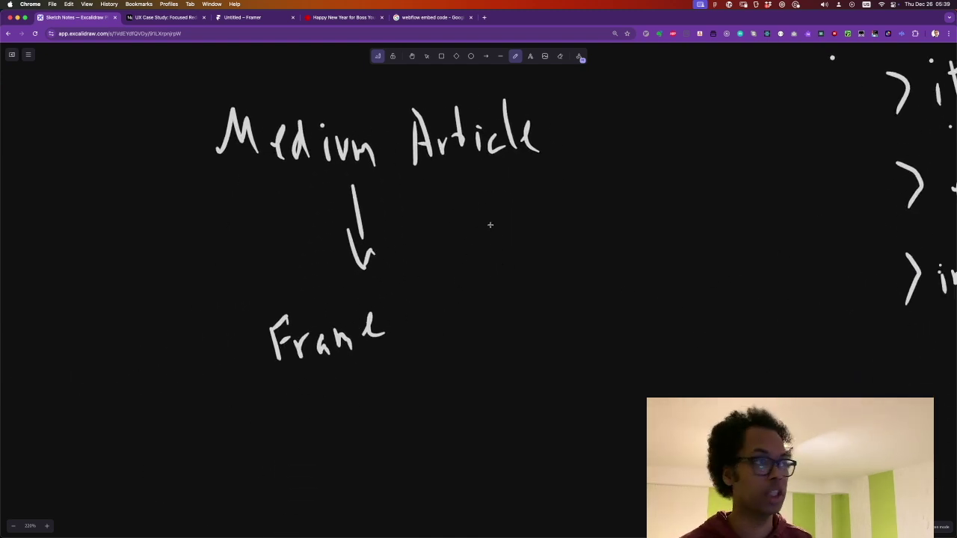
Step: Move the notes browser window down, switch to Figma and place its window on the other half of the screen
drag(576, 18, 555, 208)
click(748, 66)
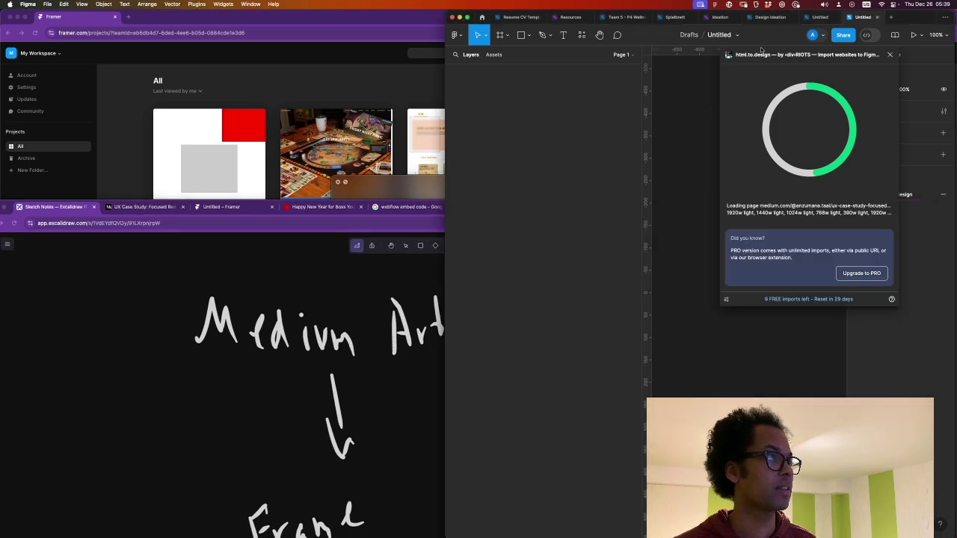
drag(919, 12, 465, 14)
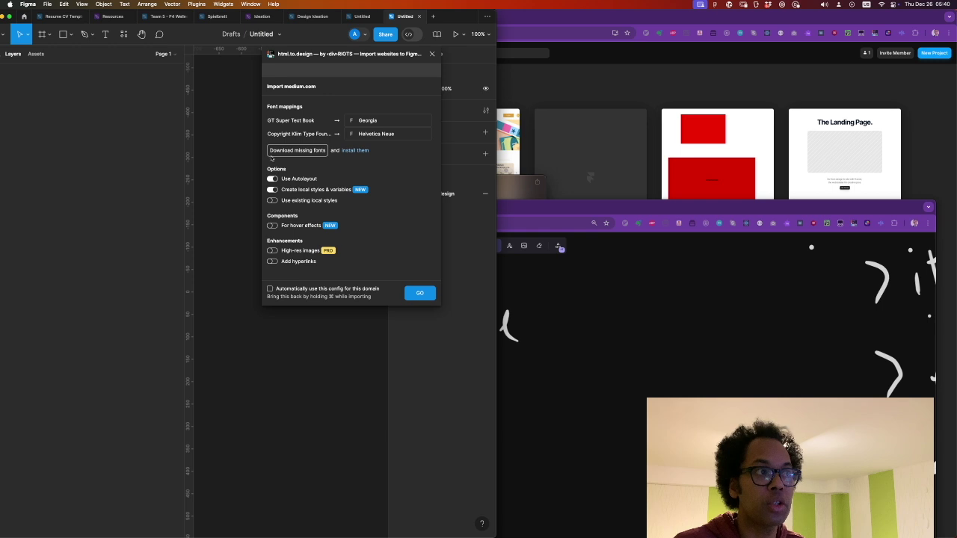
Step: Try the missing-fonts download and cancel saving, and enable Add hyperlinks and components for hover effects for the medium.com import
click(284, 152)
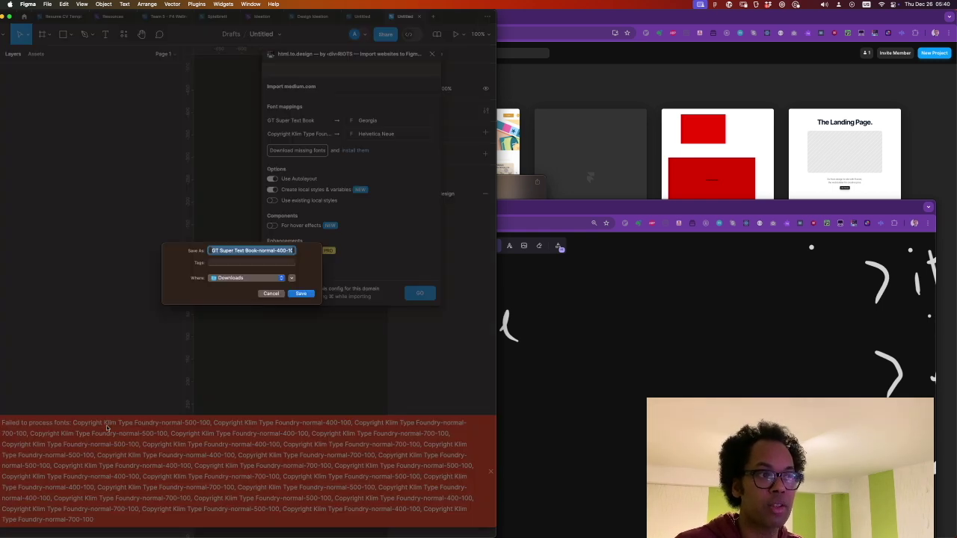
click(271, 293)
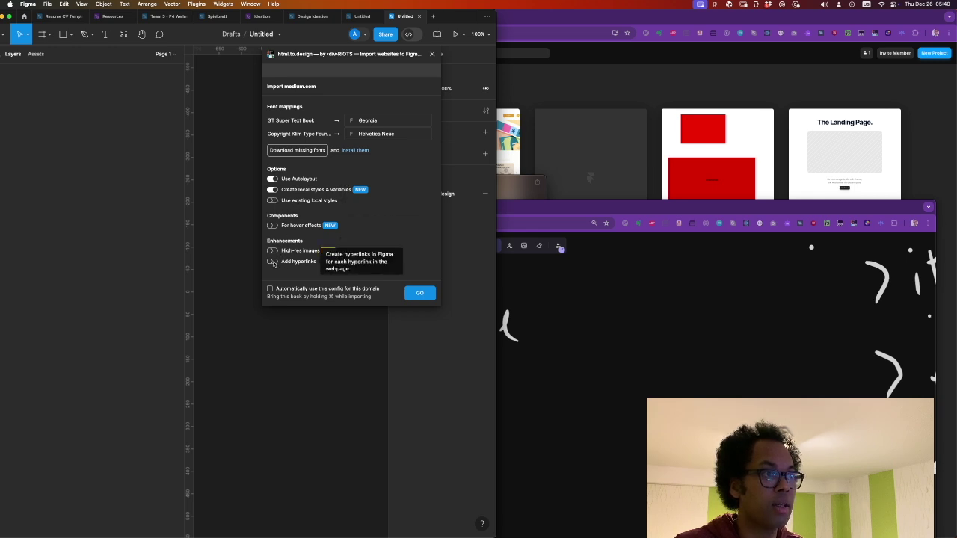
click(273, 261)
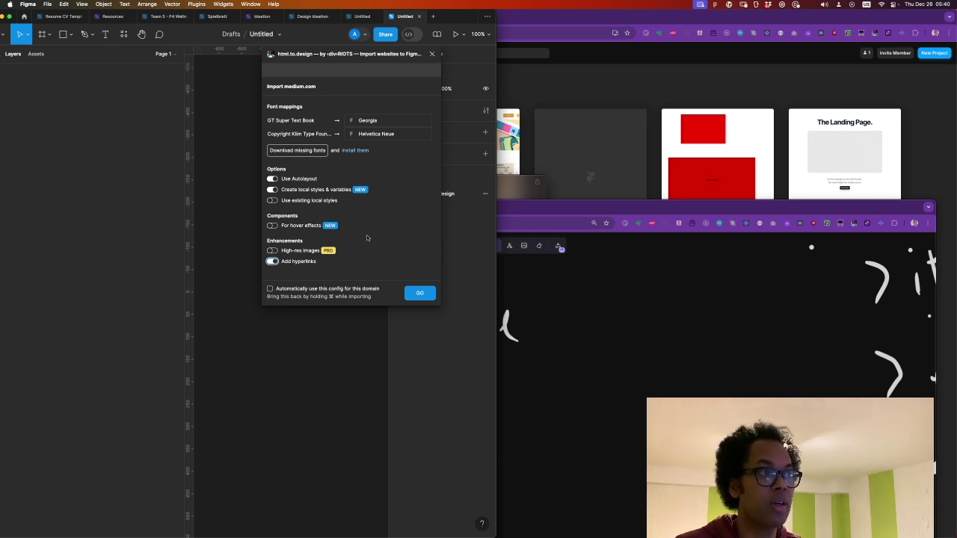
mouse_move(351, 228)
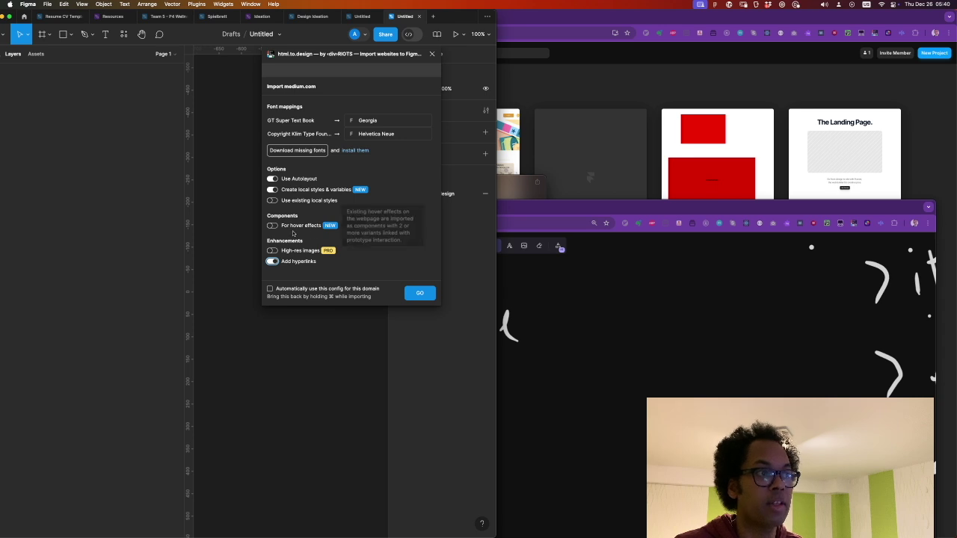
click(273, 225)
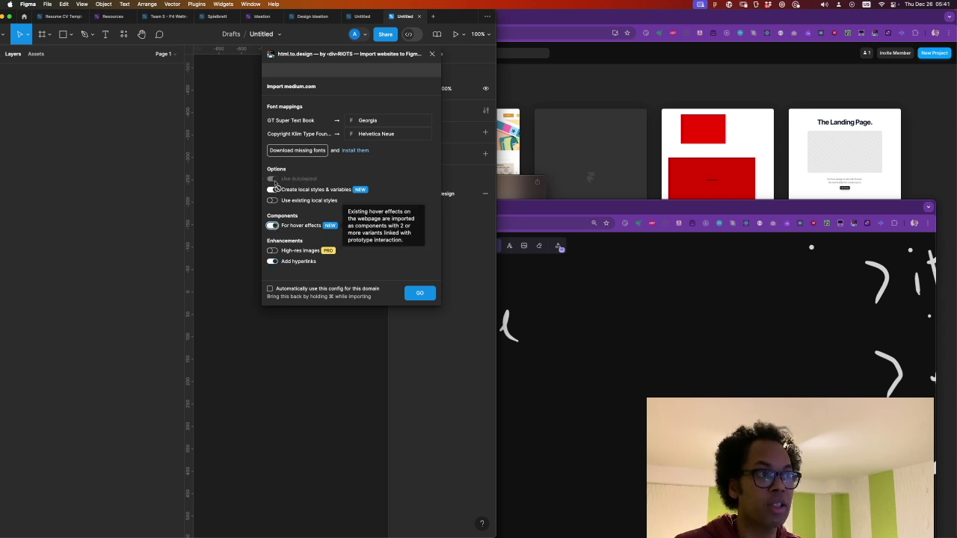
Step: Turn off components for hover effects, keep Create local styles & variables enabled, import the medium.com article and close the plugin
mouse_move(278, 182)
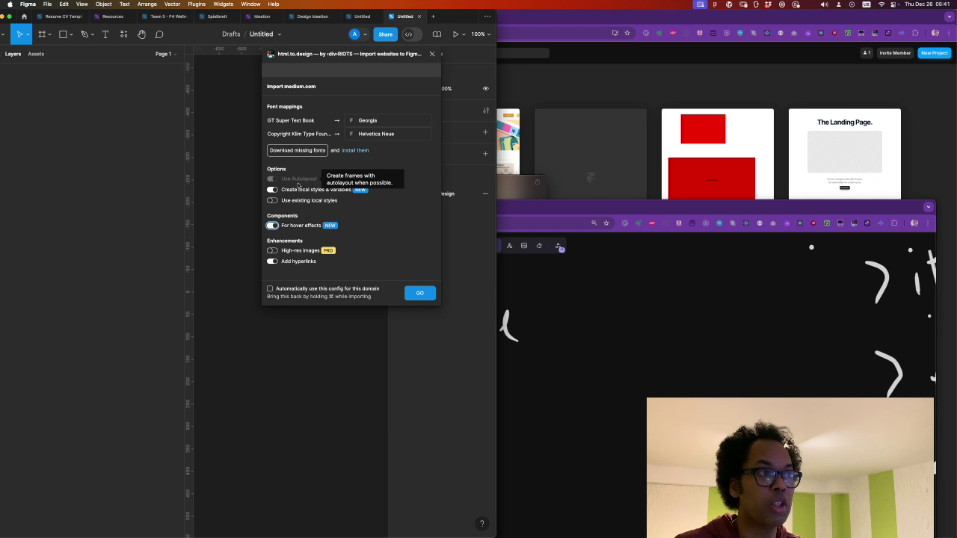
mouse_move(277, 227)
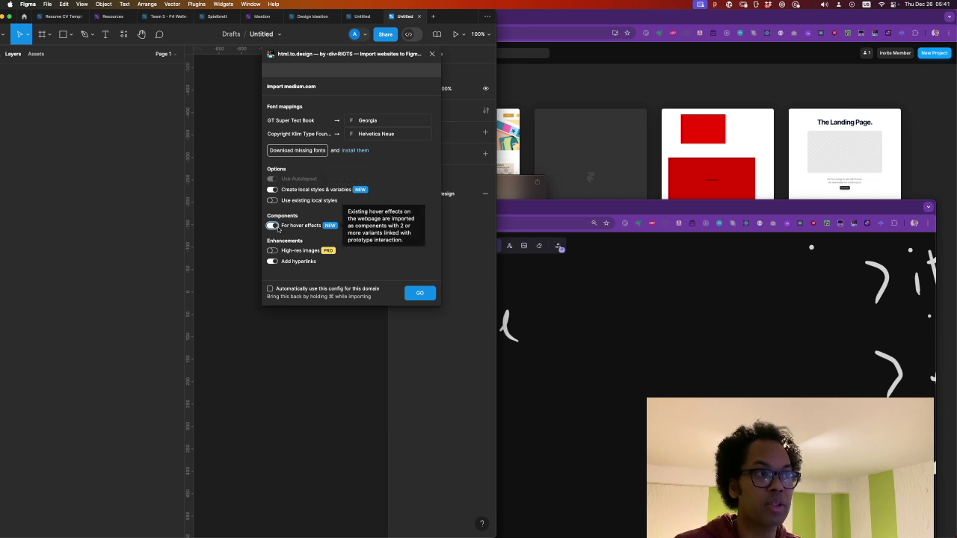
click(273, 225)
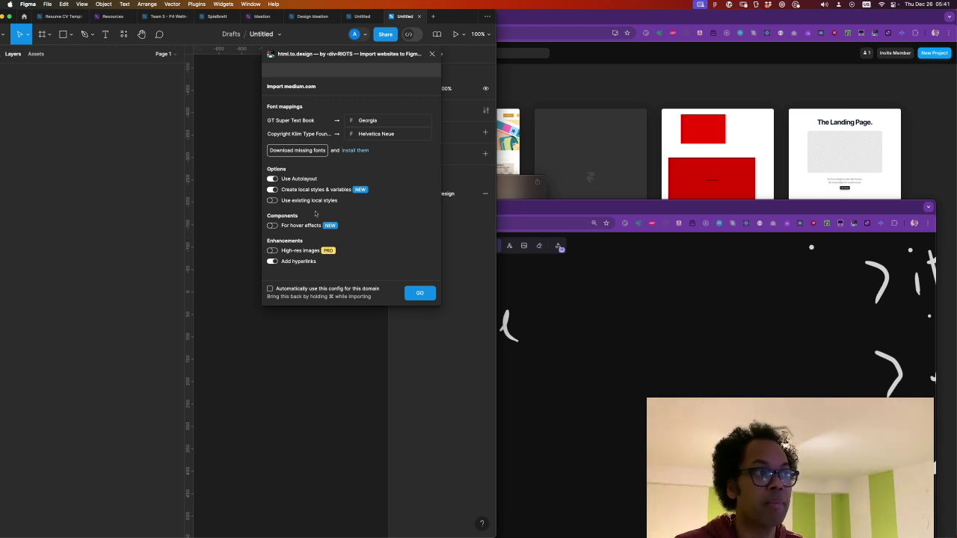
mouse_move(299, 199)
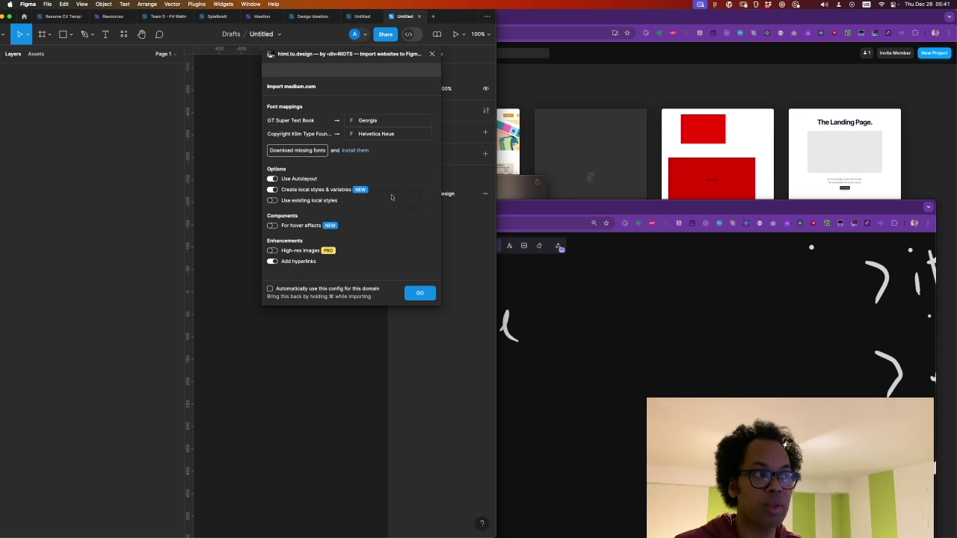
click(427, 186)
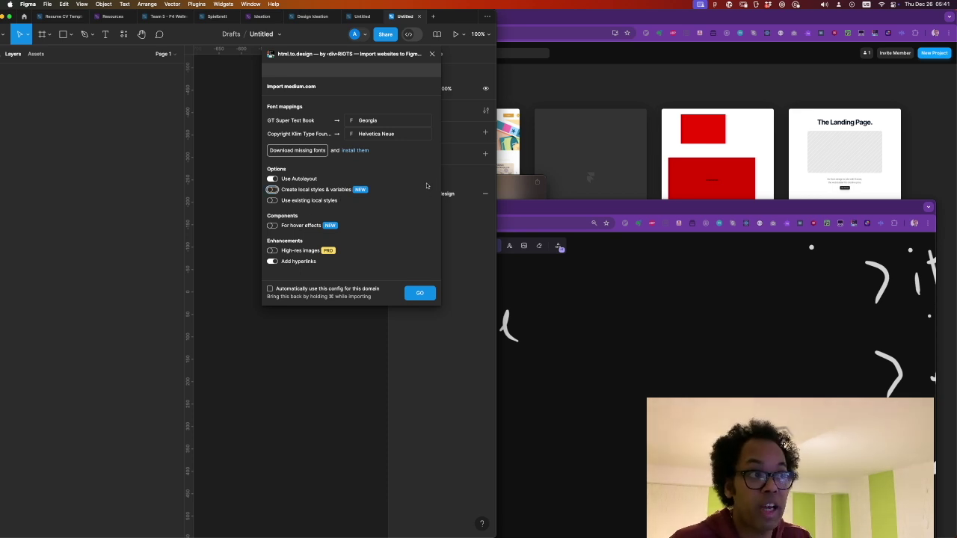
click(273, 191)
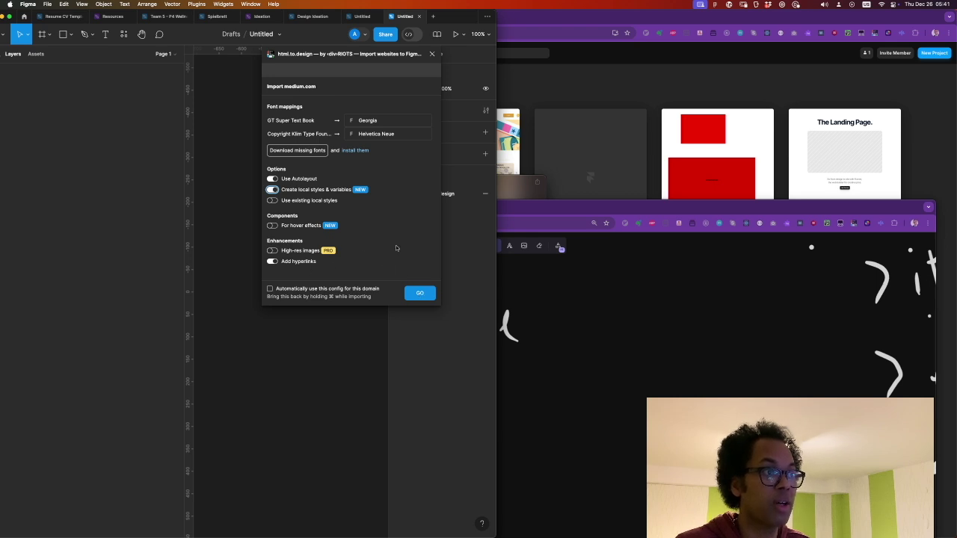
click(420, 294)
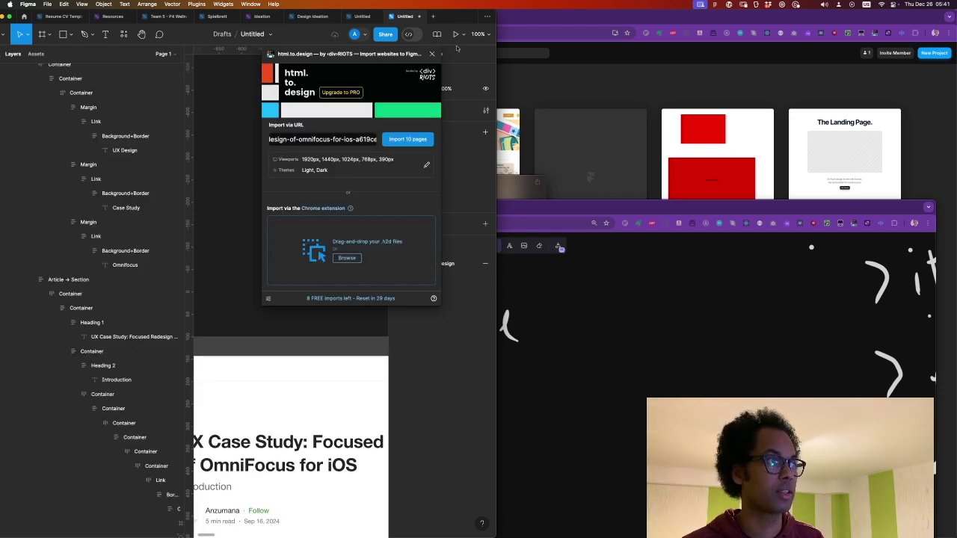
click(431, 54)
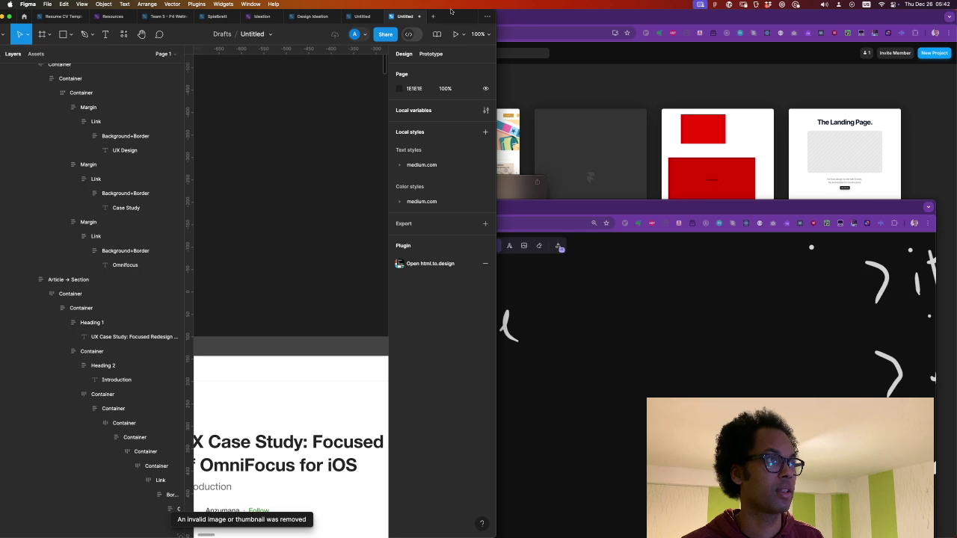
key(super+h)
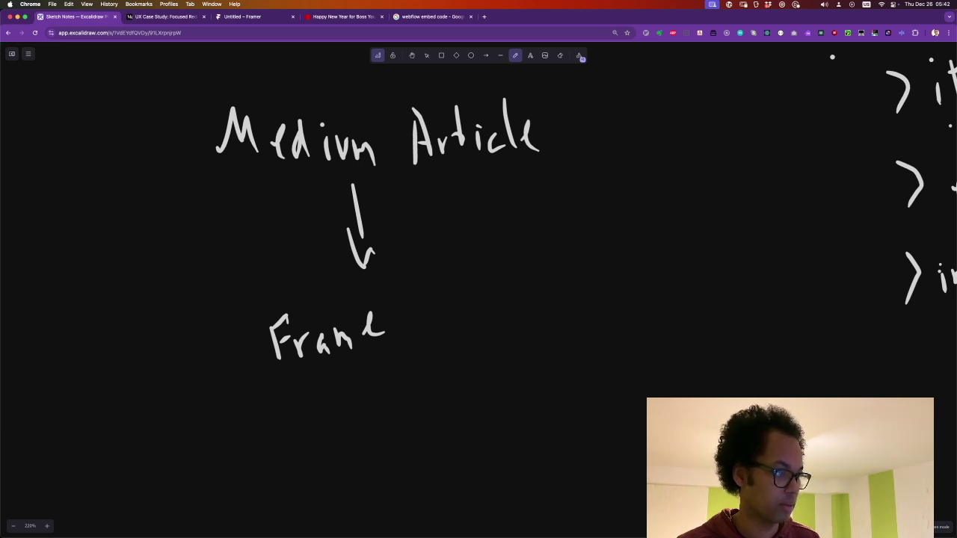
key(alt+space)
text(fra)
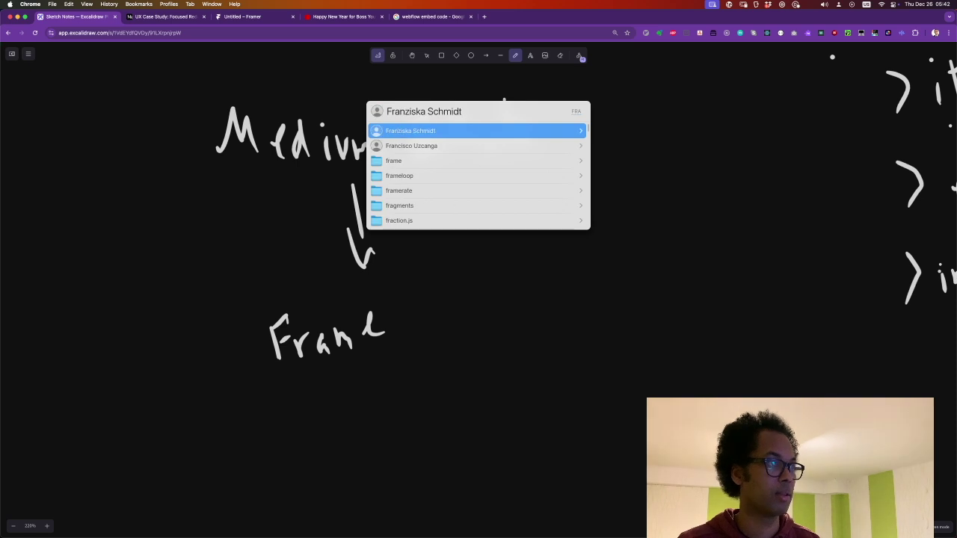
text(mer.js)
key(Escape)
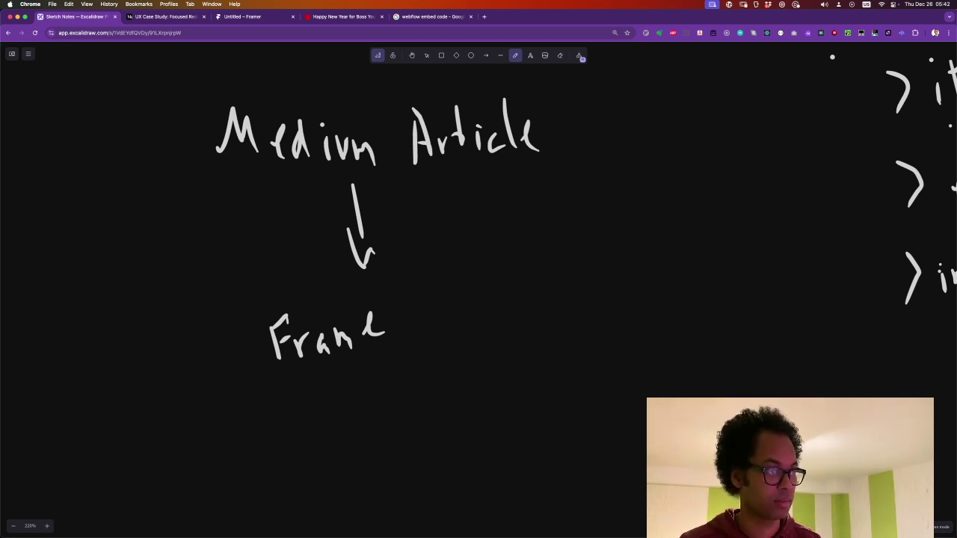
Step: Switch back to Figma, expand its window to fill the screen, and select across the light-theme versions of the imported Medium article
key(super+Tab)
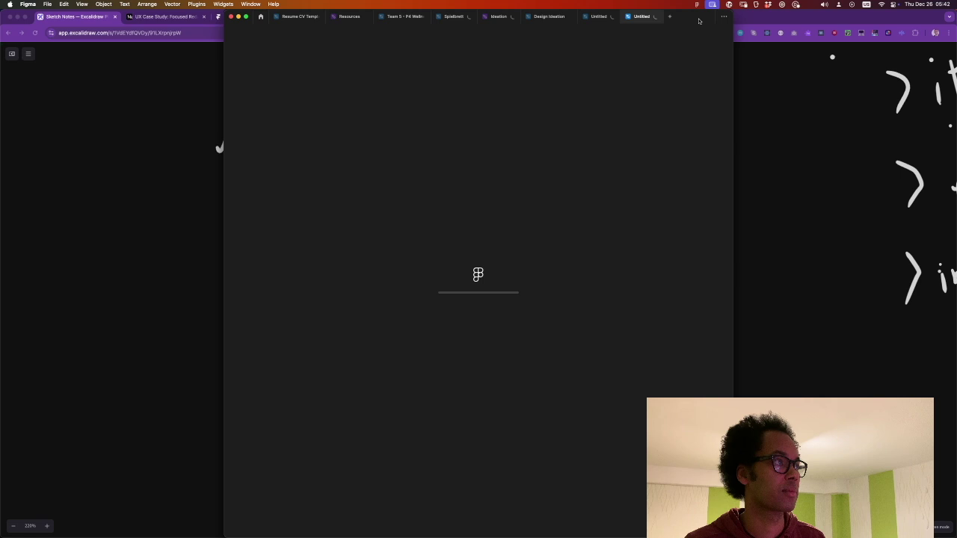
double_click(699, 21)
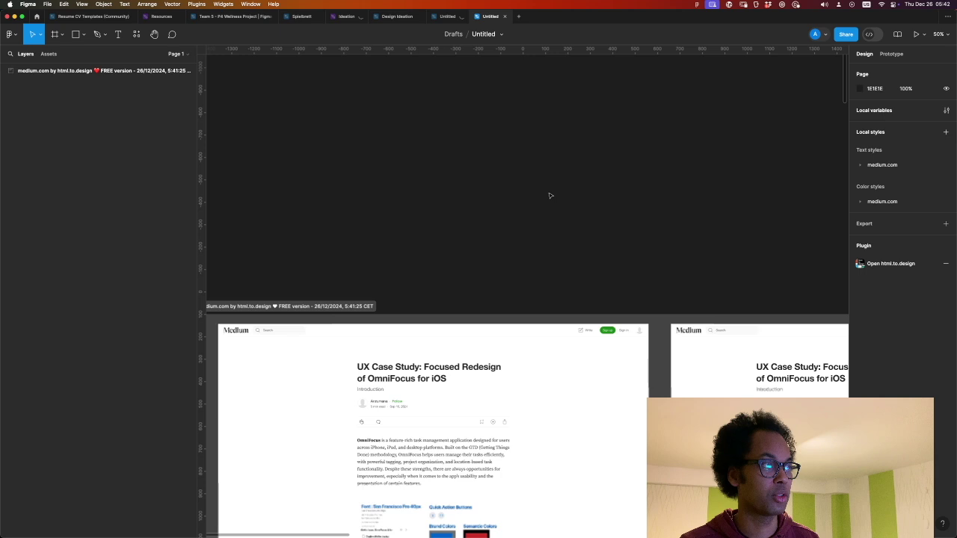
scroll(550, 196, down, 10)
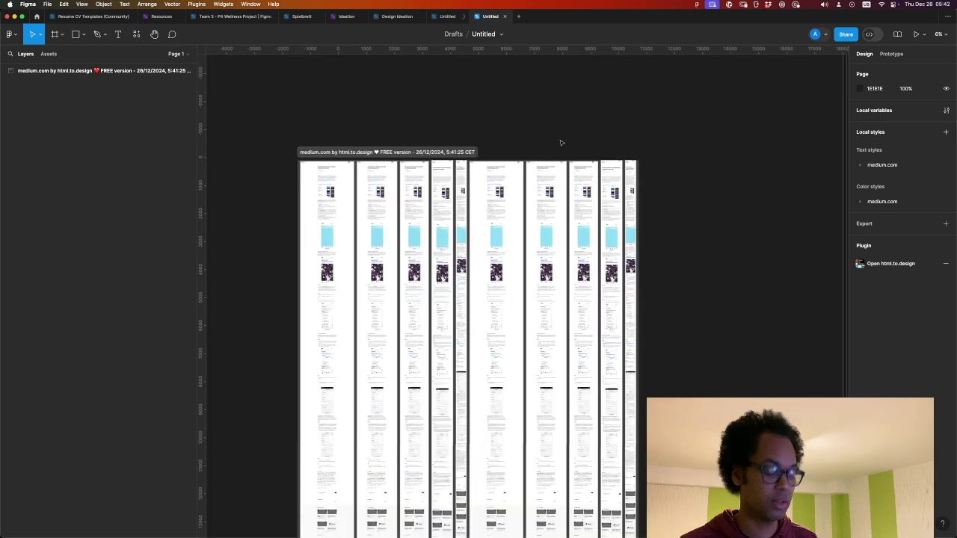
drag(476, 221, 376, 158)
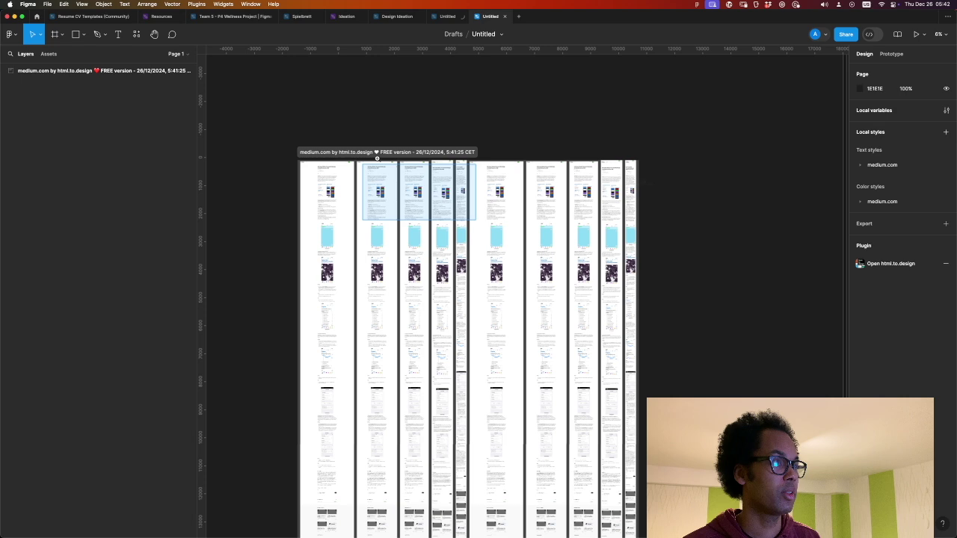
scroll(440, 93, up, 5)
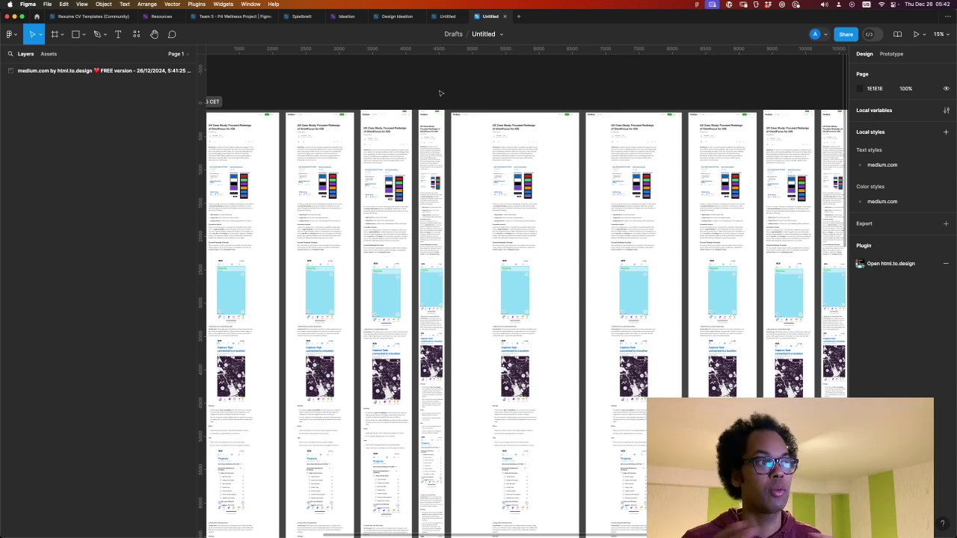
drag(446, 92, 195, 531)
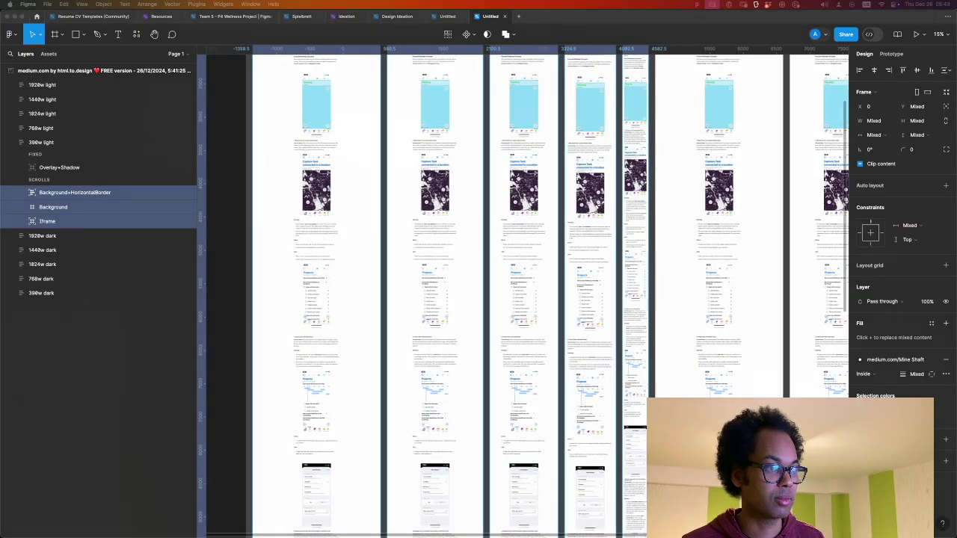